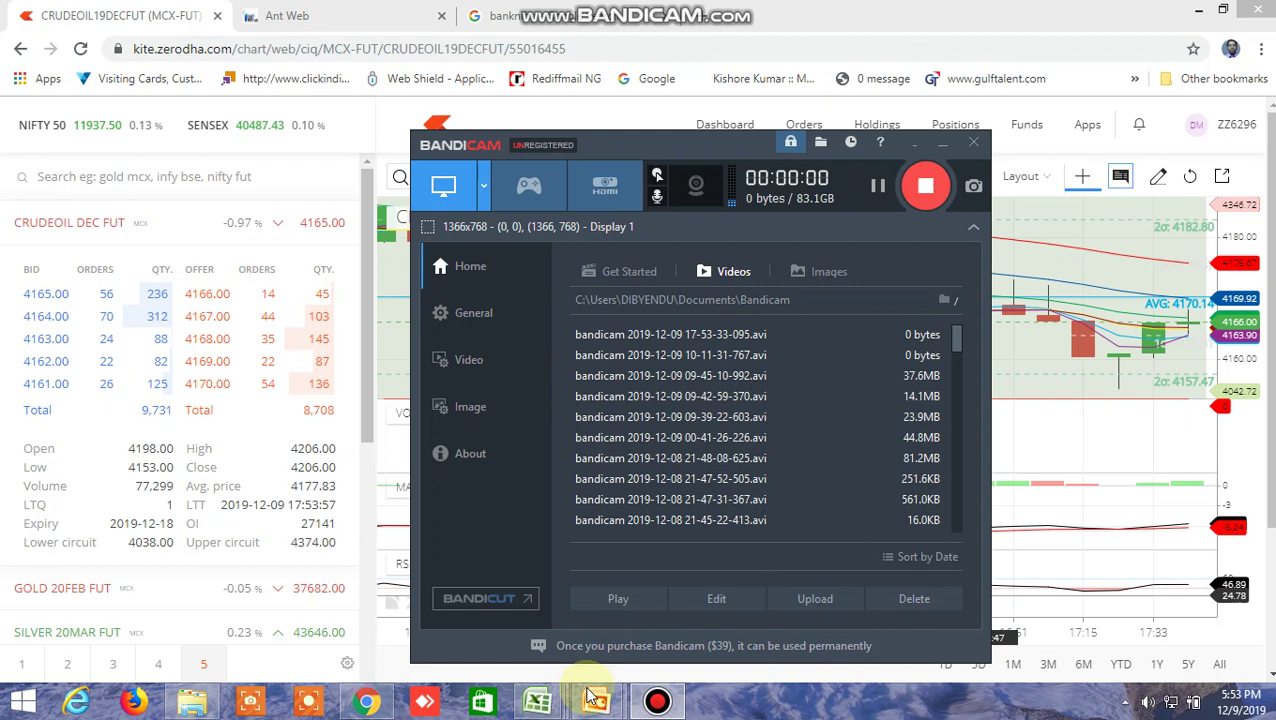
# Preview the open Excel and PowerPoint windows from the taskbar over the Kite crude oil chart
pyautogui.moveTo(550, 703)
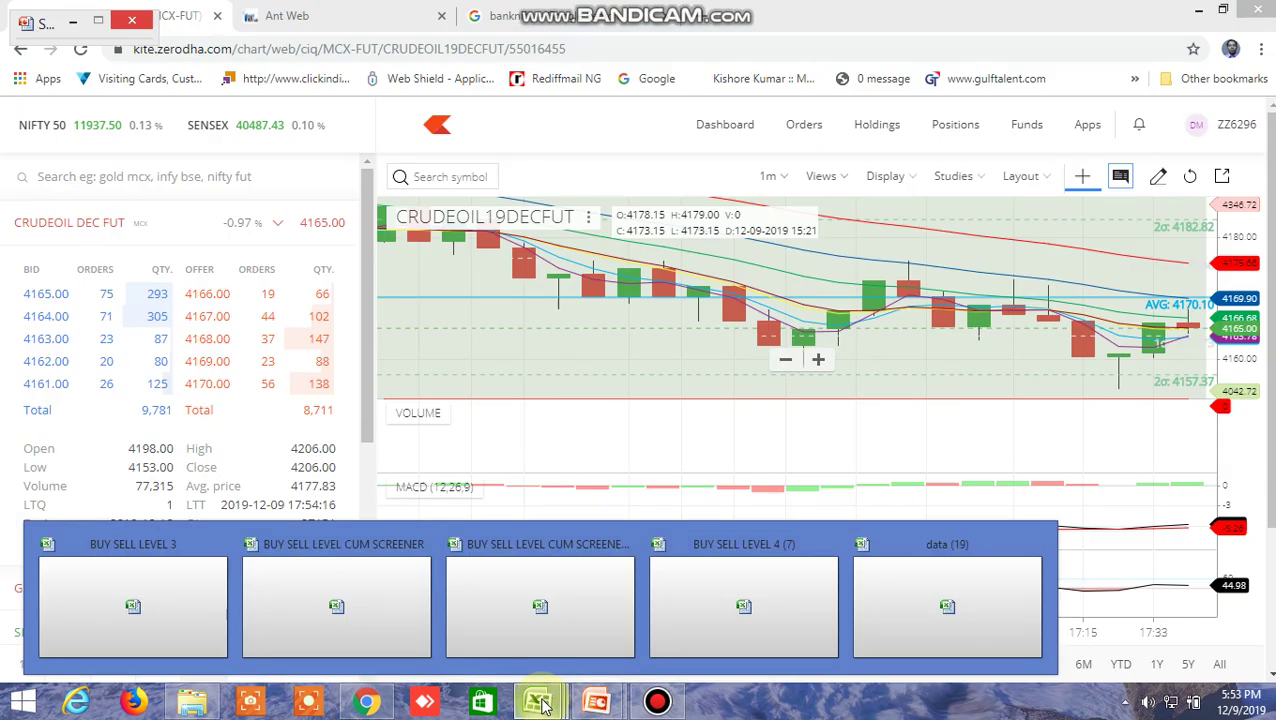
pyautogui.moveTo(597, 702)
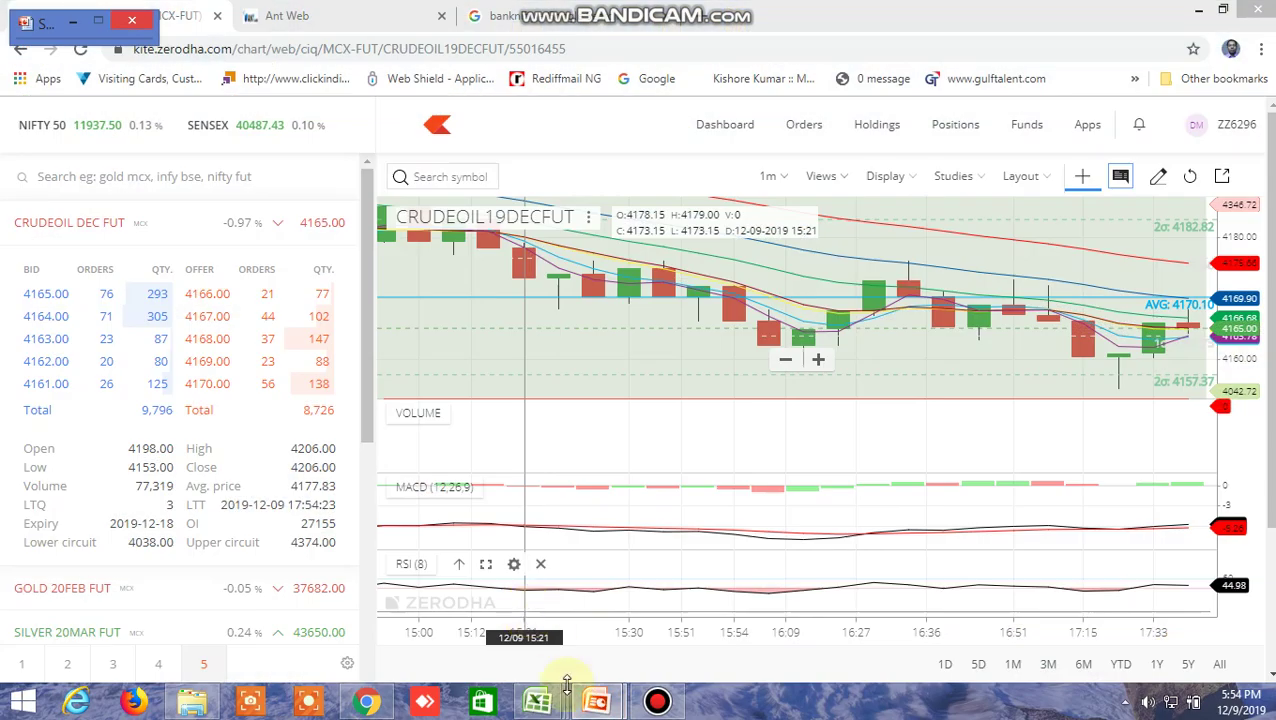
# Show the DISCALAIMER, then SAFE STOCK TRADING AND INVESTMENT presentations, then return to Kite's CRUDEOIL chart
pyautogui.click(570, 612)
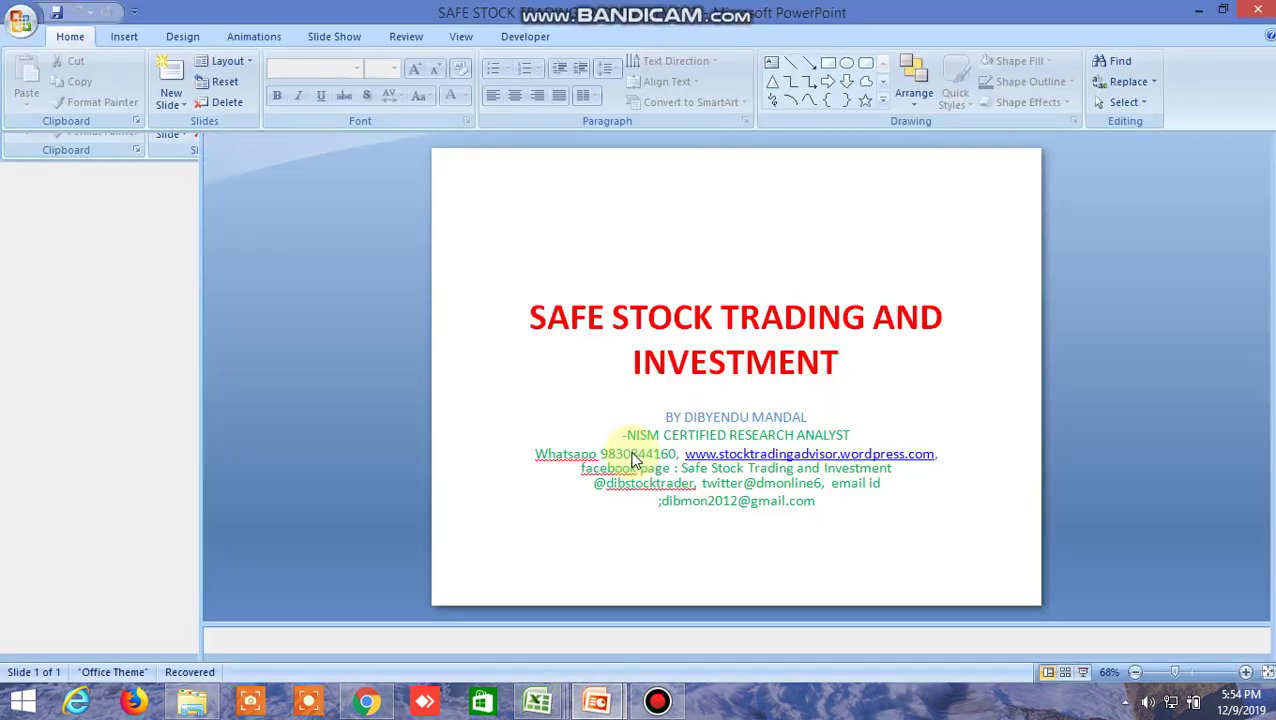
pyautogui.moveTo(597, 695)
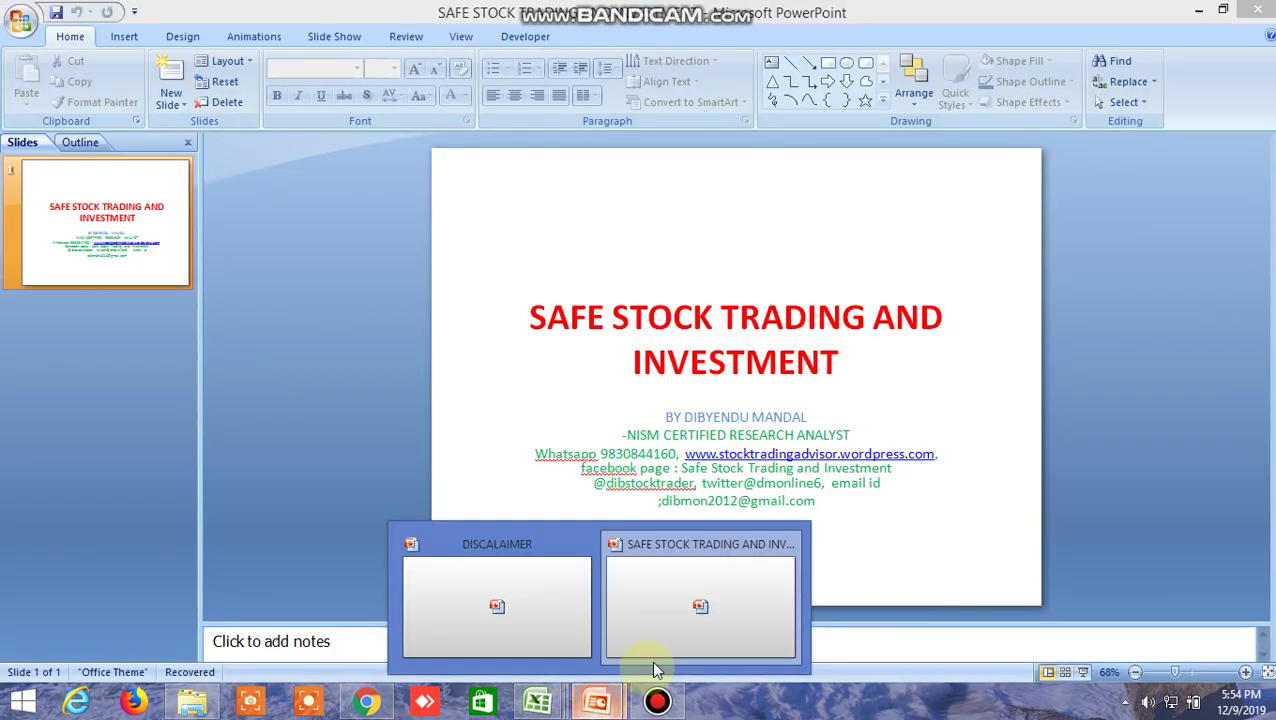
pyautogui.click(508, 604)
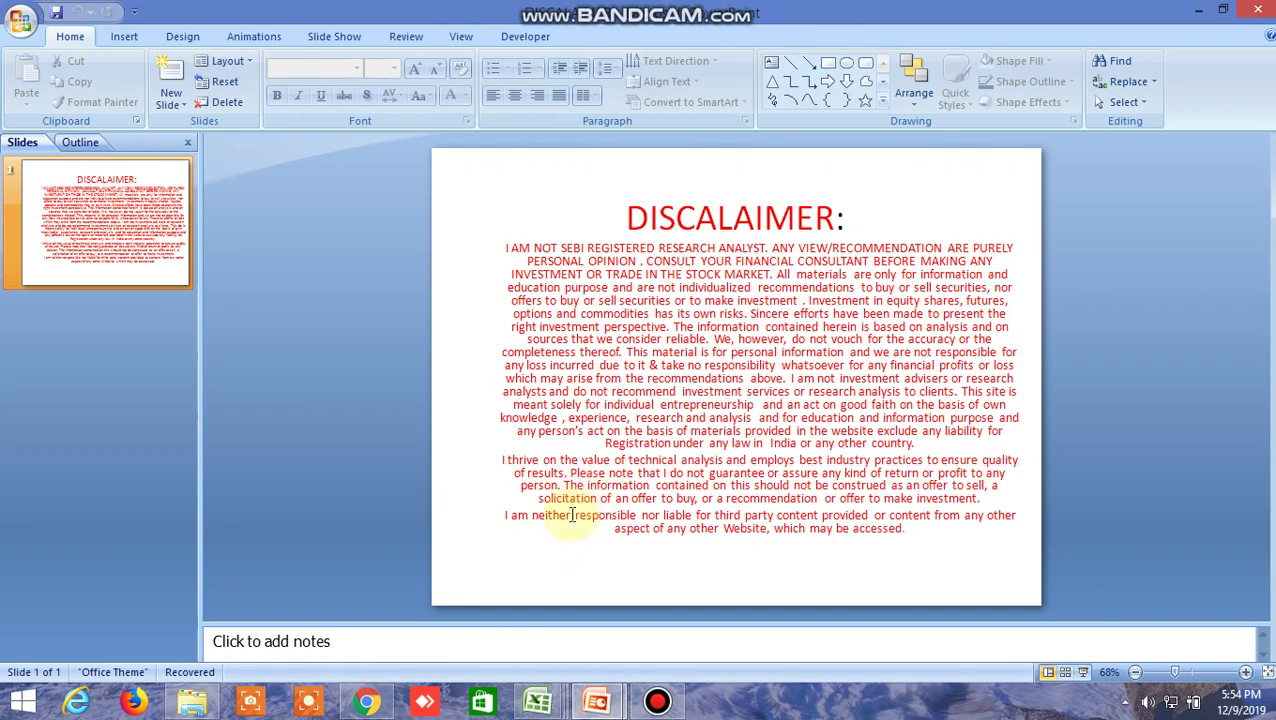
pyautogui.moveTo(597, 700)
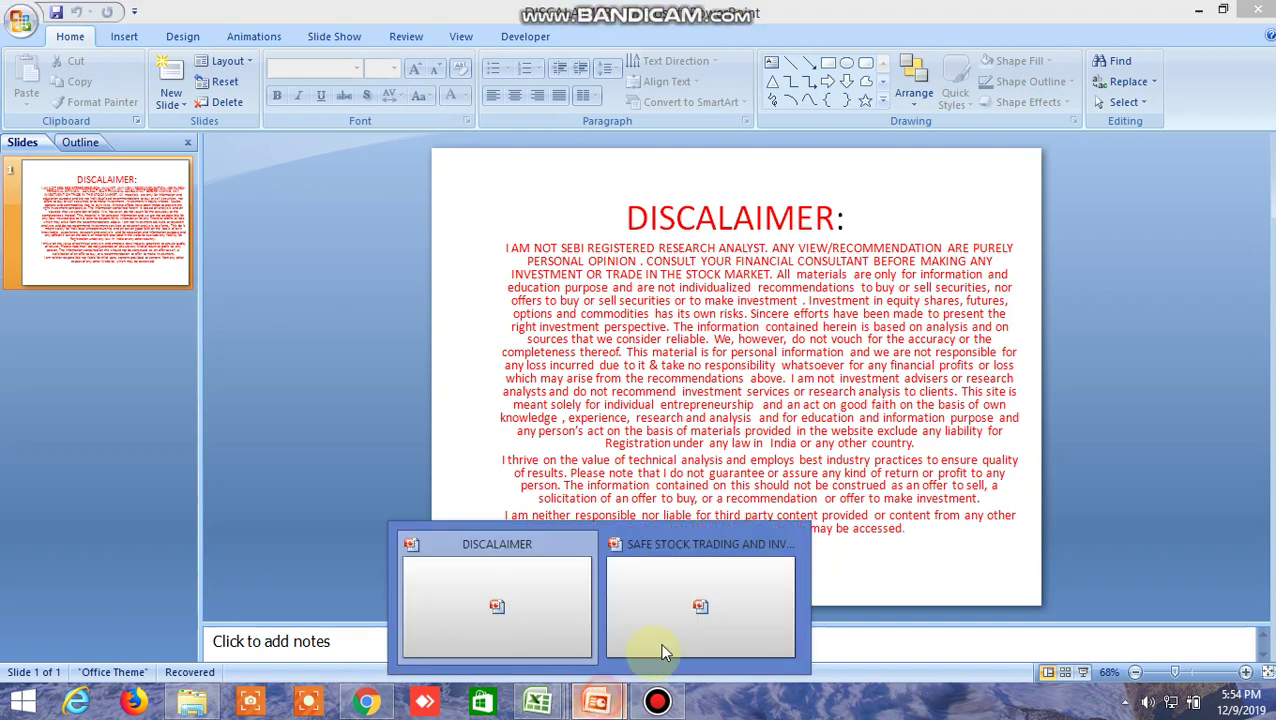
pyautogui.click(697, 607)
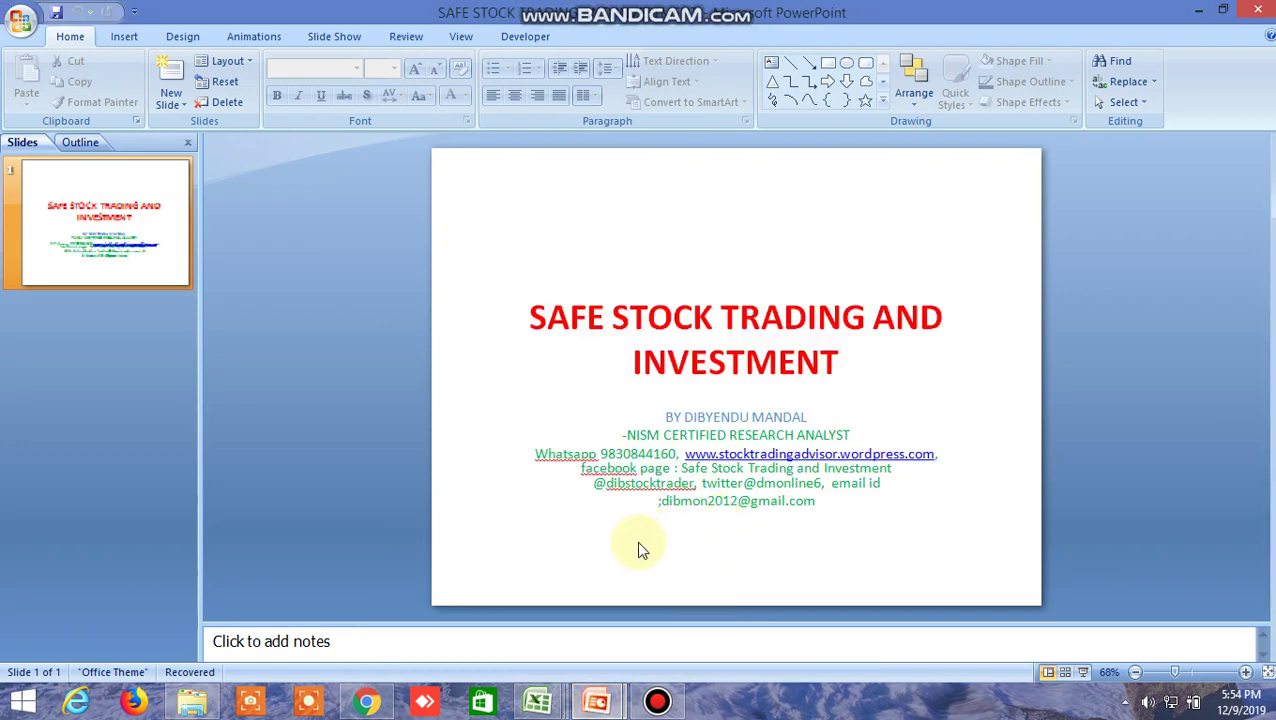
pyautogui.click(370, 705)
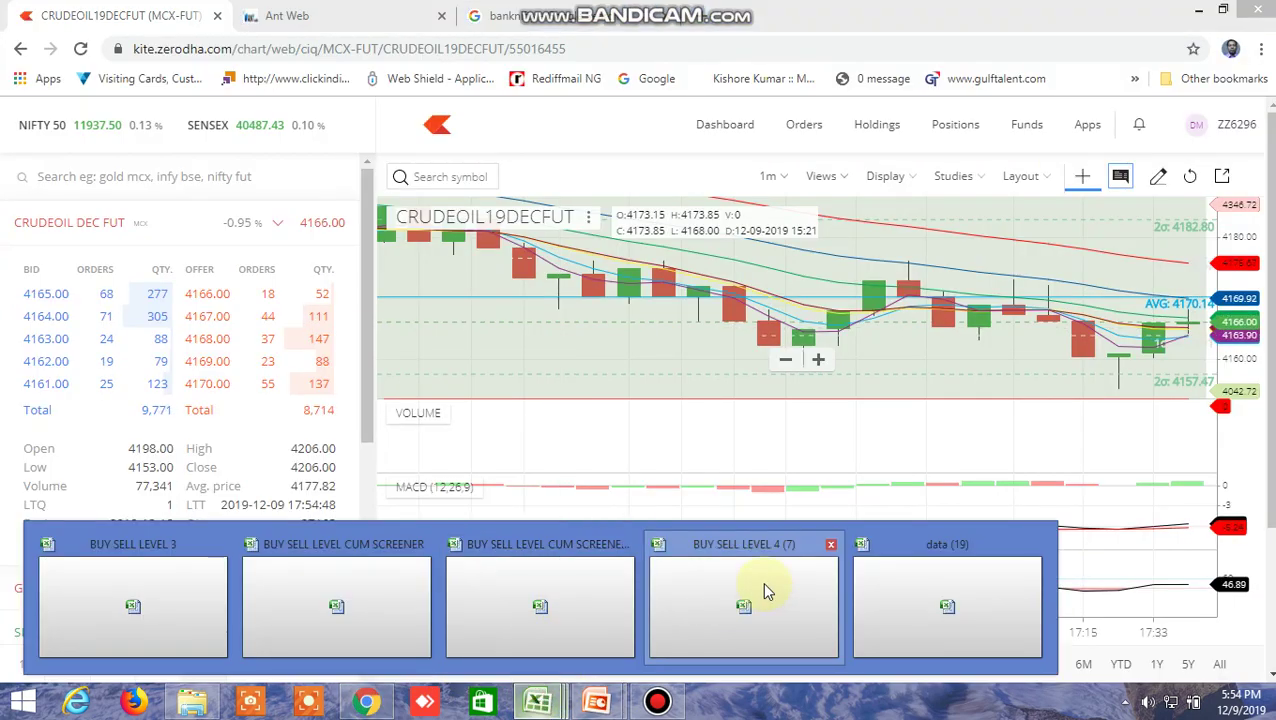
# Bring the BUY SELL LEVEL 4 (7) workbook forward and scroll to its top
pyautogui.click(762, 590)
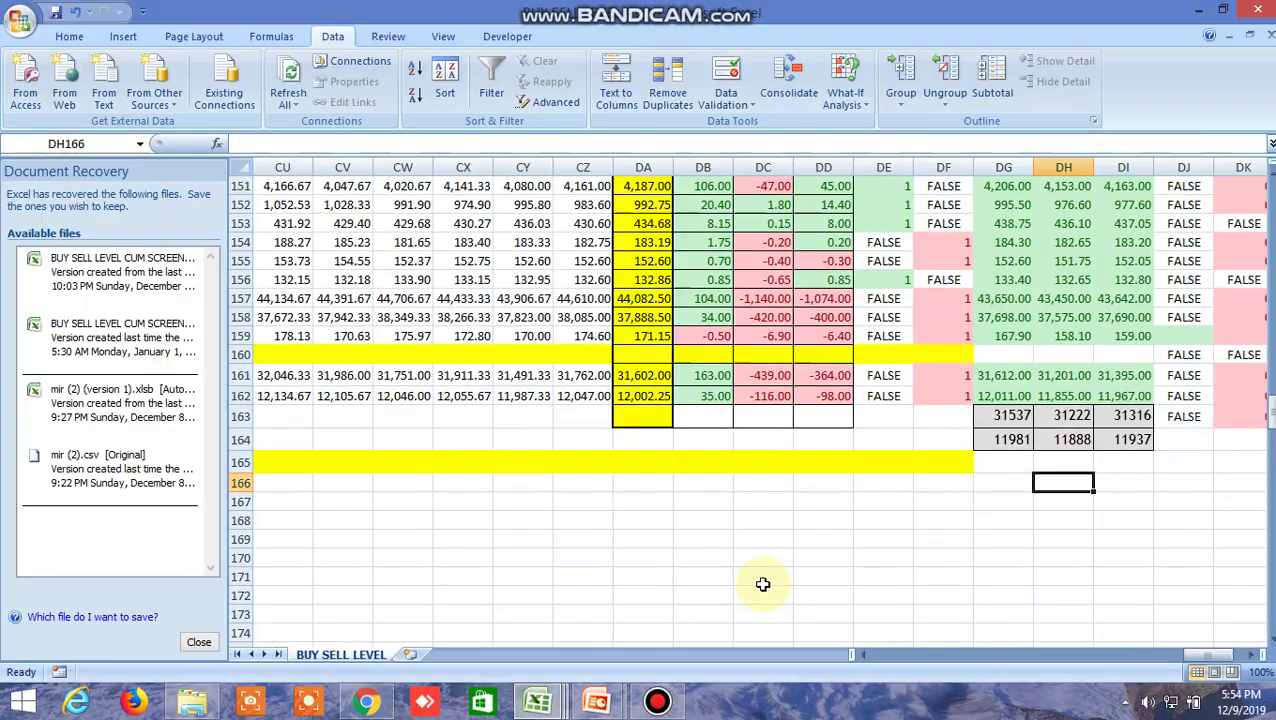
pyautogui.scroll(7, 780, 540)
pyautogui.scroll(10, 797, 498)
pyautogui.scroll(12, 797, 498)
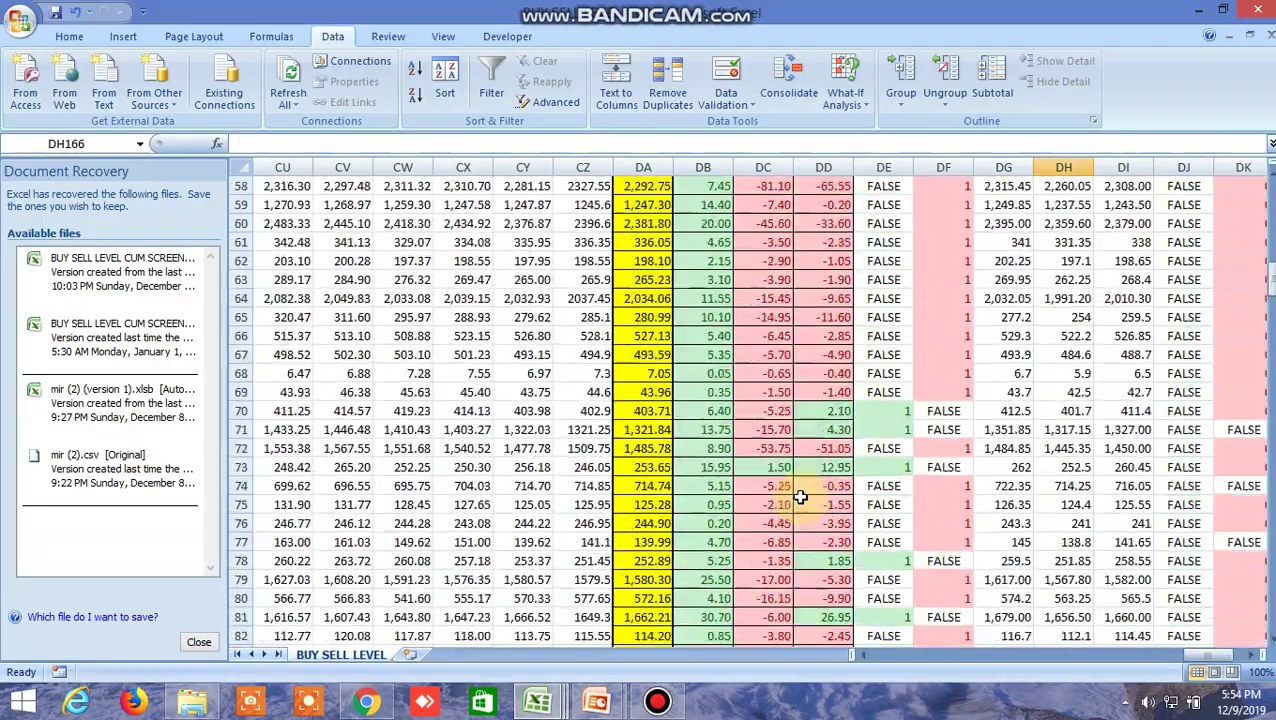
pyautogui.scroll(14, 800, 497)
pyautogui.scroll(6, 800, 497)
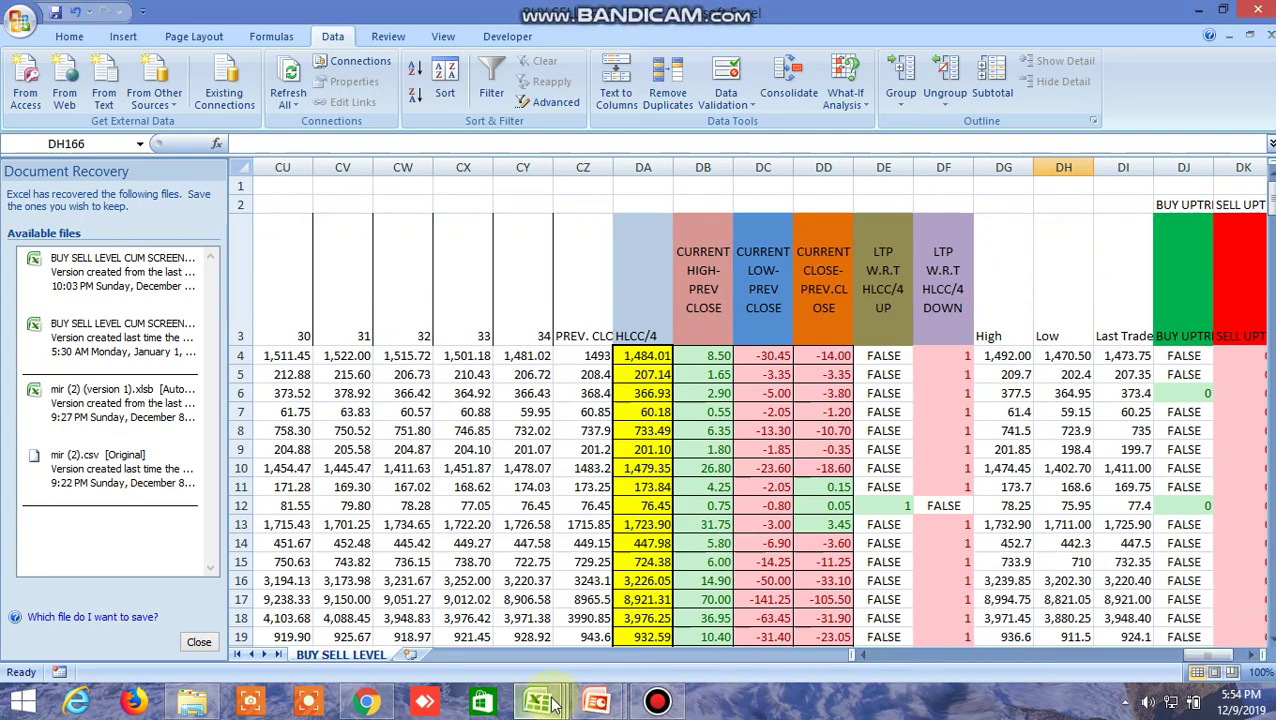
# Switch to the data (19) workbook and scroll up to its top
pyautogui.moveTo(537, 702)
pyautogui.click(945, 610)
pyautogui.scroll(8, 698, 429)
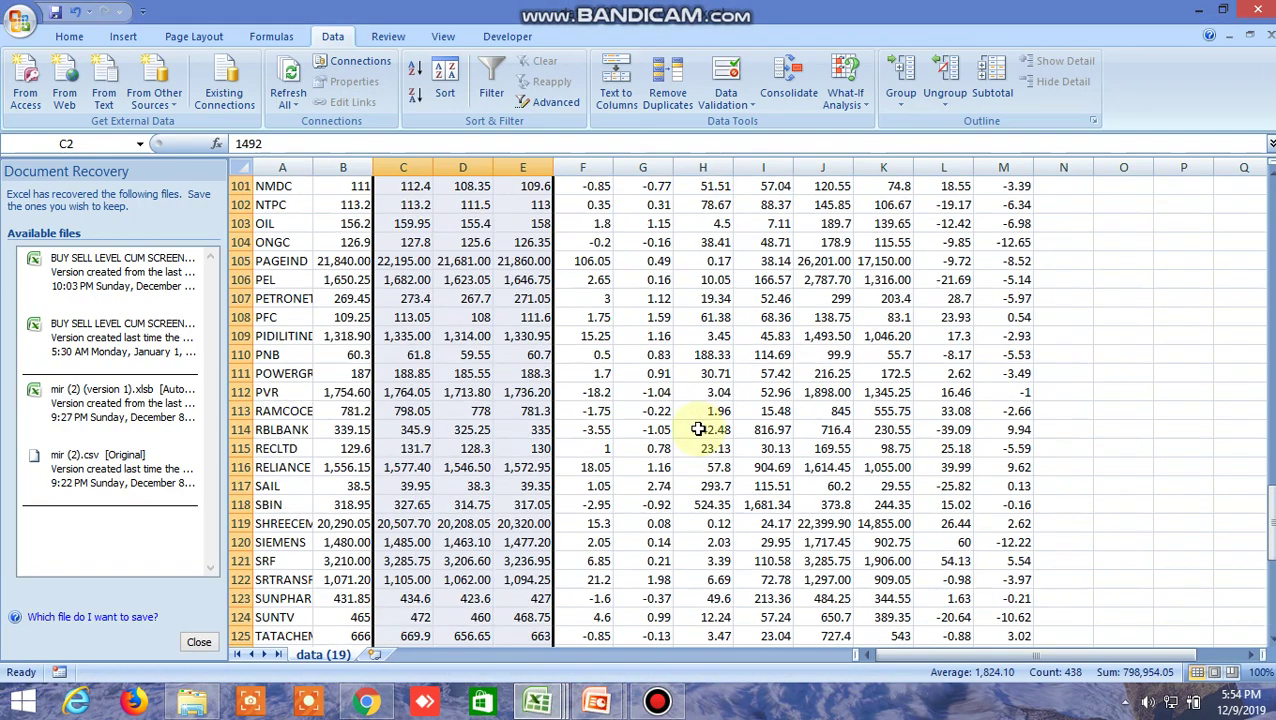
pyautogui.scroll(12, 698, 429)
pyautogui.scroll(14, 698, 429)
pyautogui.scroll(7, 698, 429)
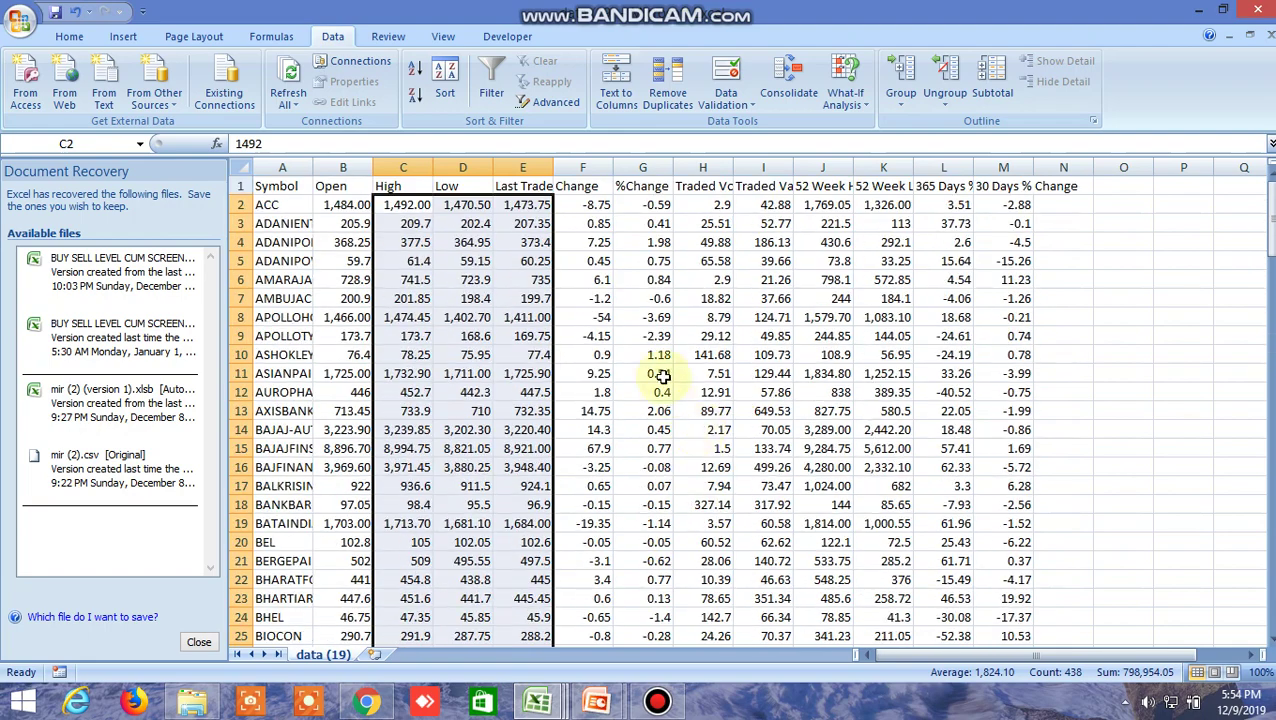
# Switch to the BUY SELL LEVEL CUM SCREENER workbook and scroll right to its UP/DOWN columns
pyautogui.click(537, 702)
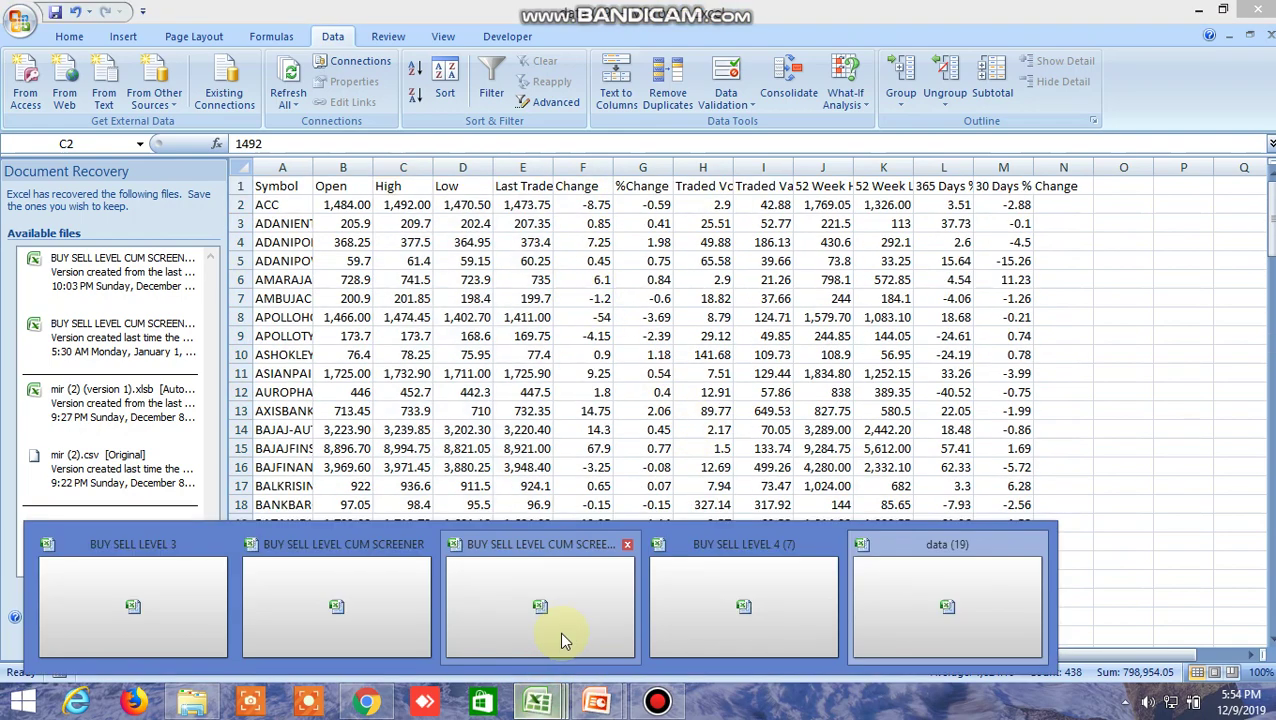
pyautogui.click(528, 600)
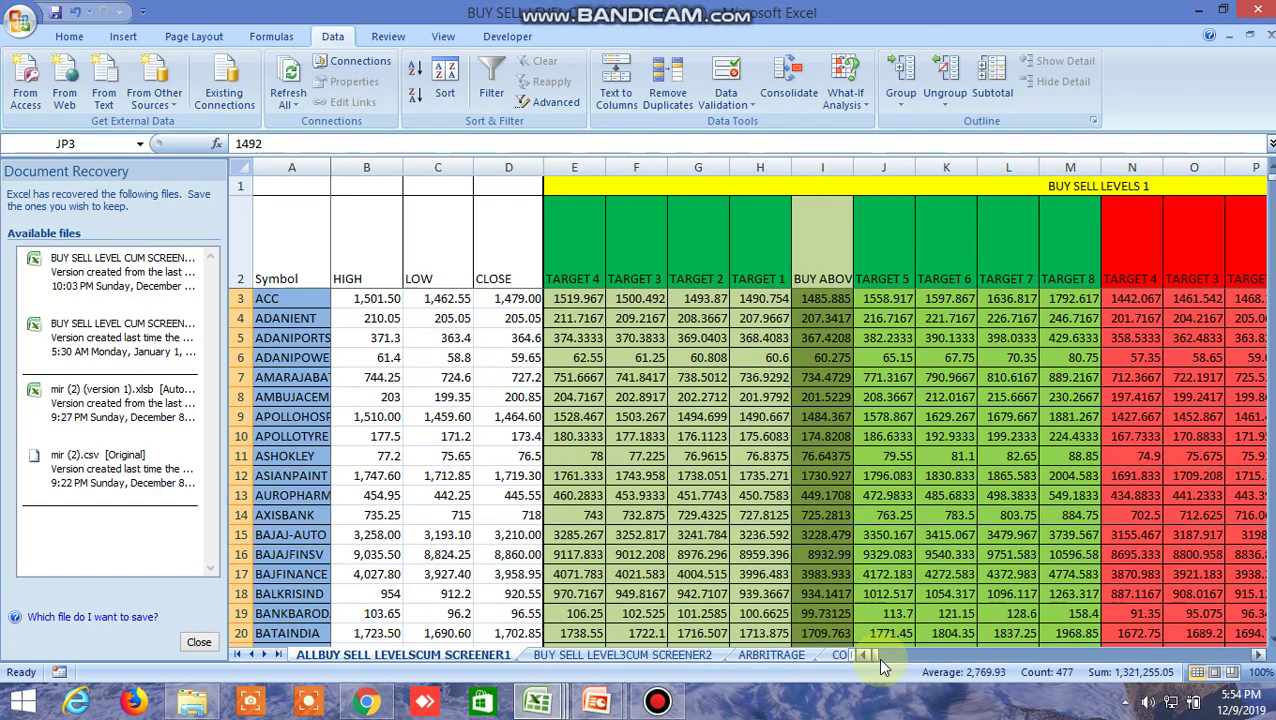
pyautogui.moveTo(878, 658); pyautogui.dragTo(965, 660)
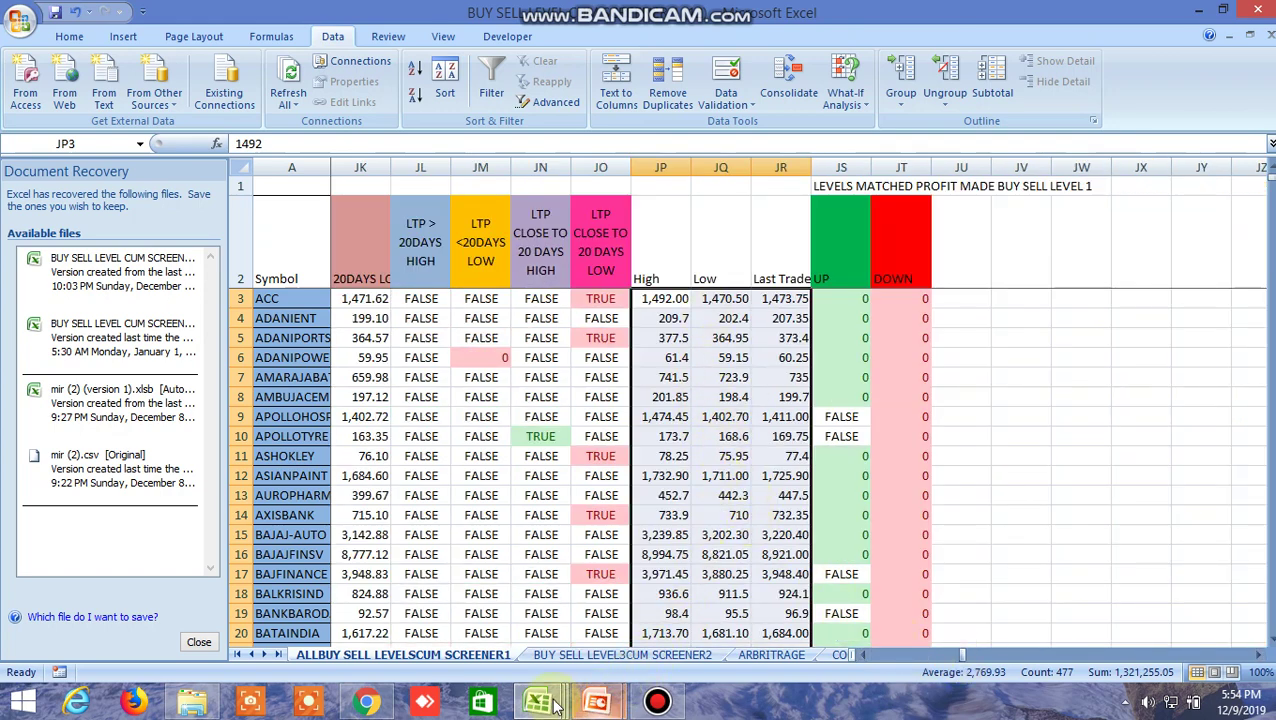
# In BUY SELL LEVEL 4 (7), scroll to the downtrend columns and inspect High DG4 and Low DH8
pyautogui.moveTo(537, 703)
pyautogui.click(770, 605)
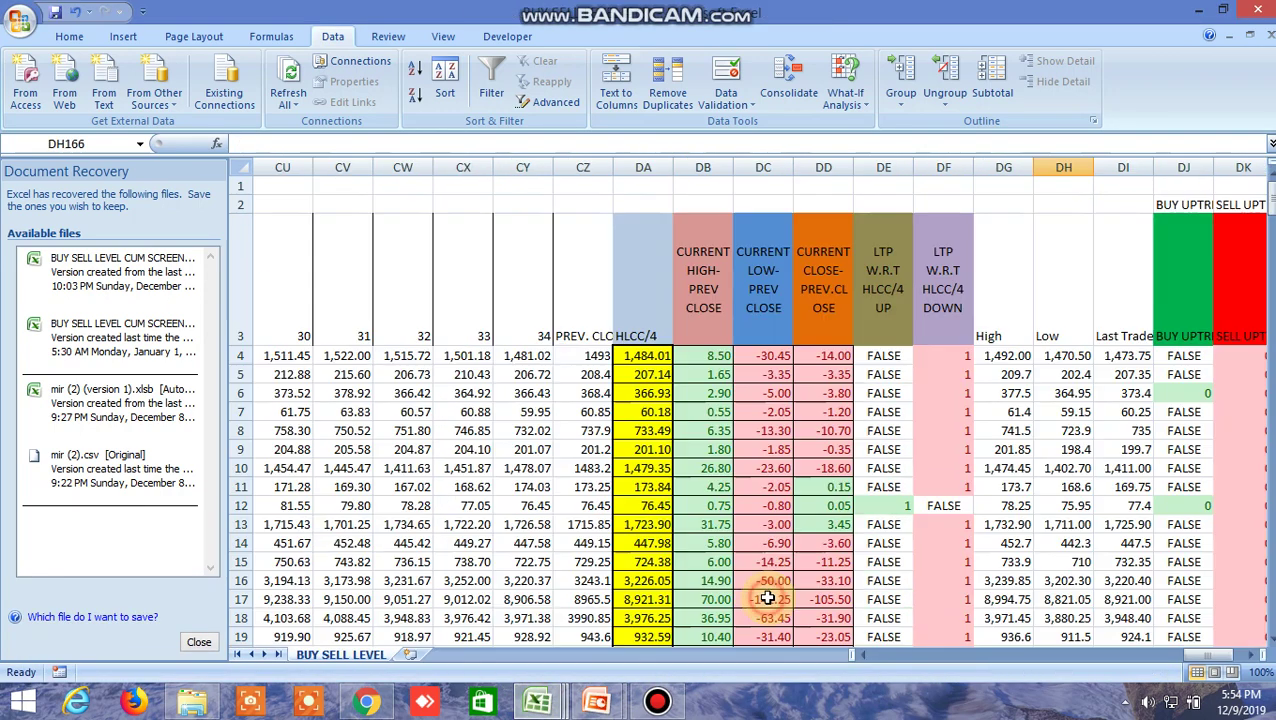
pyautogui.click(1256, 655)
pyautogui.click(1256, 655)
pyautogui.click(1256, 655)
pyautogui.click(1256, 655)
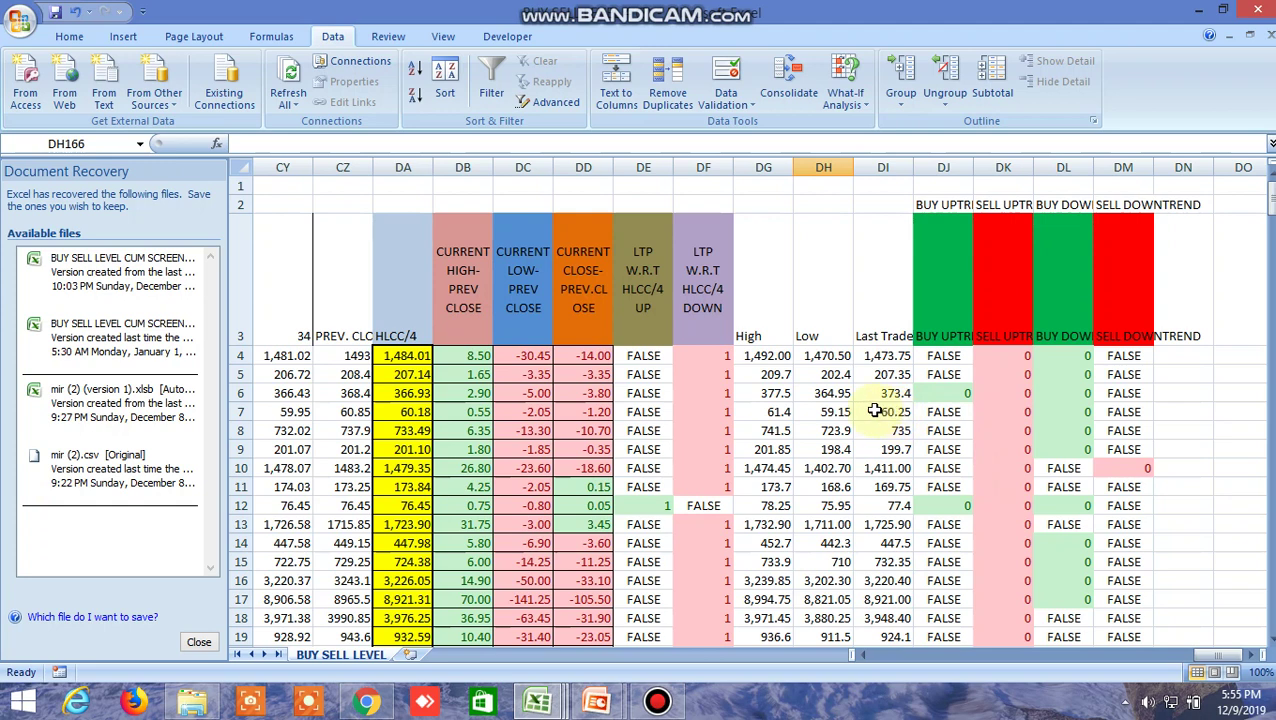
pyautogui.click(768, 356)
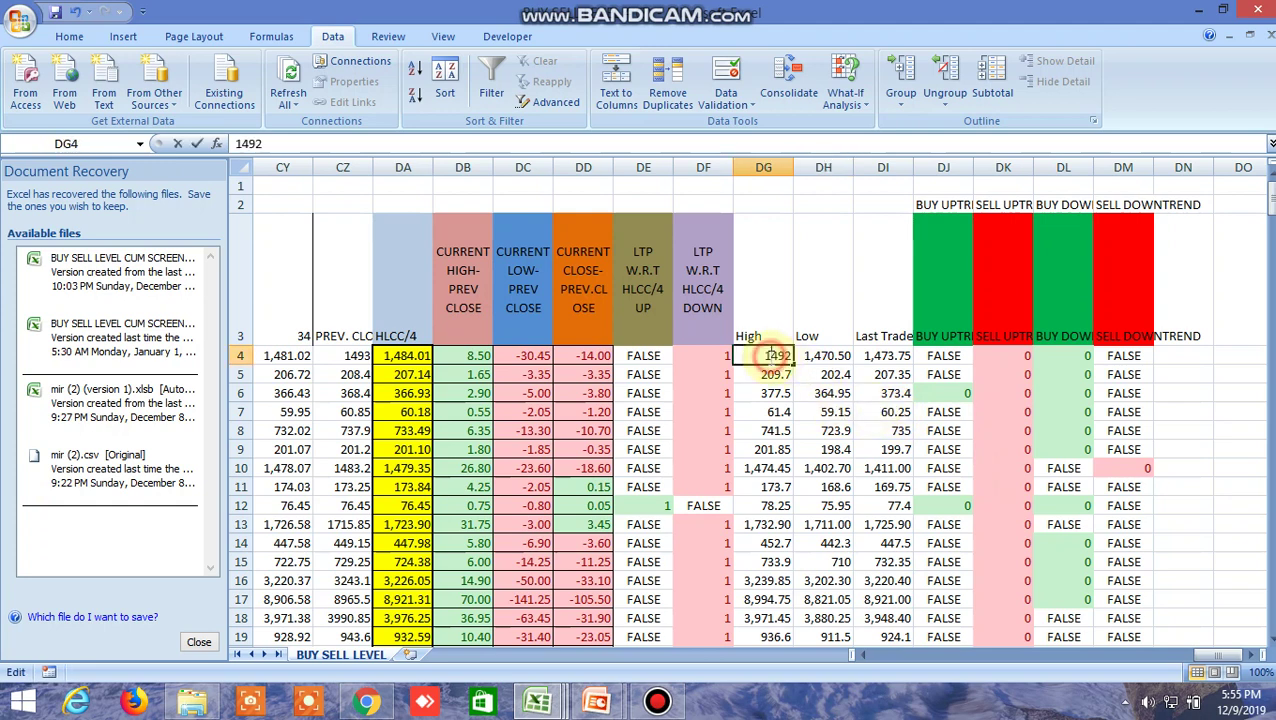
pyautogui.click(823, 428)
pyautogui.click(768, 356)
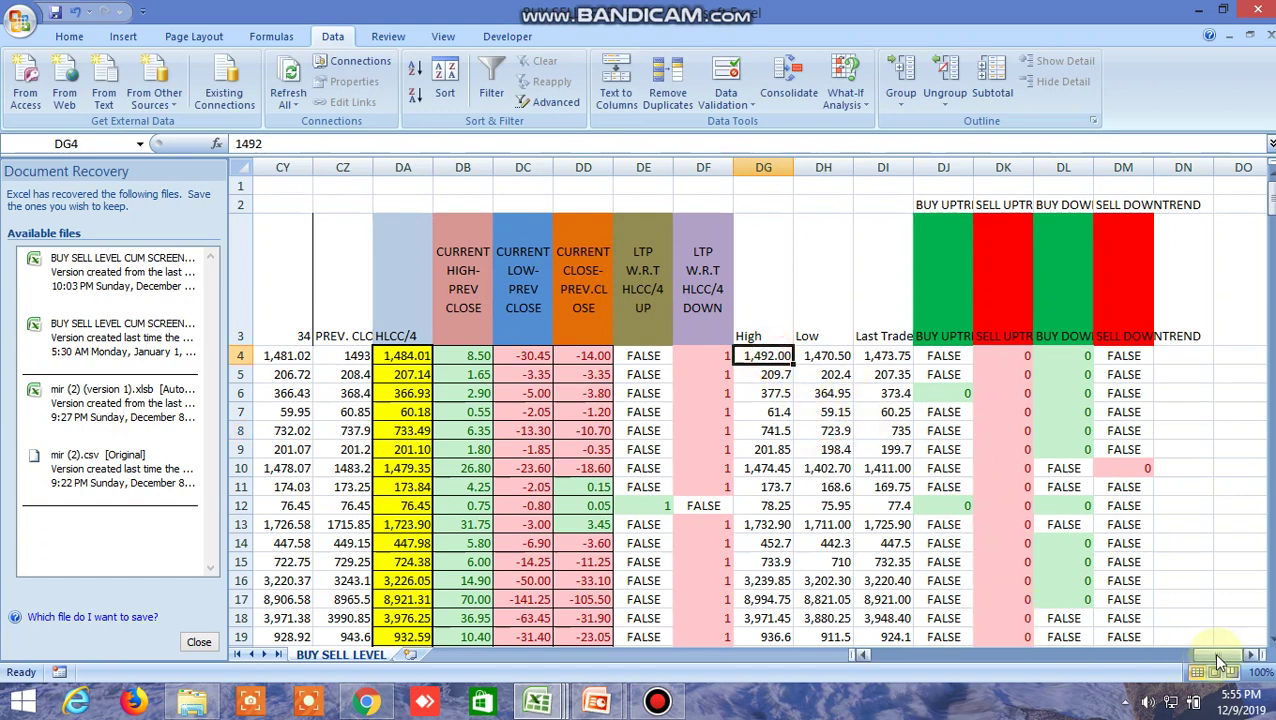
# Inspect the DJ4 and DK4 trend formulas, SELL BELOW in M4 and Low in DH4, then return to Kite
pyautogui.click(944, 356)
pyautogui.click(1017, 357)
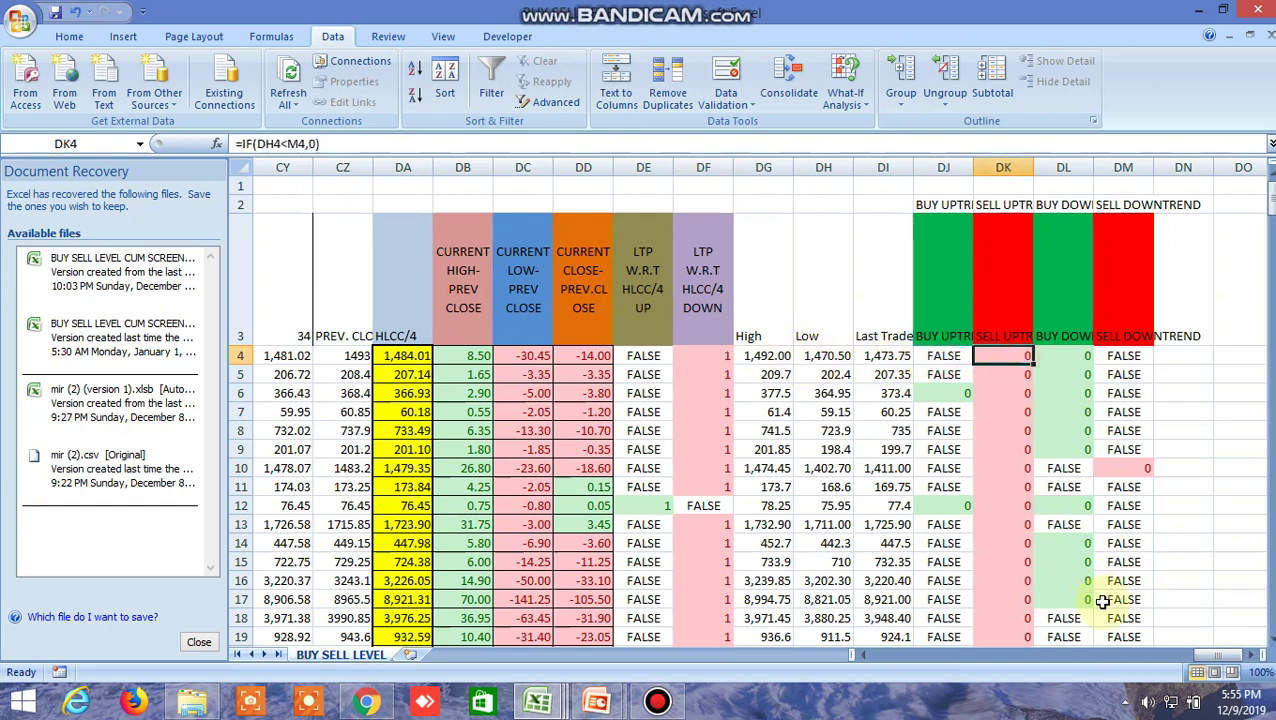
pyautogui.moveTo(1155, 668); pyautogui.dragTo(886, 674)
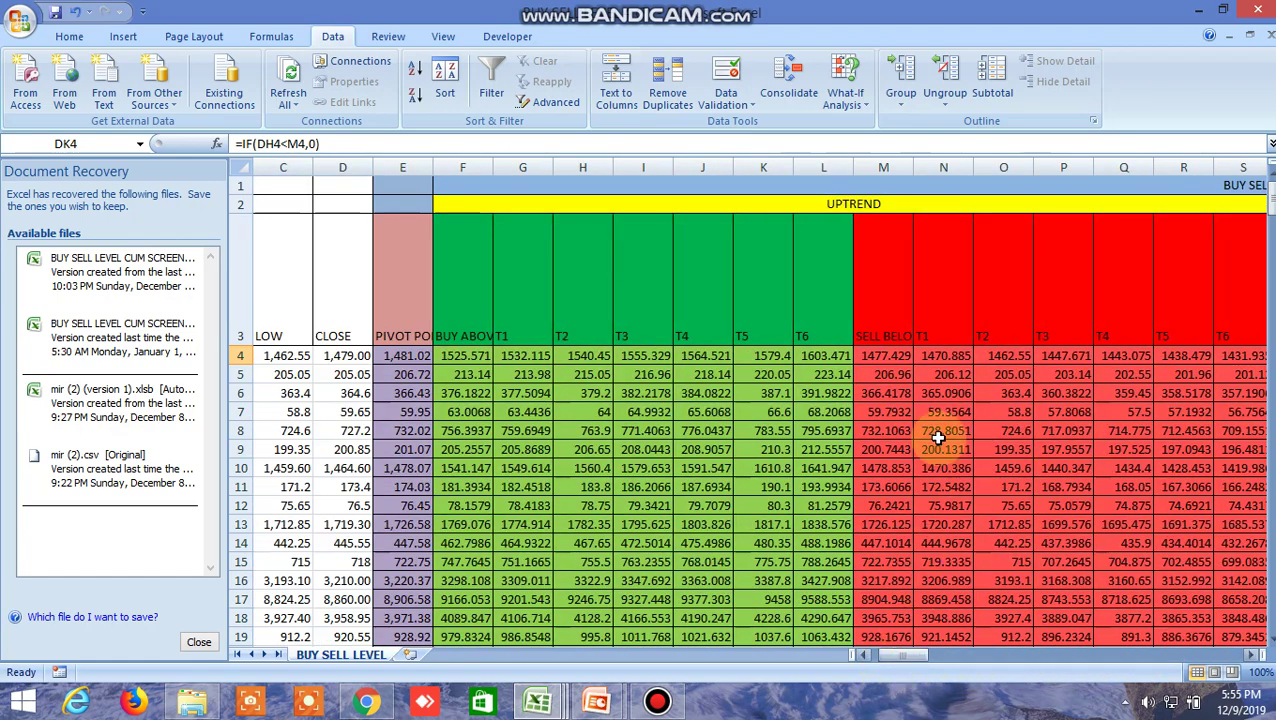
pyautogui.click(883, 357)
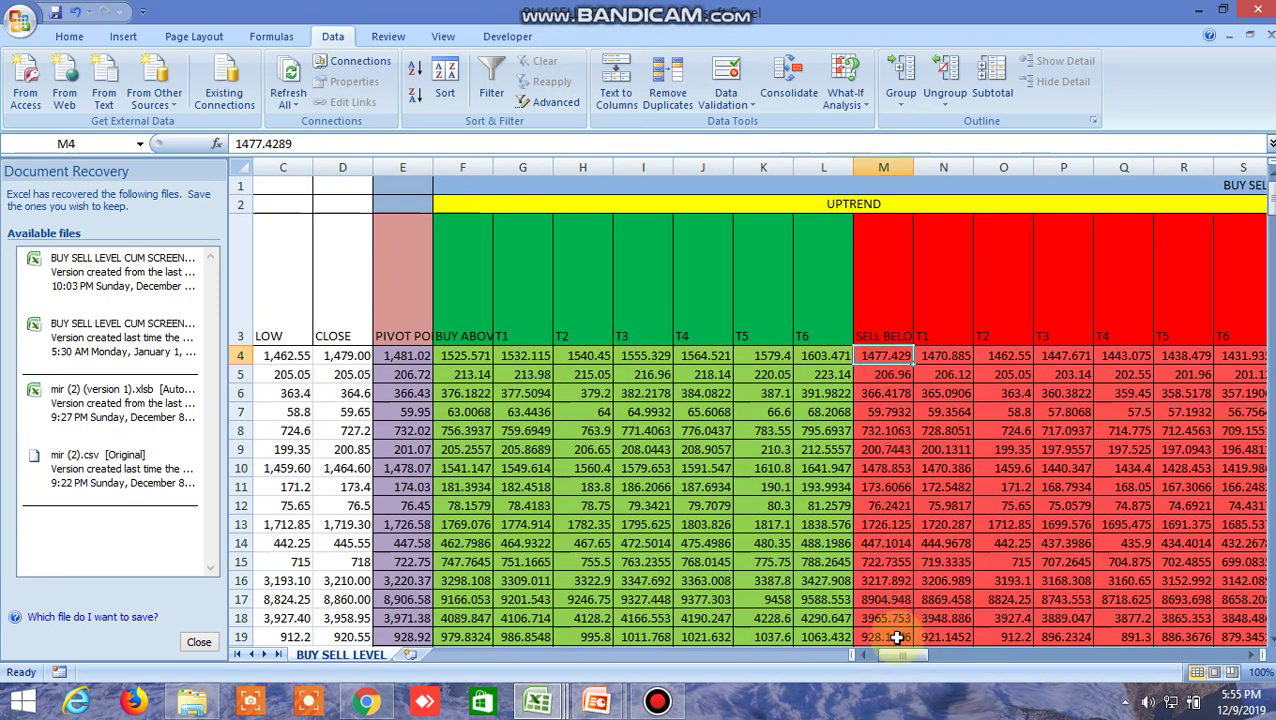
pyautogui.moveTo(894, 659); pyautogui.dragTo(1198, 661)
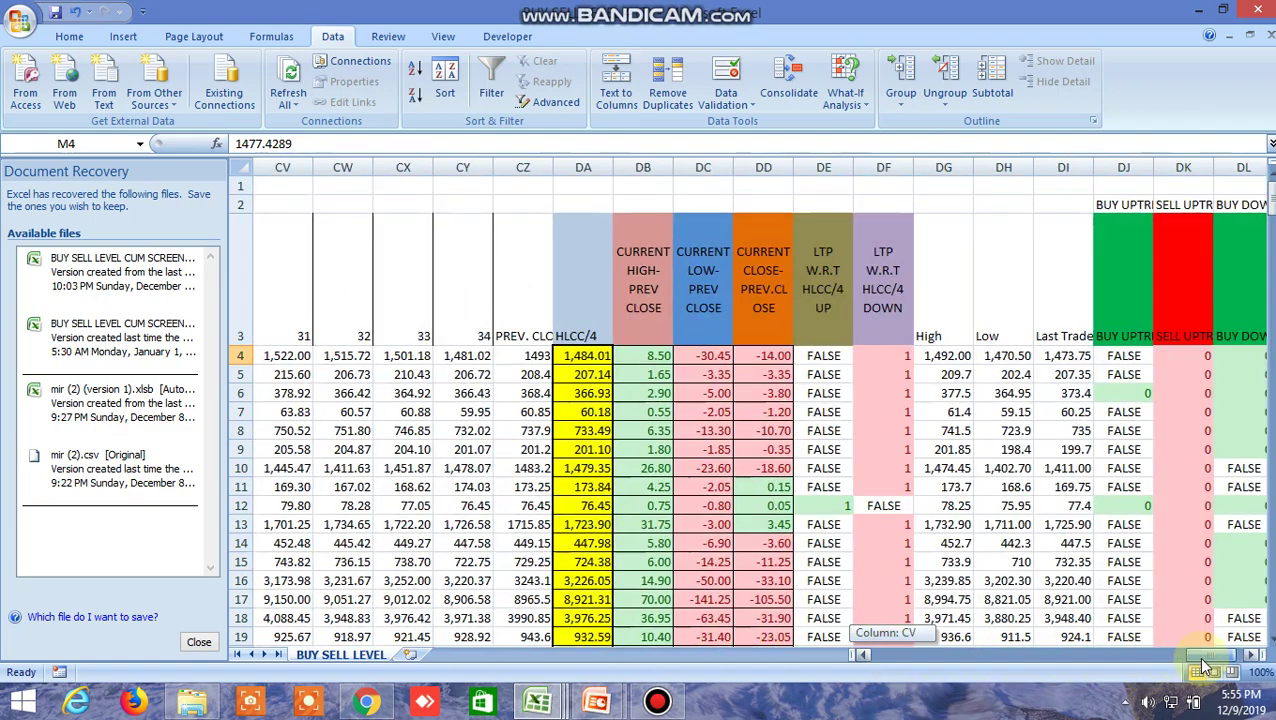
pyautogui.click(940, 356)
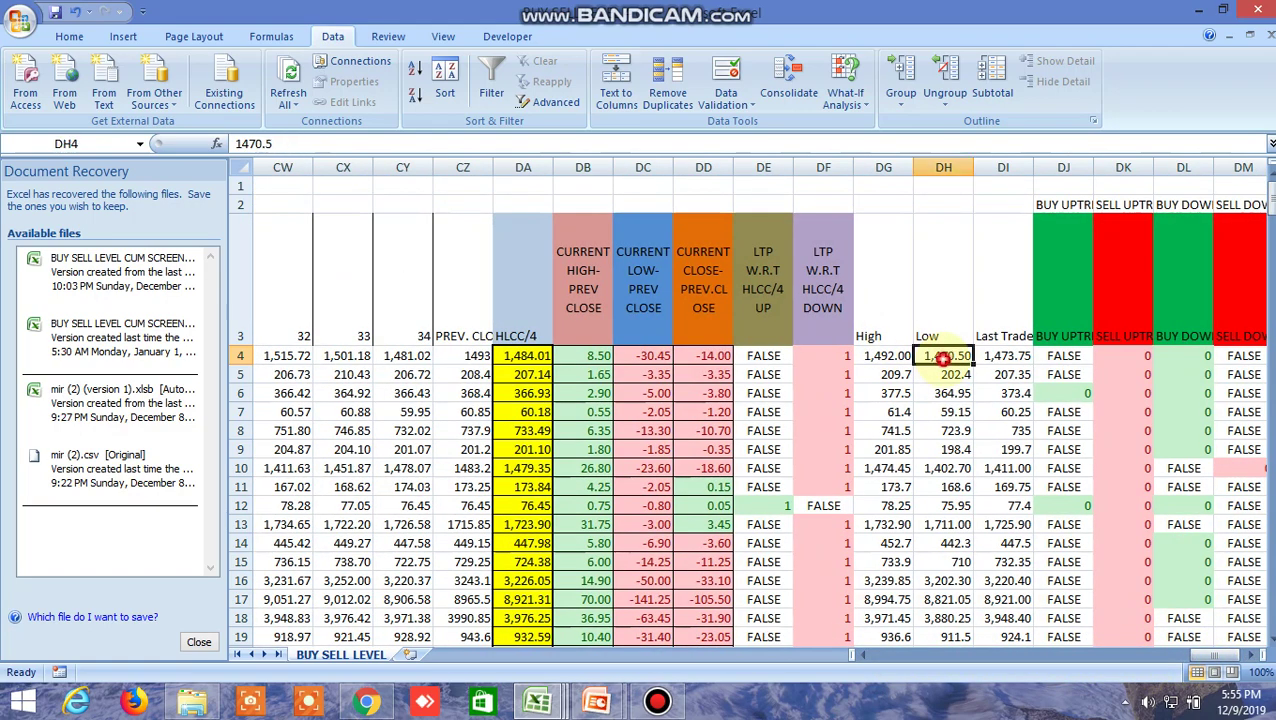
pyautogui.click(367, 702)
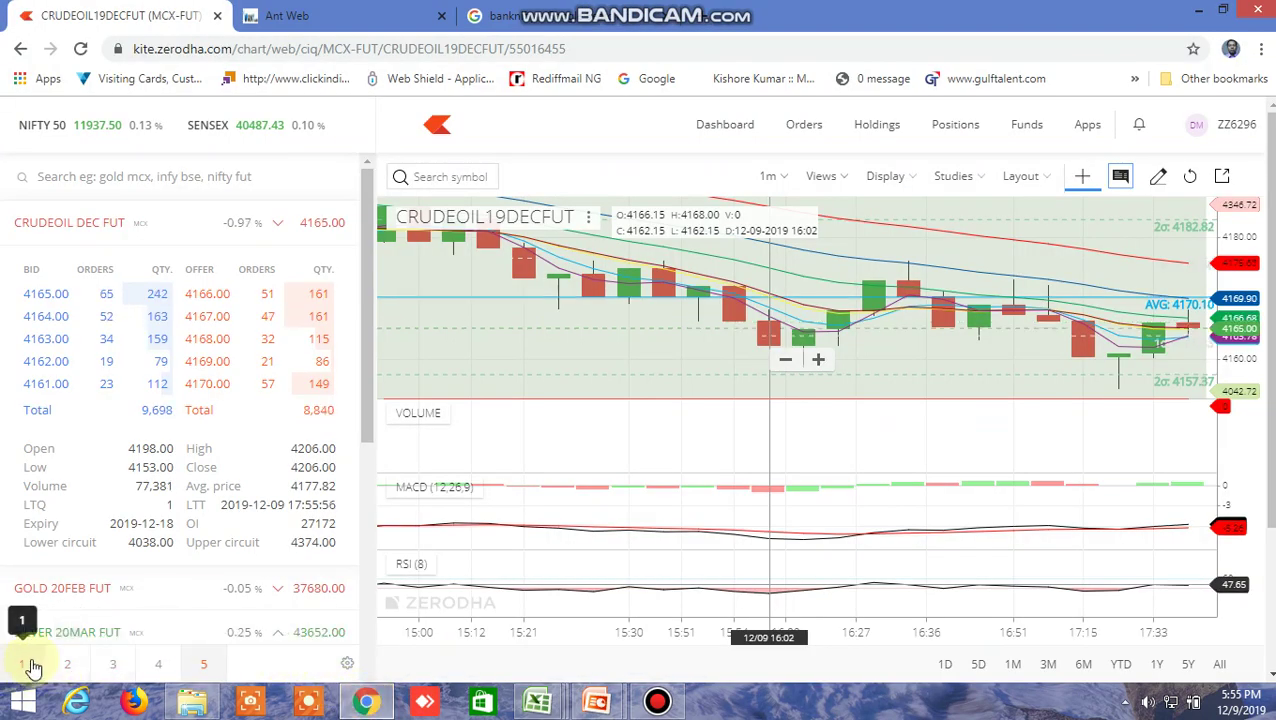
# On watchlist page 1, show ACC's market depth and open its price chart
pyautogui.click(26, 664)
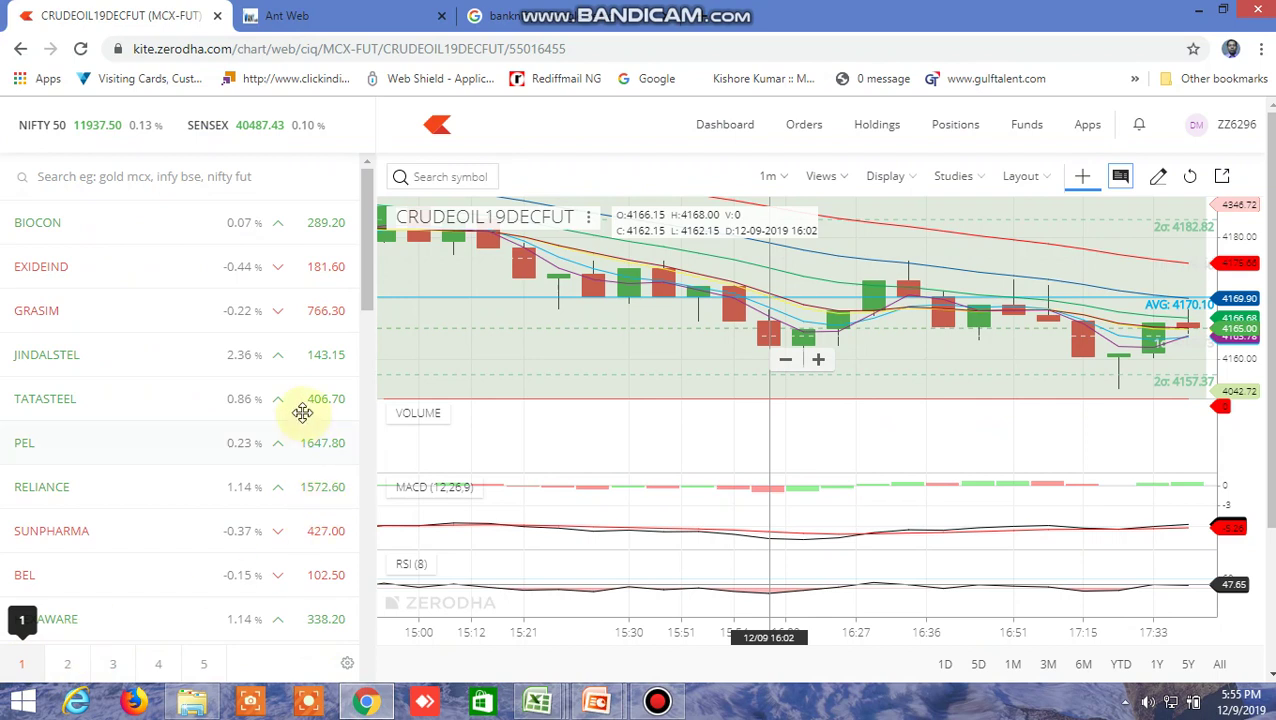
pyautogui.scroll(-2, 242, 381)
pyautogui.scroll(-3, 242, 381)
pyautogui.scroll(-1, 245, 400)
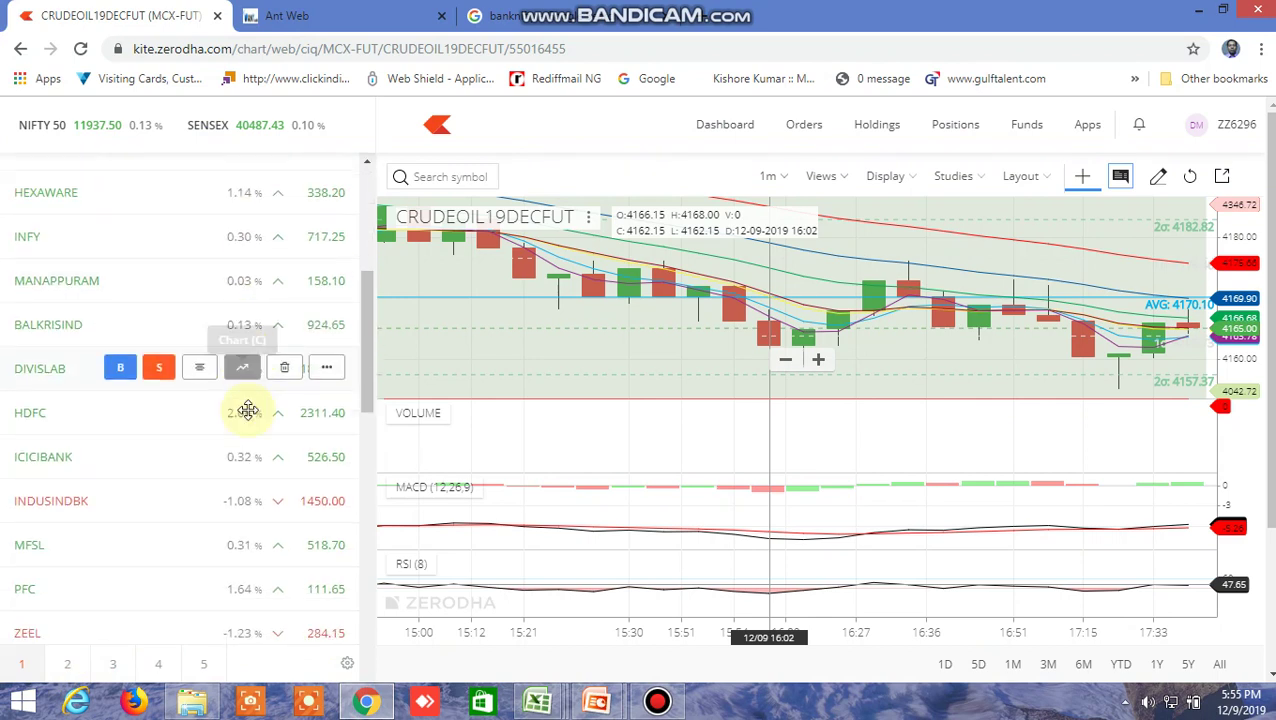
pyautogui.scroll(-5, 247, 408)
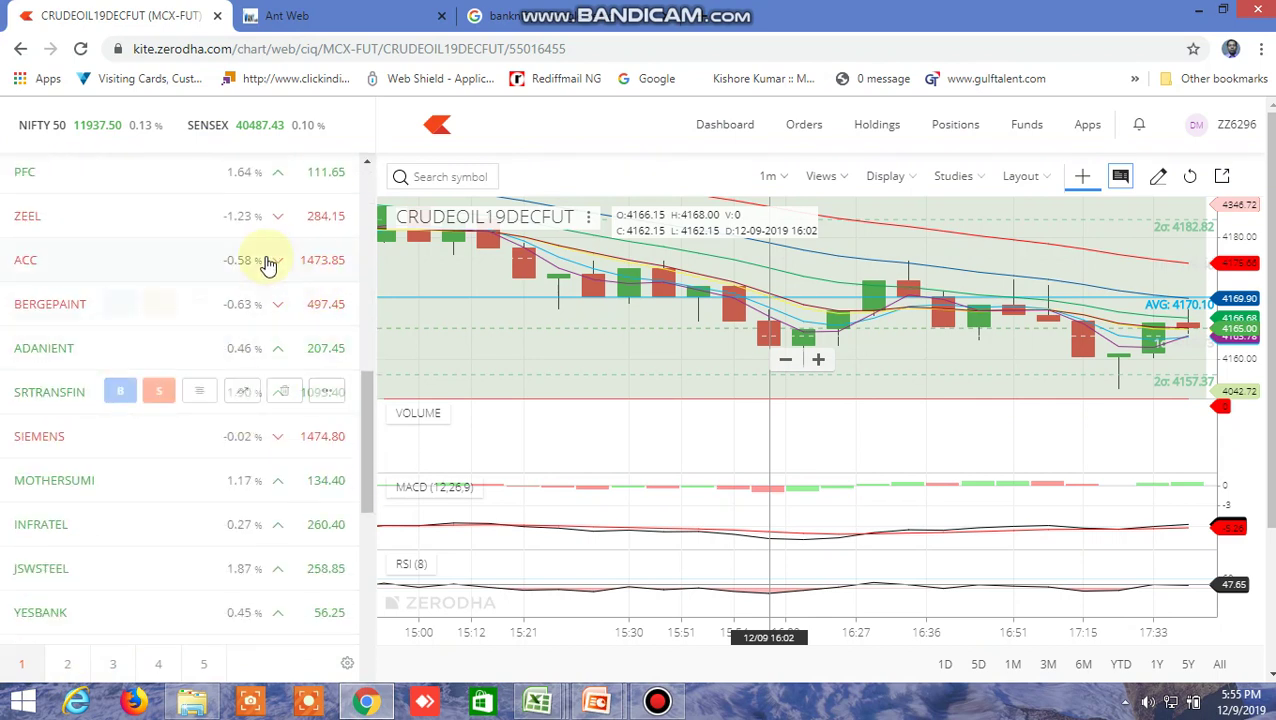
pyautogui.click(200, 262)
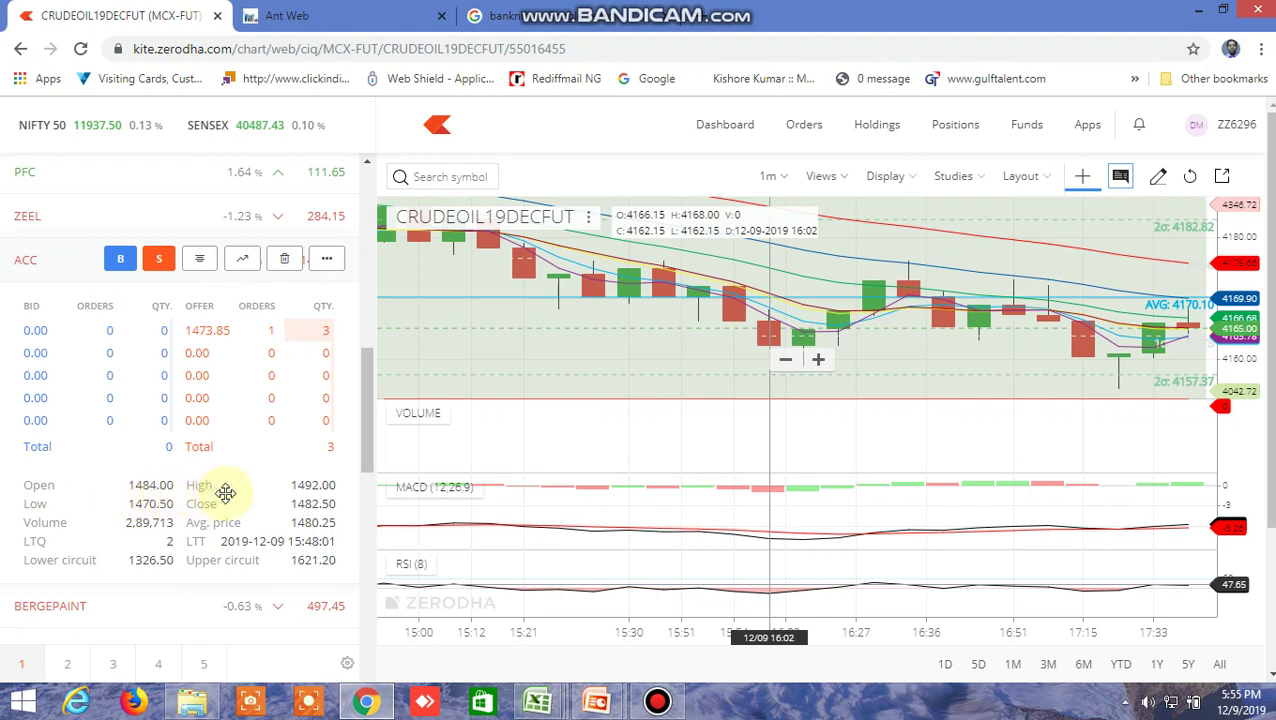
pyautogui.click(246, 262)
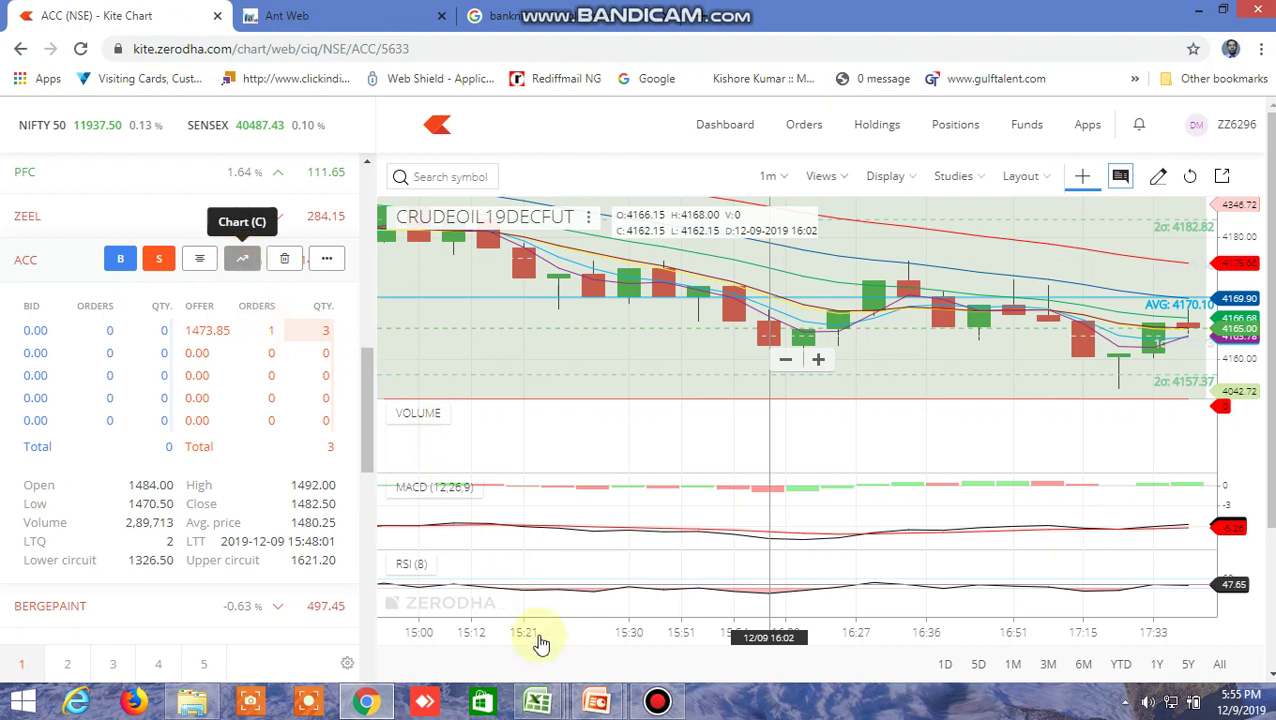
# Switch the watchlist to page 5 with the MCX futures and scroll through it
pyautogui.click(201, 668)
pyautogui.click(216, 666)
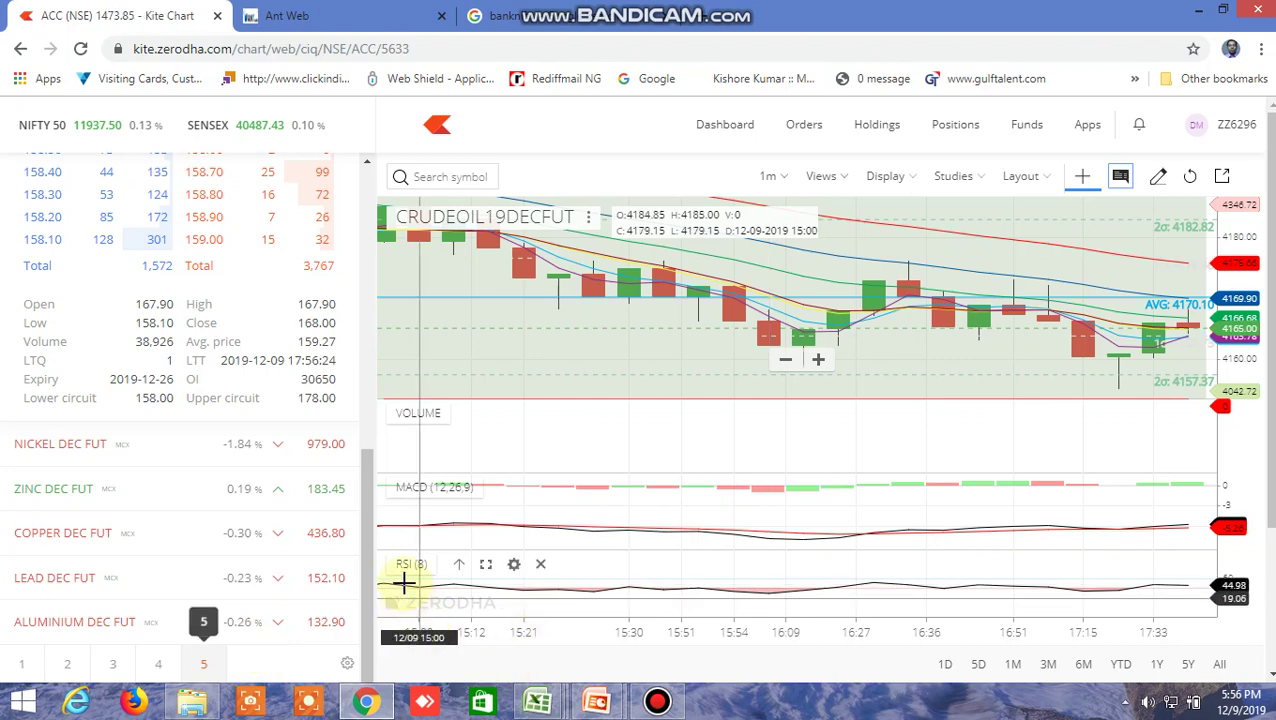
pyautogui.moveTo(365, 518)
pyautogui.mouseDown()
pyautogui.moveTo(390, 413)
pyautogui.moveTo(388, 177)
pyautogui.mouseUp()
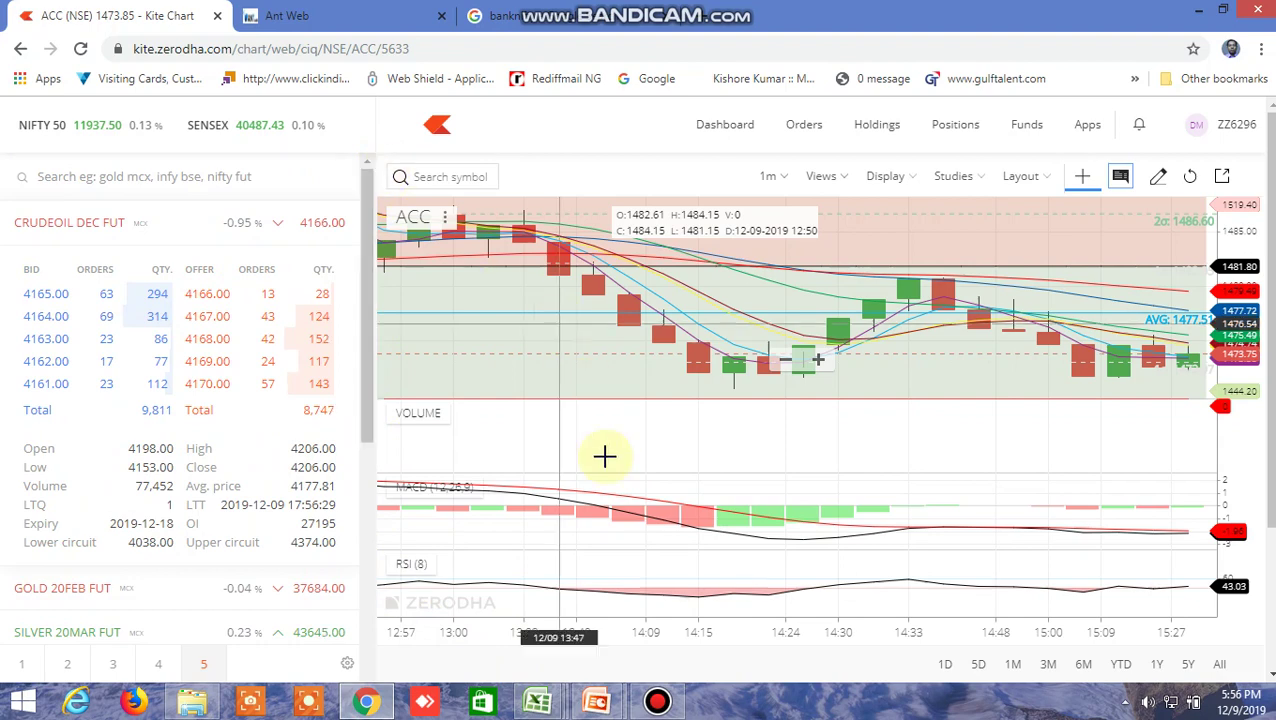
# In the screener workbook, check ACC's high JP3, low JQ3, UP formula JS3 and buy-above I3
pyautogui.moveTo(538, 700)
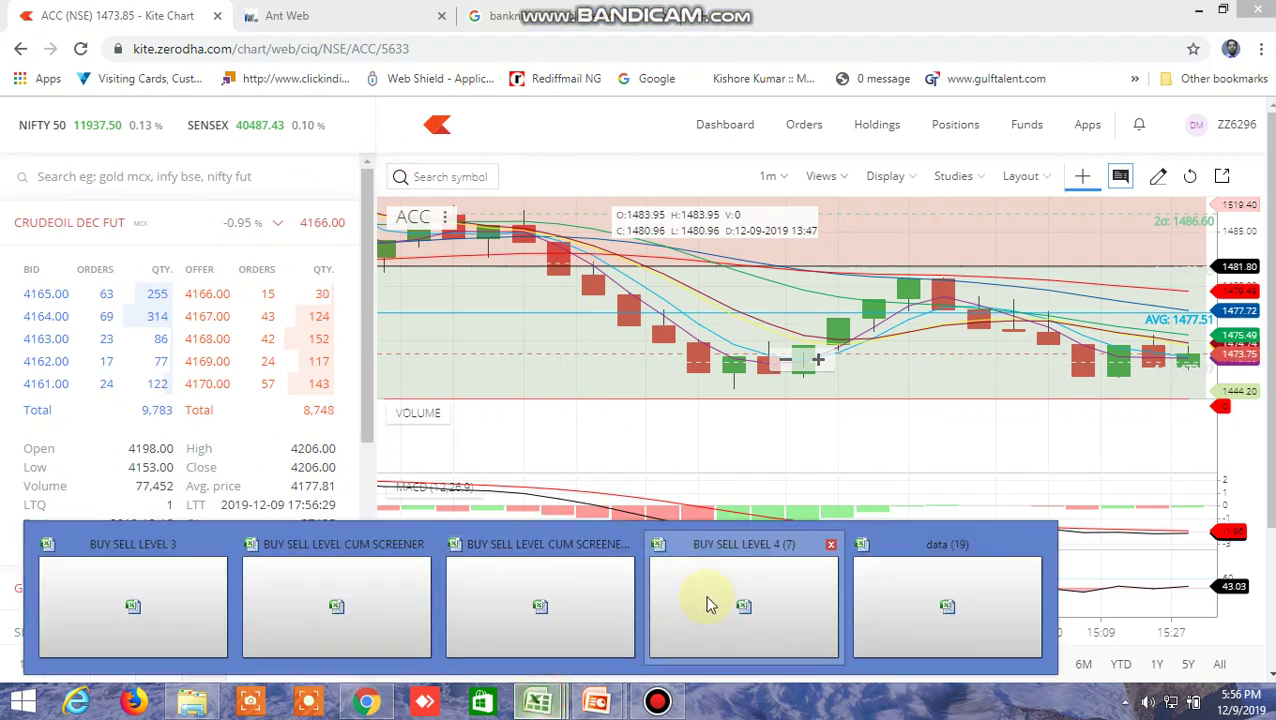
pyautogui.click(555, 600)
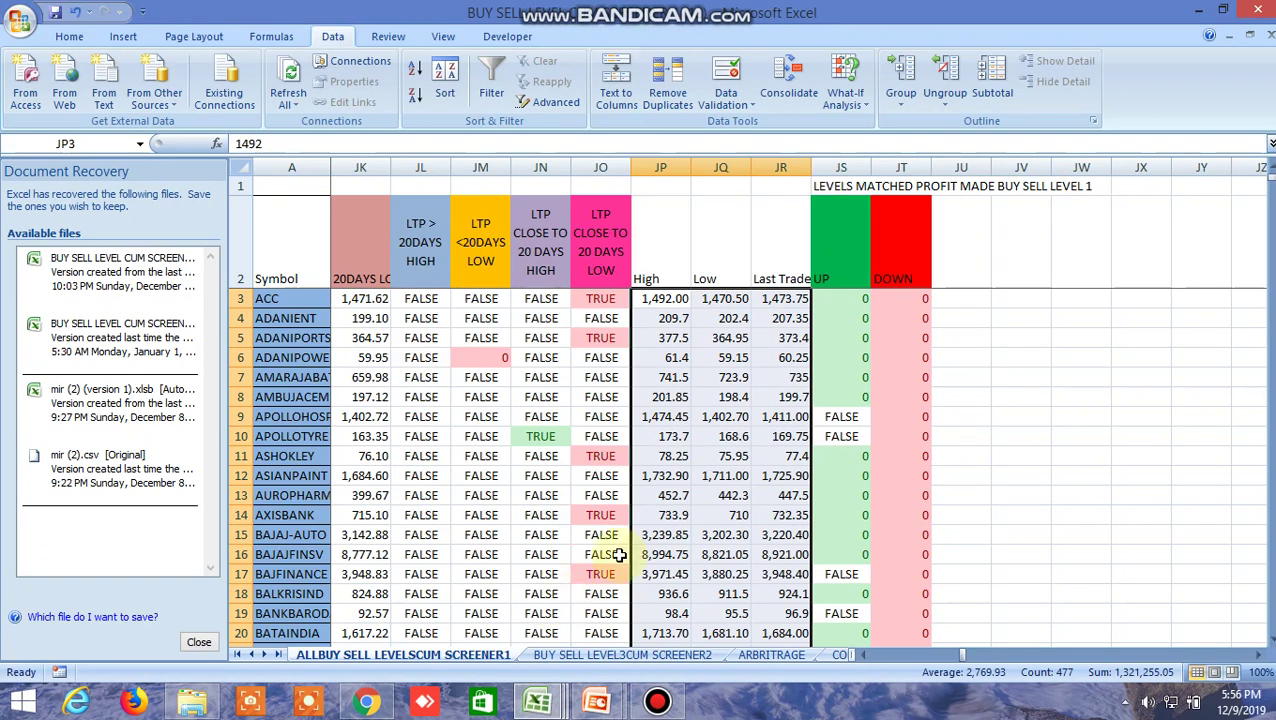
pyautogui.click(668, 299)
pyautogui.click(722, 299)
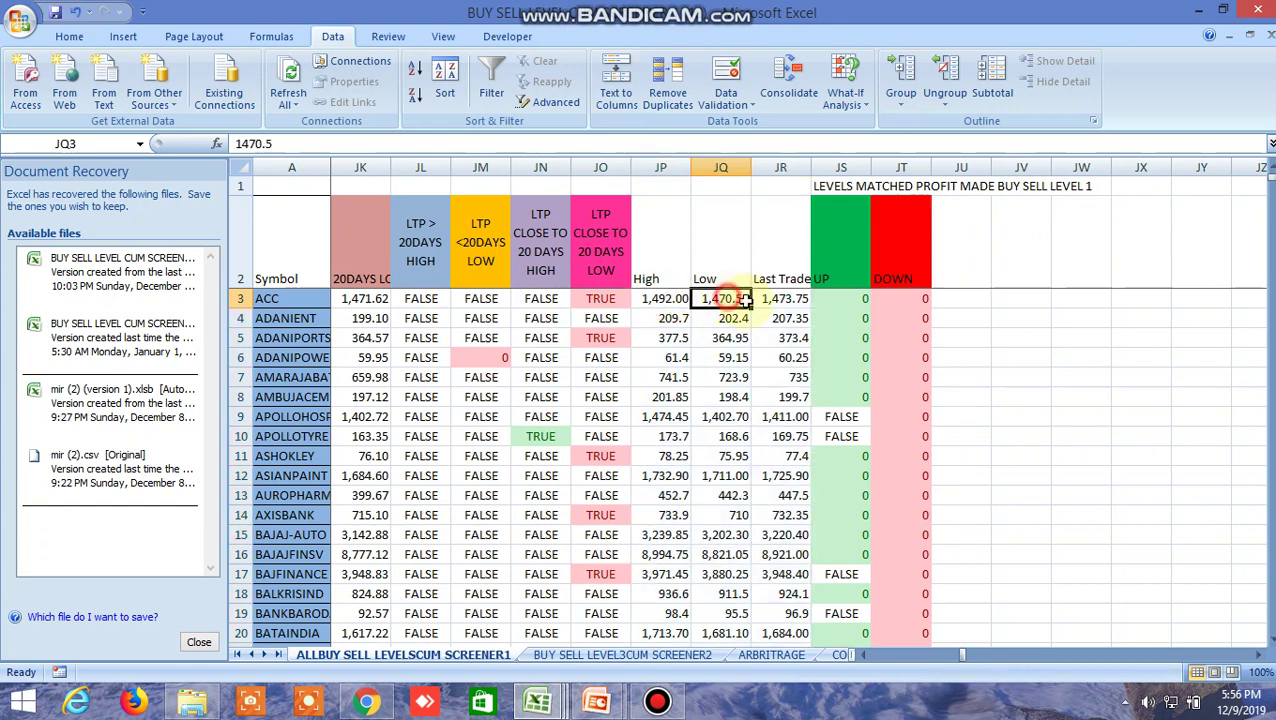
pyautogui.click(828, 298)
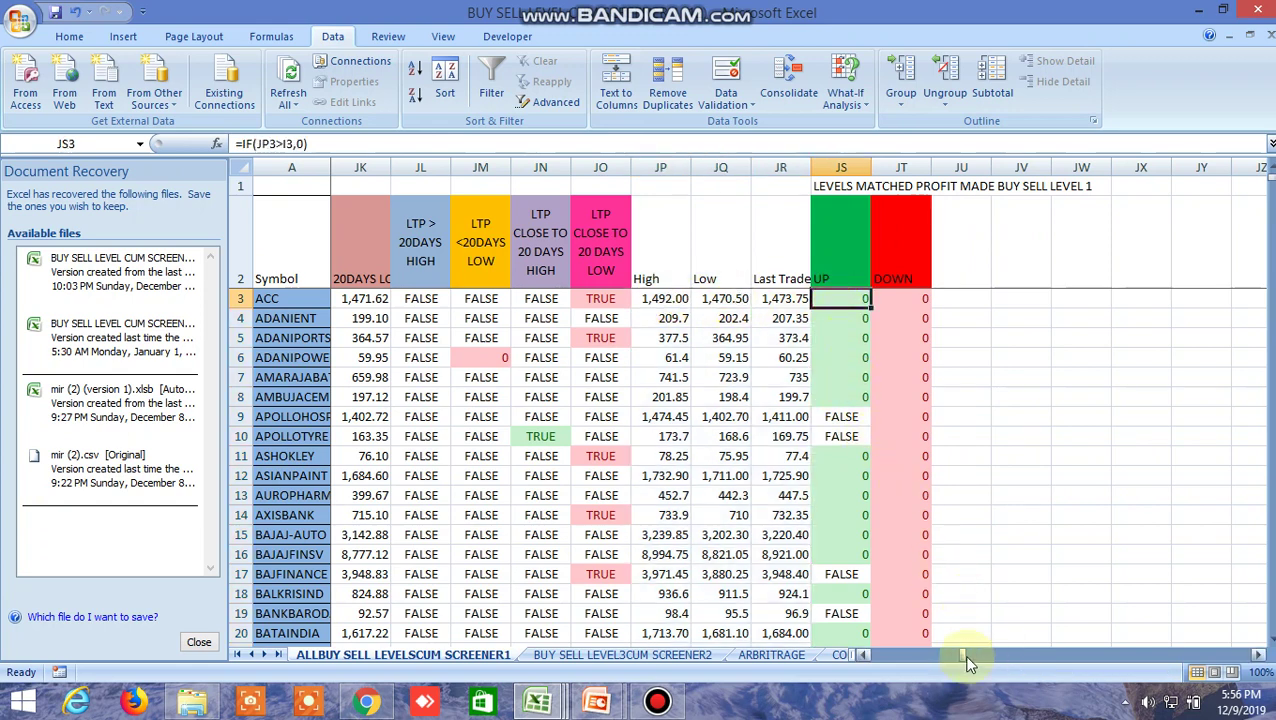
pyautogui.moveTo(957, 653); pyautogui.dragTo(868, 658)
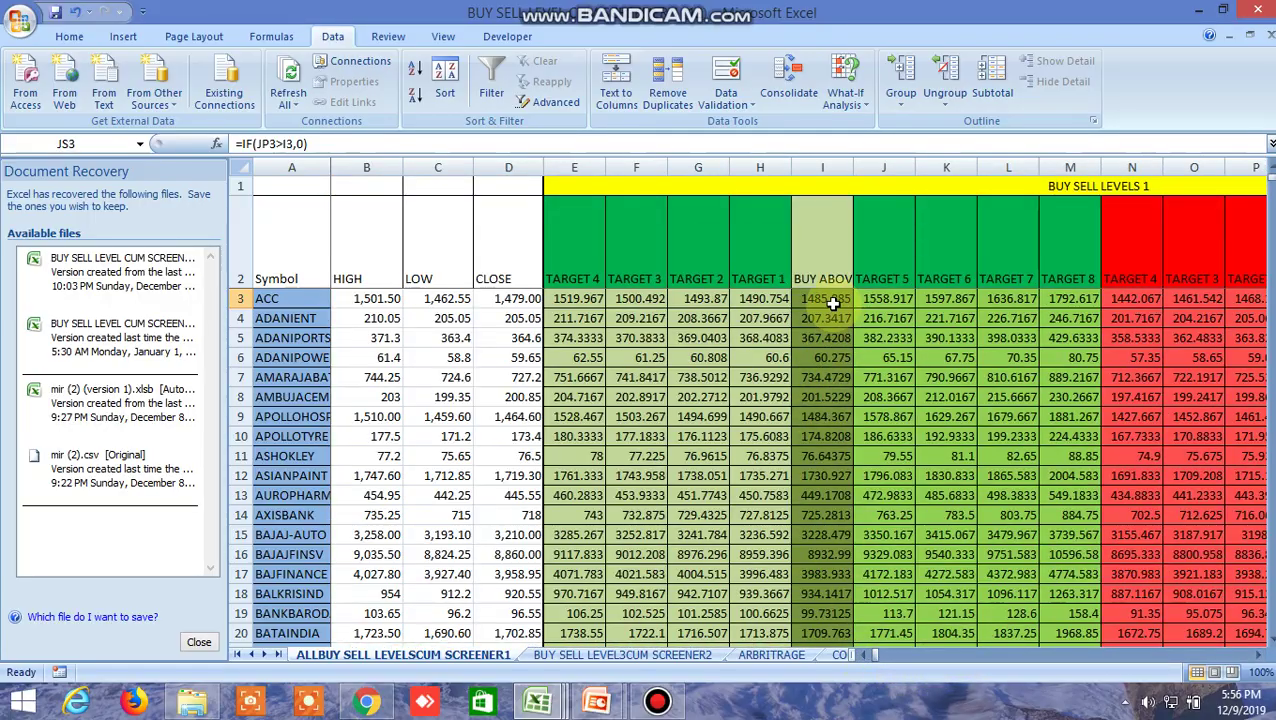
pyautogui.click(830, 300)
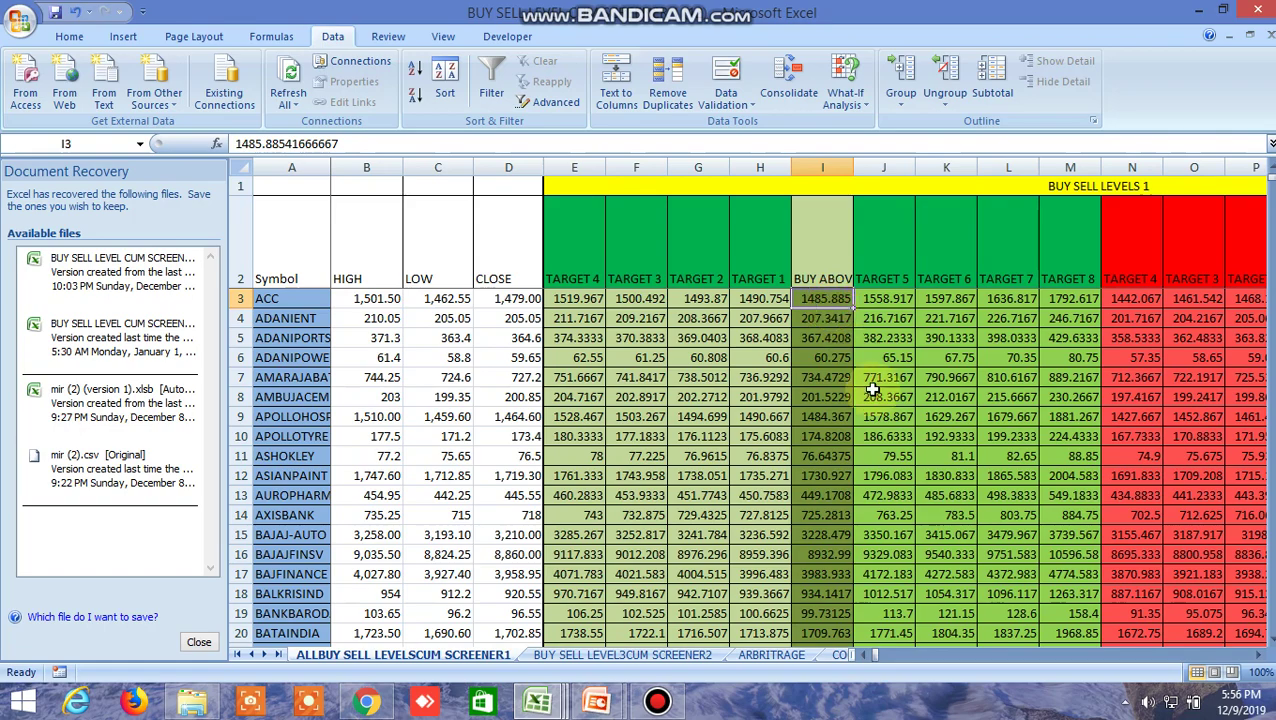
pyautogui.moveTo(876, 660); pyautogui.dragTo(962, 658)
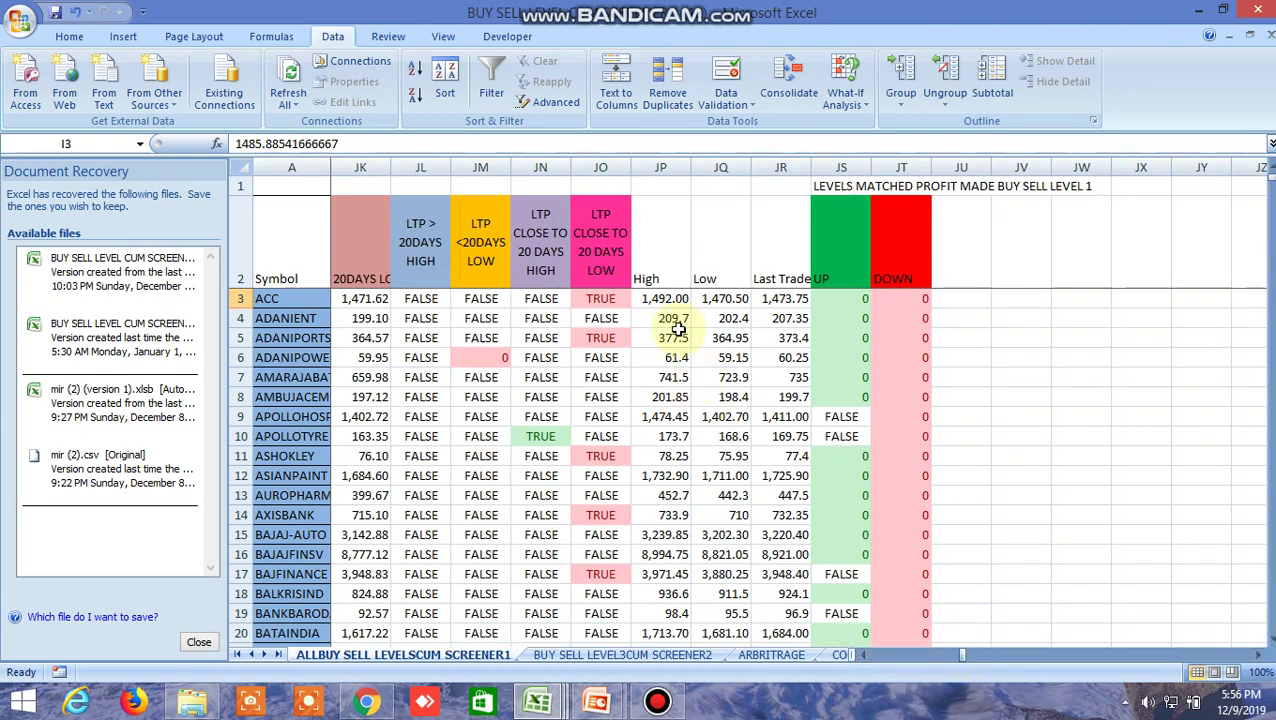
pyautogui.click(663, 298)
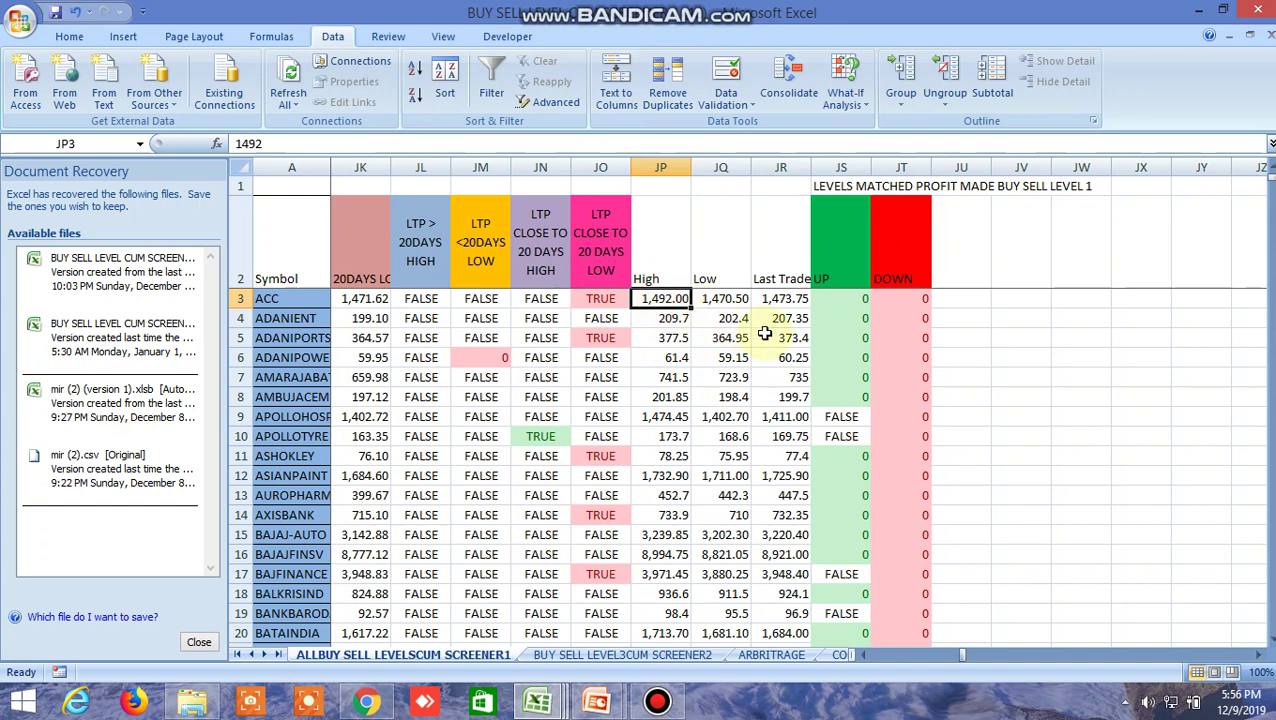
# Scroll to row 23 and check BHARATFORG's UP formula, high 454.8 and low 438.8
pyautogui.moveTo(366, 706)
pyautogui.scroll(-1, 778, 335)
pyautogui.scroll(-4, 783, 378)
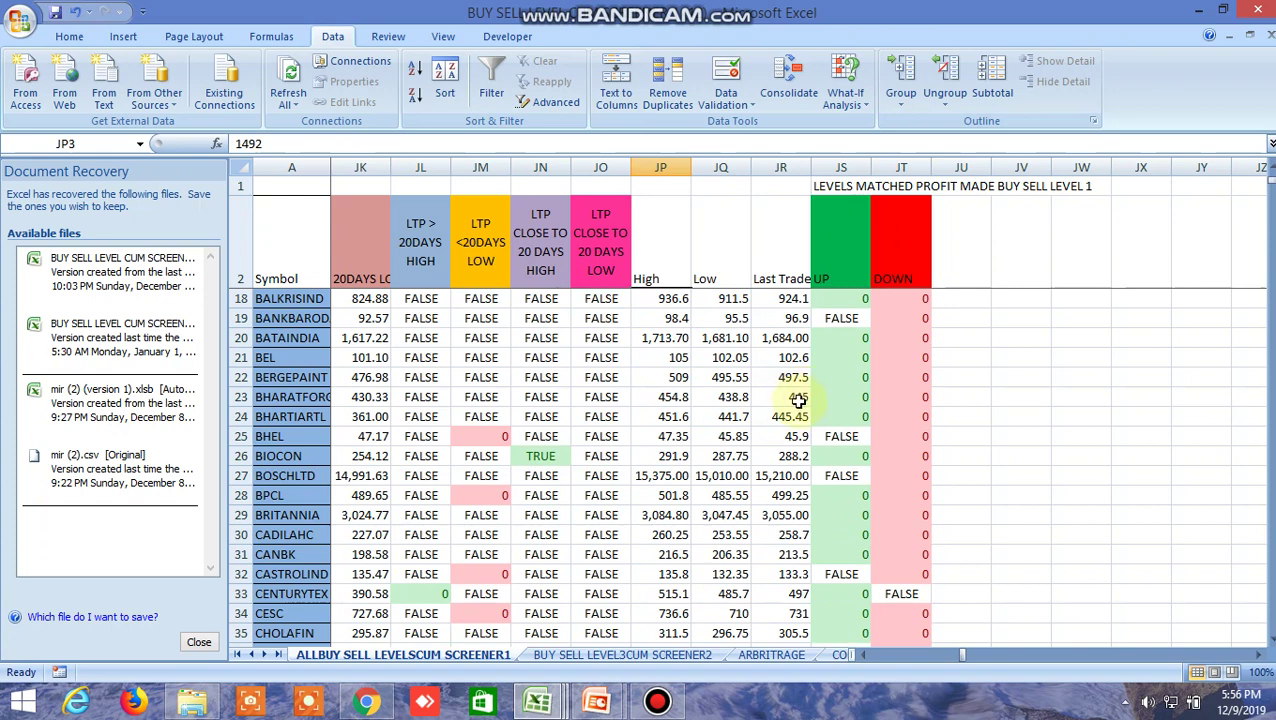
pyautogui.click(843, 398)
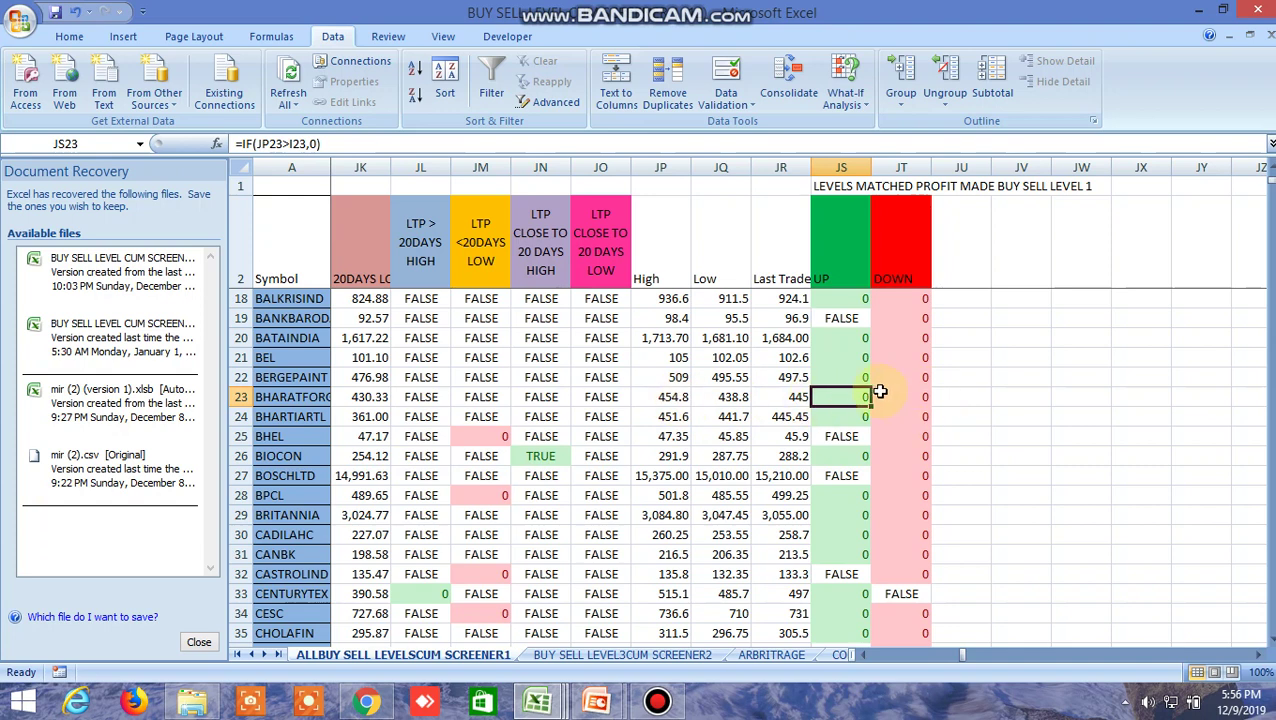
pyautogui.click(679, 398)
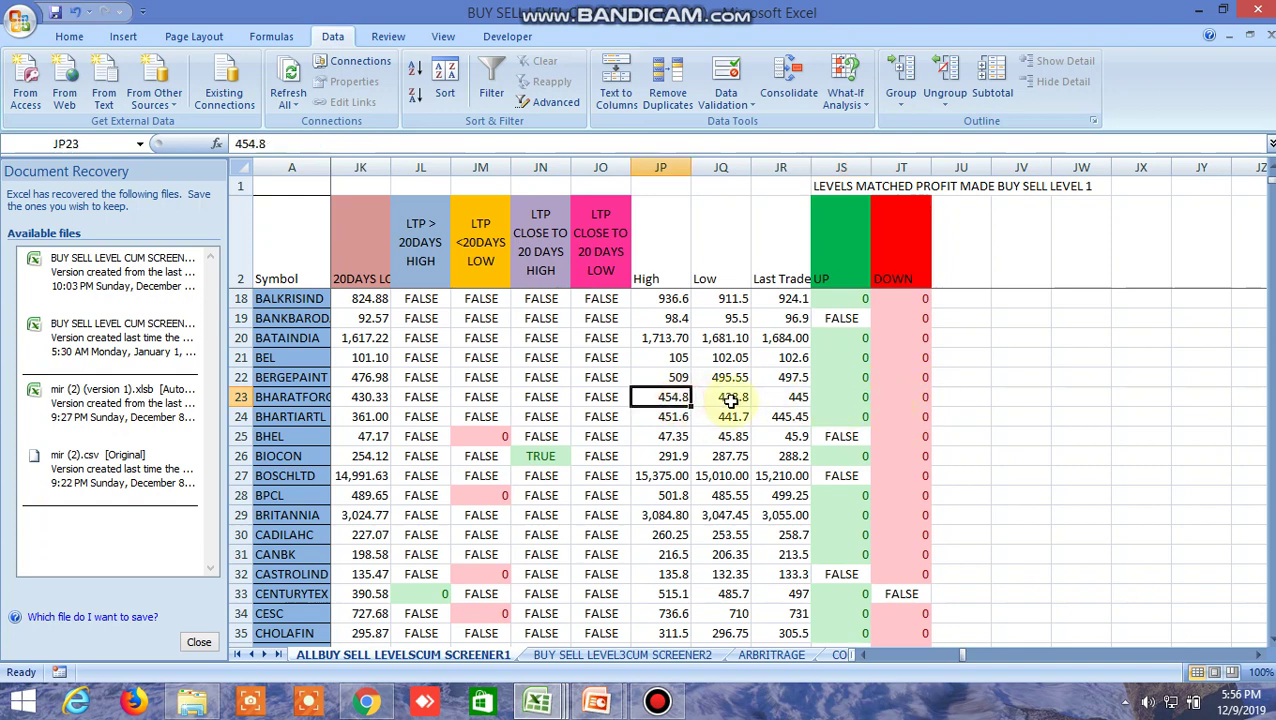
pyautogui.click(733, 398)
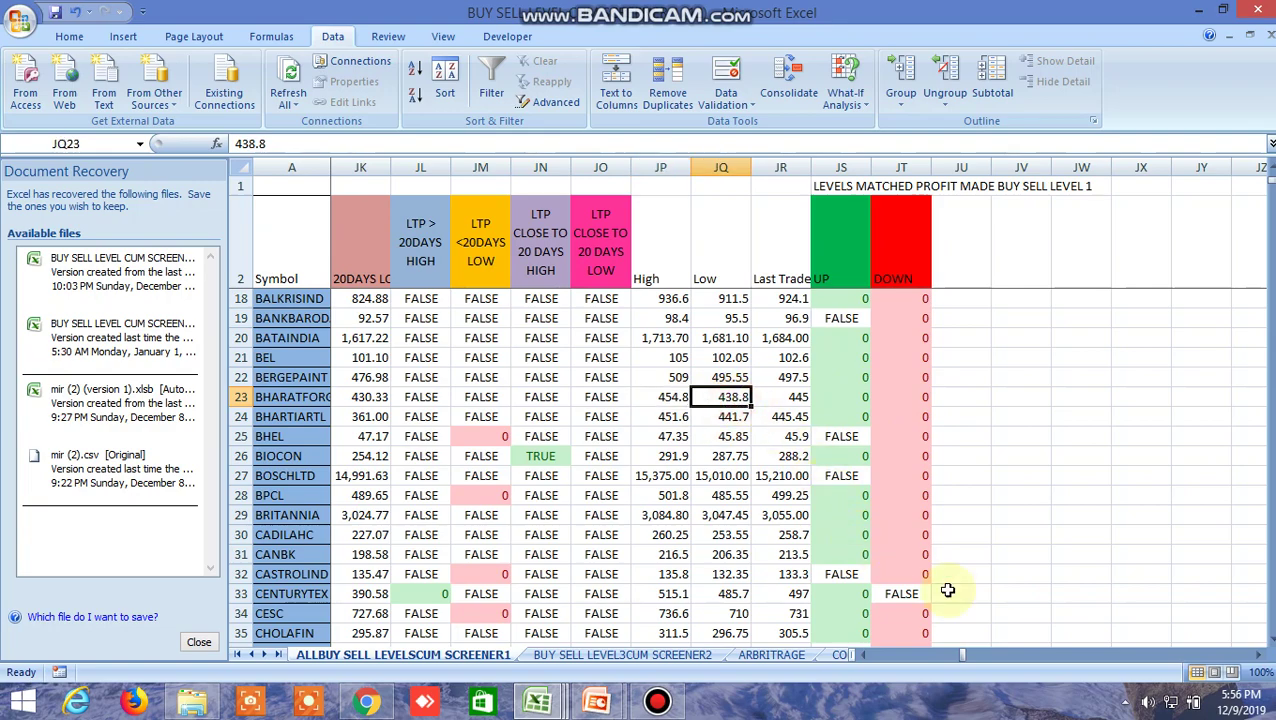
pyautogui.moveTo(958, 657); pyautogui.dragTo(895, 672)
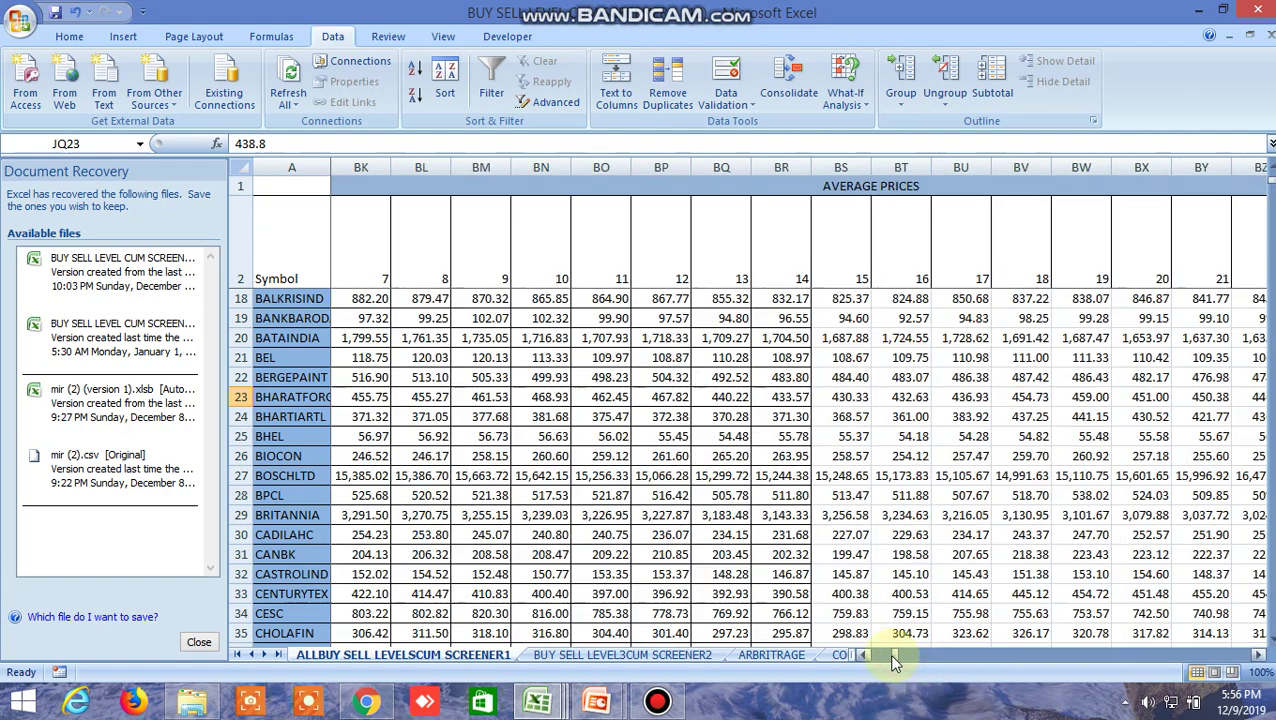
# Check BHARATFORG's buy-above level in I23 and sell-side TARGET 2 in P23, then return to Kite
pyautogui.moveTo(890, 668); pyautogui.dragTo(872, 660)
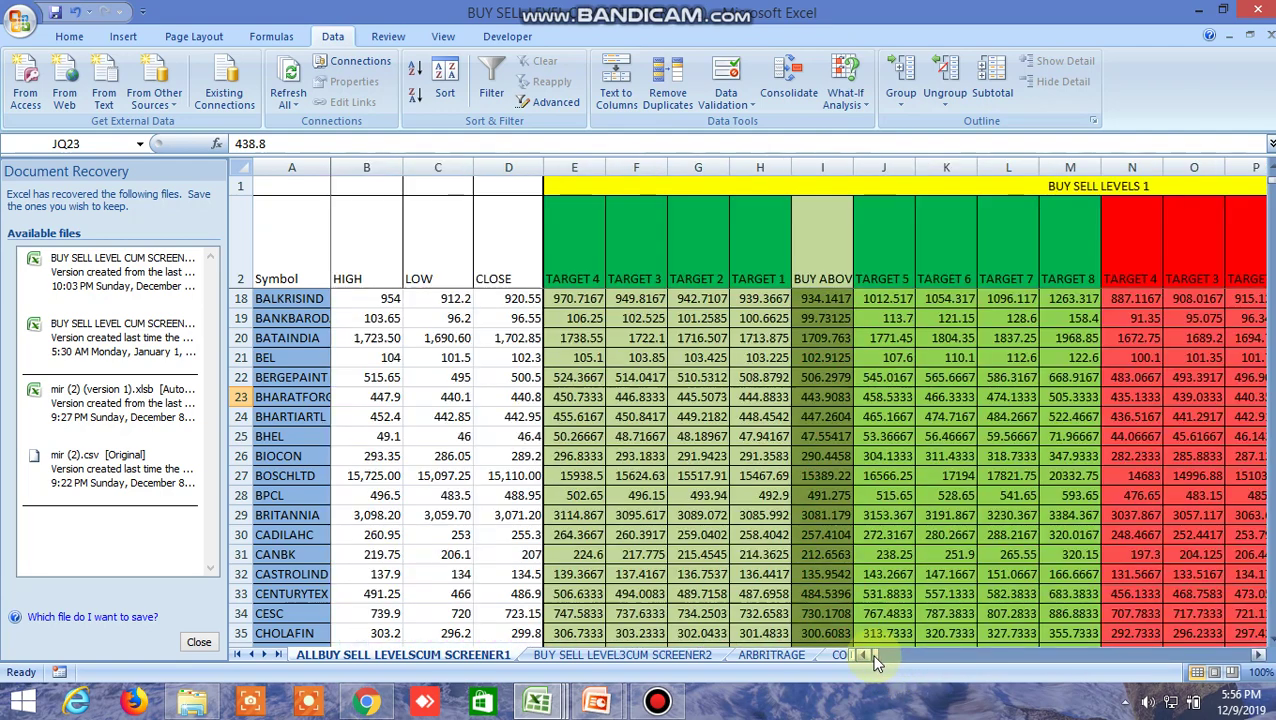
pyautogui.click(826, 397)
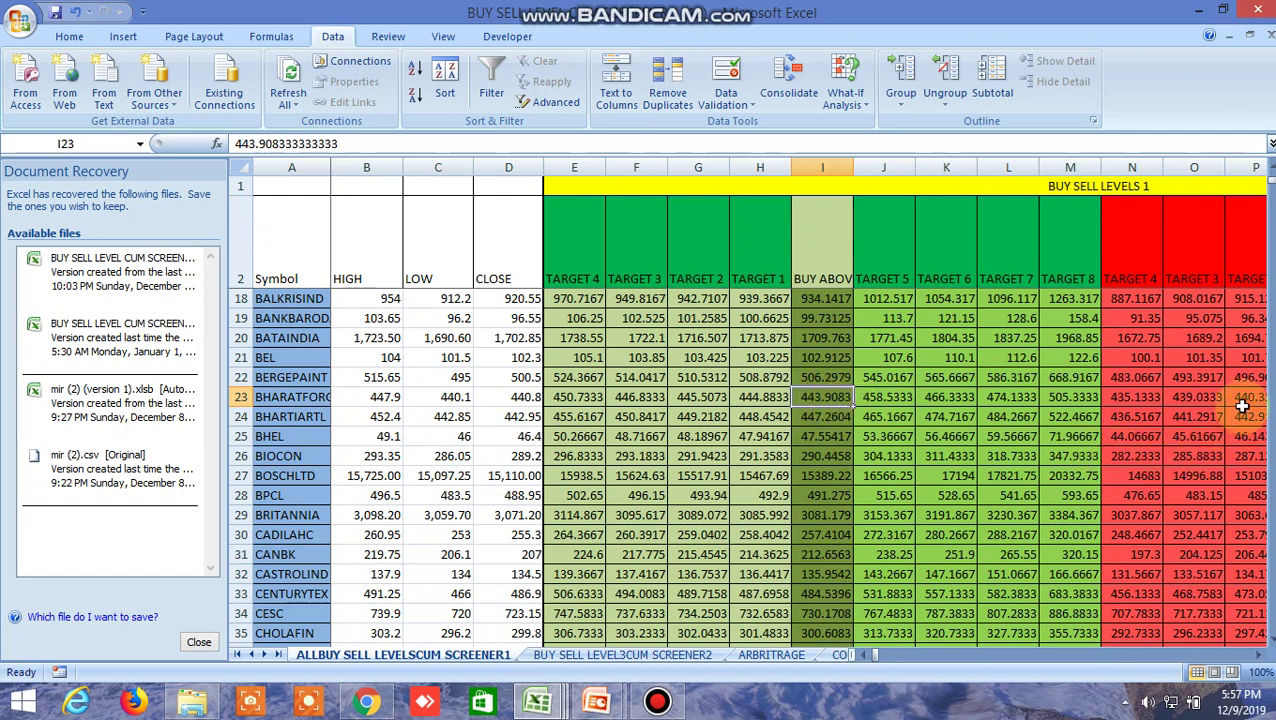
pyautogui.click(1247, 399)
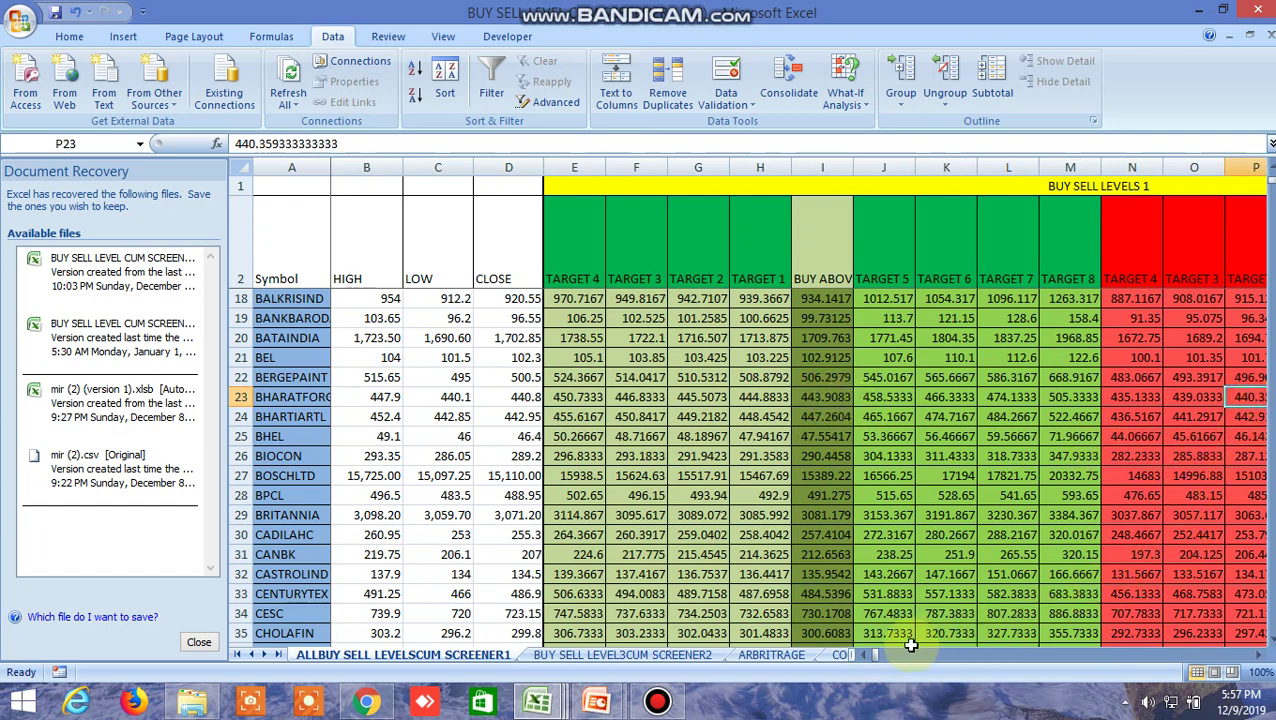
pyautogui.moveTo(876, 660); pyautogui.dragTo(876, 660)
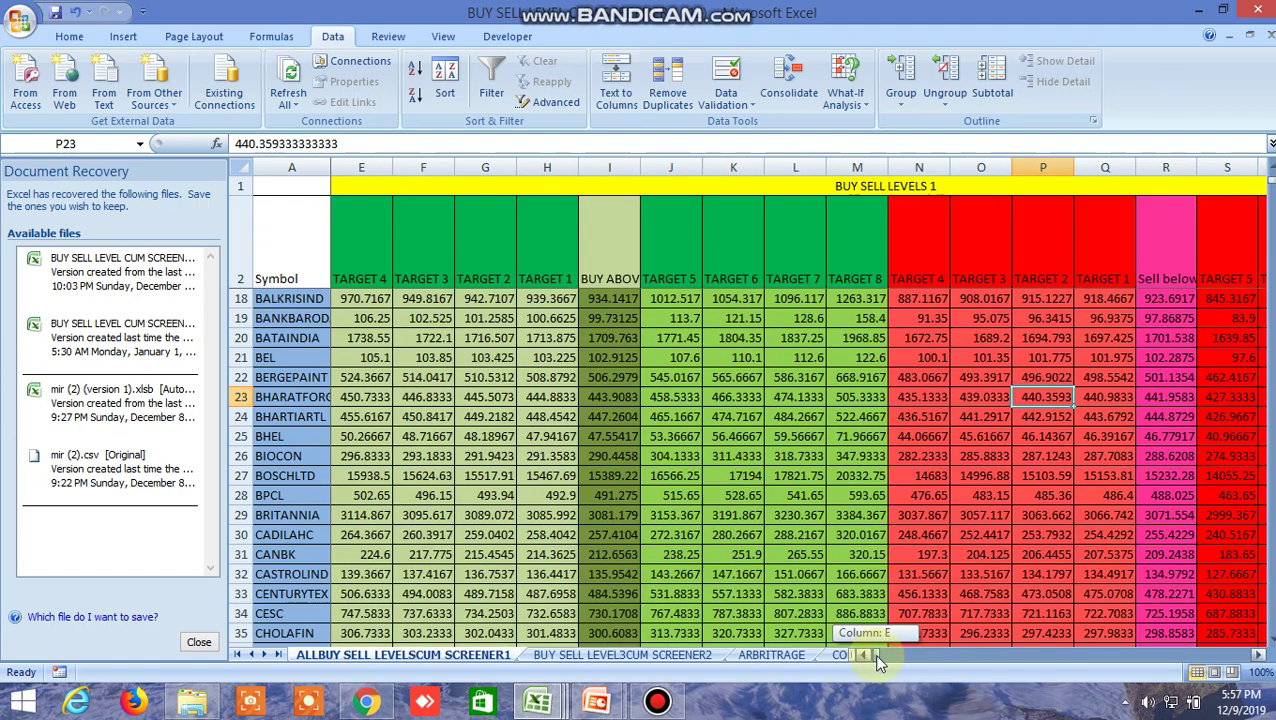
pyautogui.moveTo(876, 660); pyautogui.dragTo(874, 653)
pyautogui.click(360, 701)
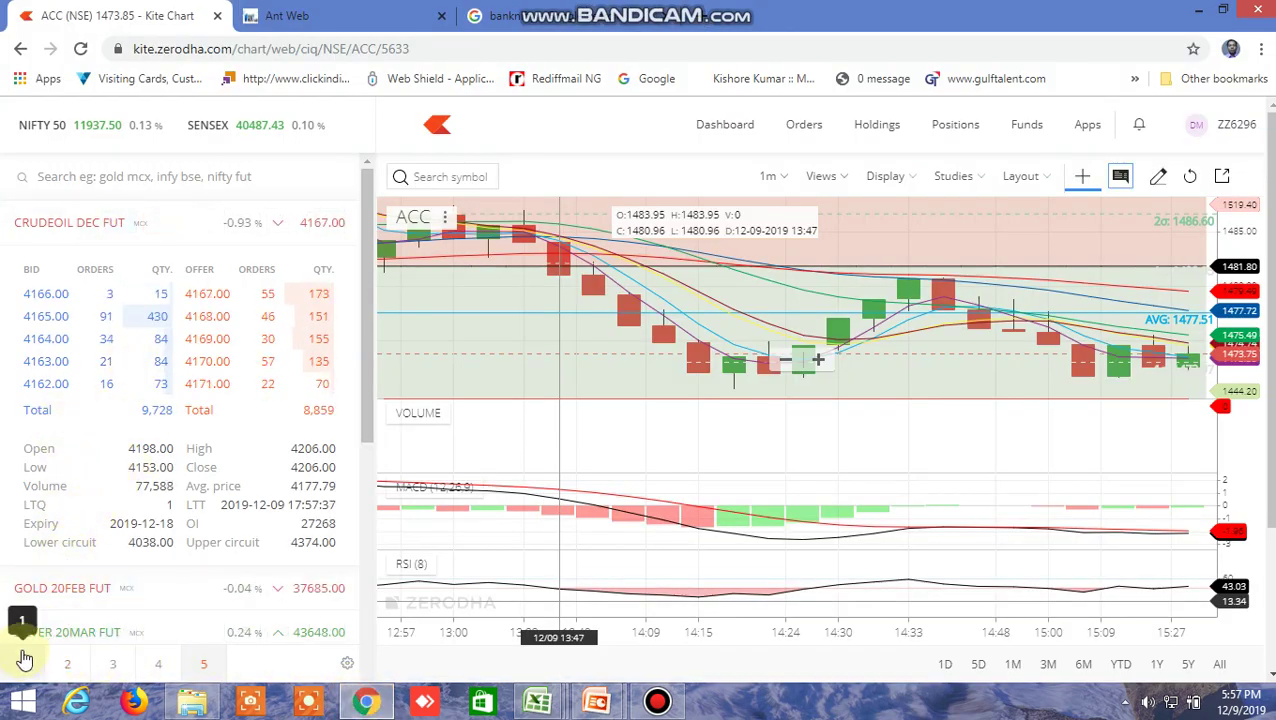
# Add BHARATFORG NSE to watchlist page 1 and view its market depth showing high 454.80, low 438.80
pyautogui.click(28, 666)
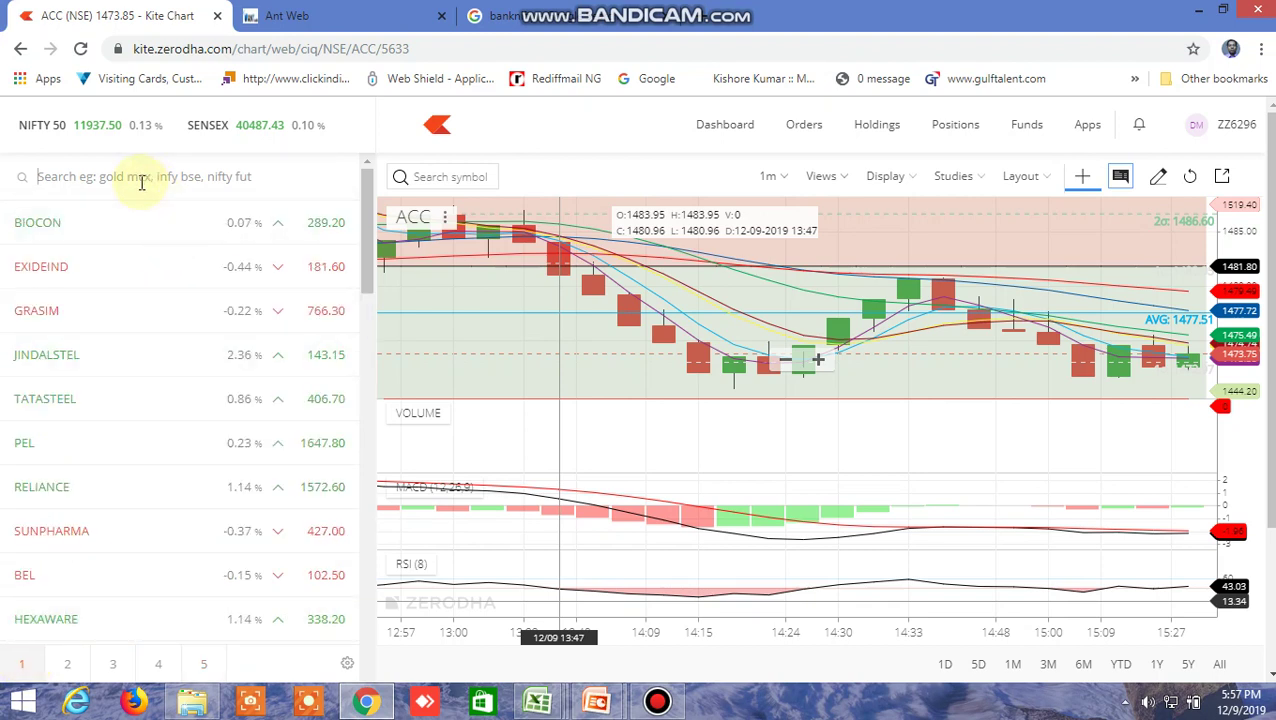
pyautogui.write('bharat')
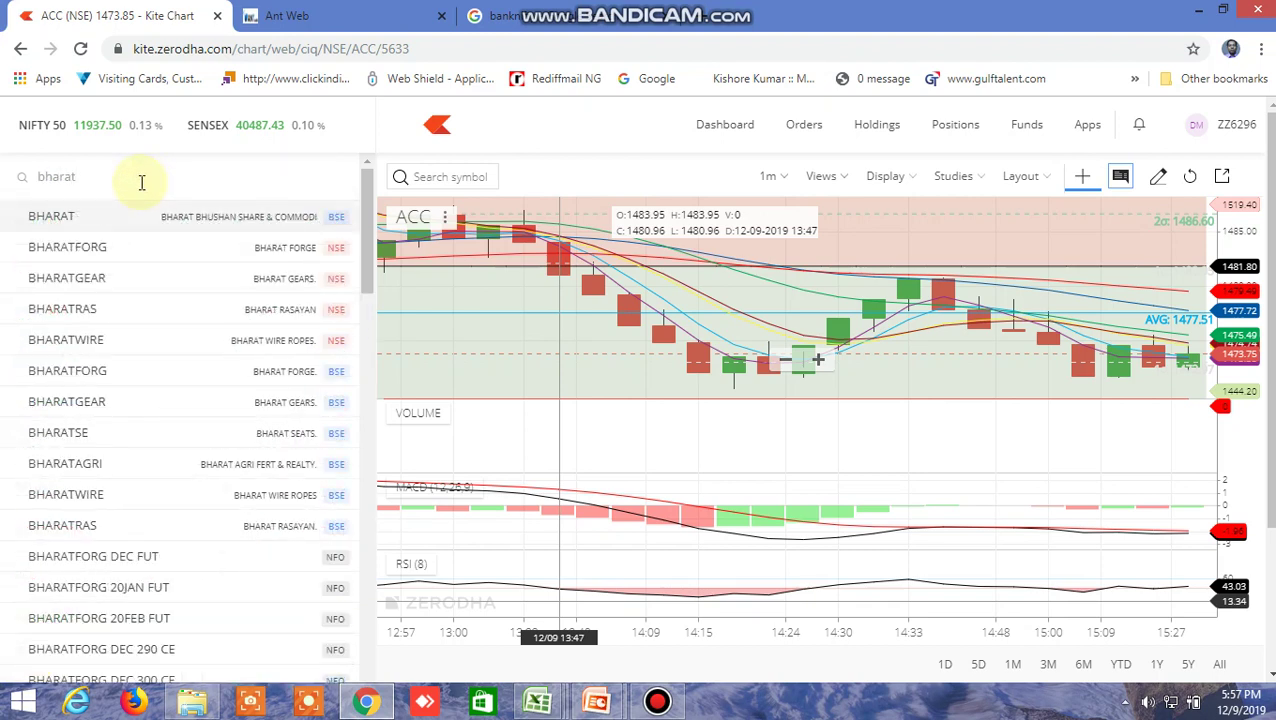
pyautogui.click(105, 249)
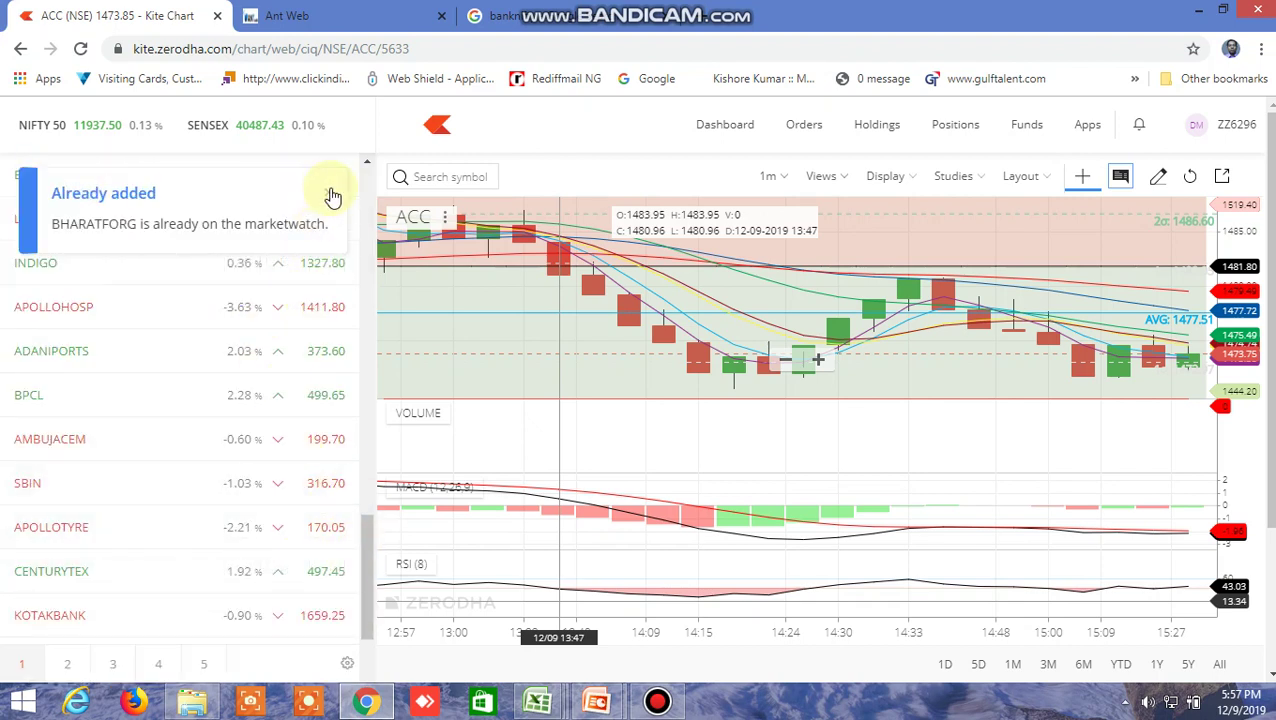
pyautogui.moveTo(285, 190)
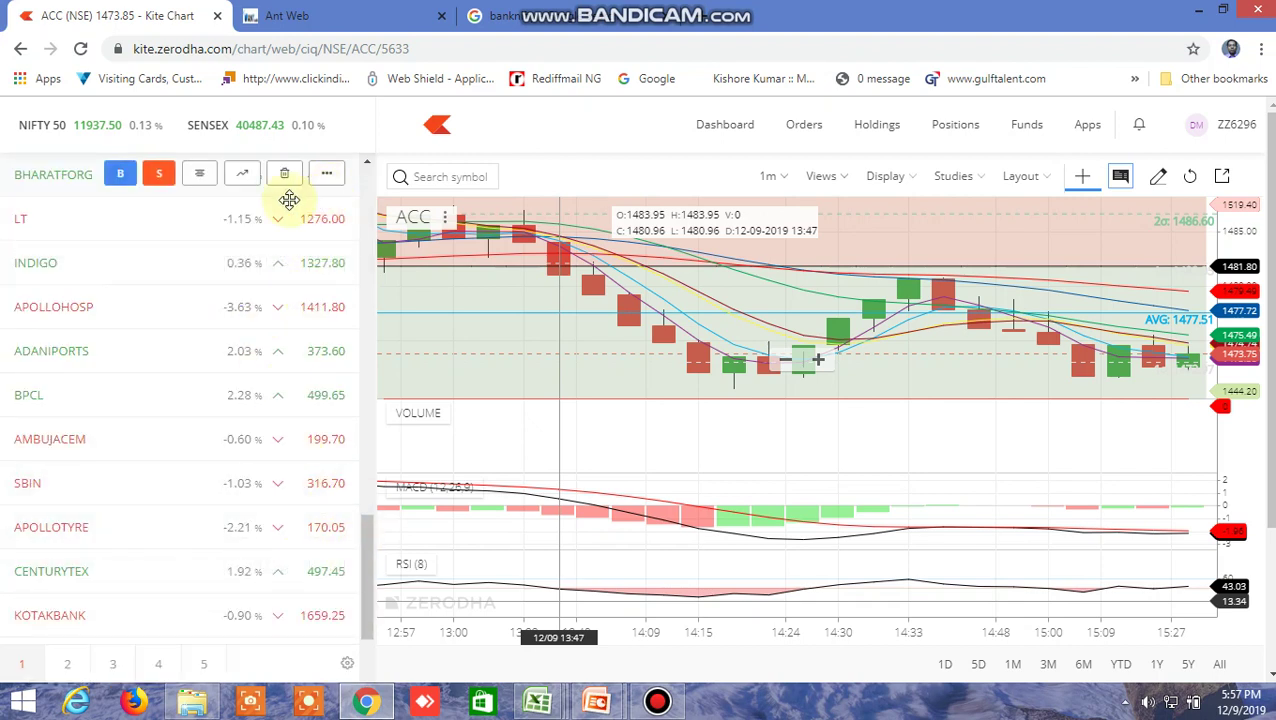
pyautogui.click(197, 174)
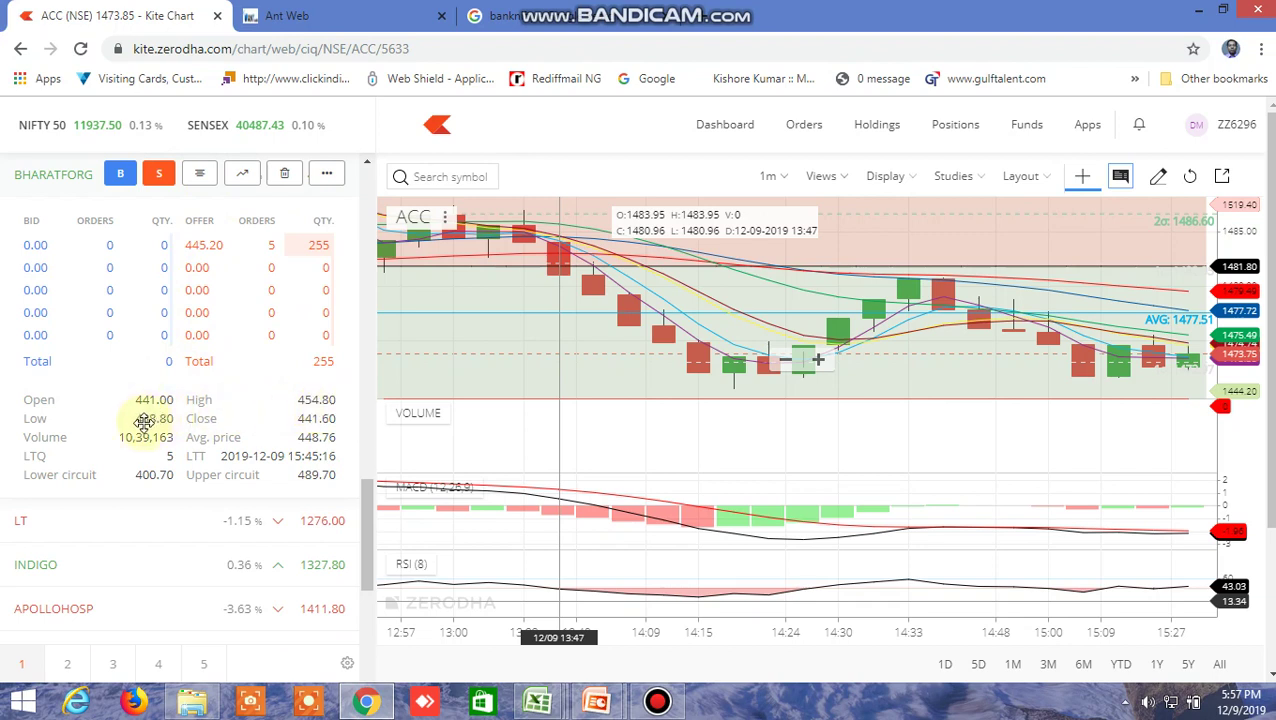
pyautogui.click(203, 180)
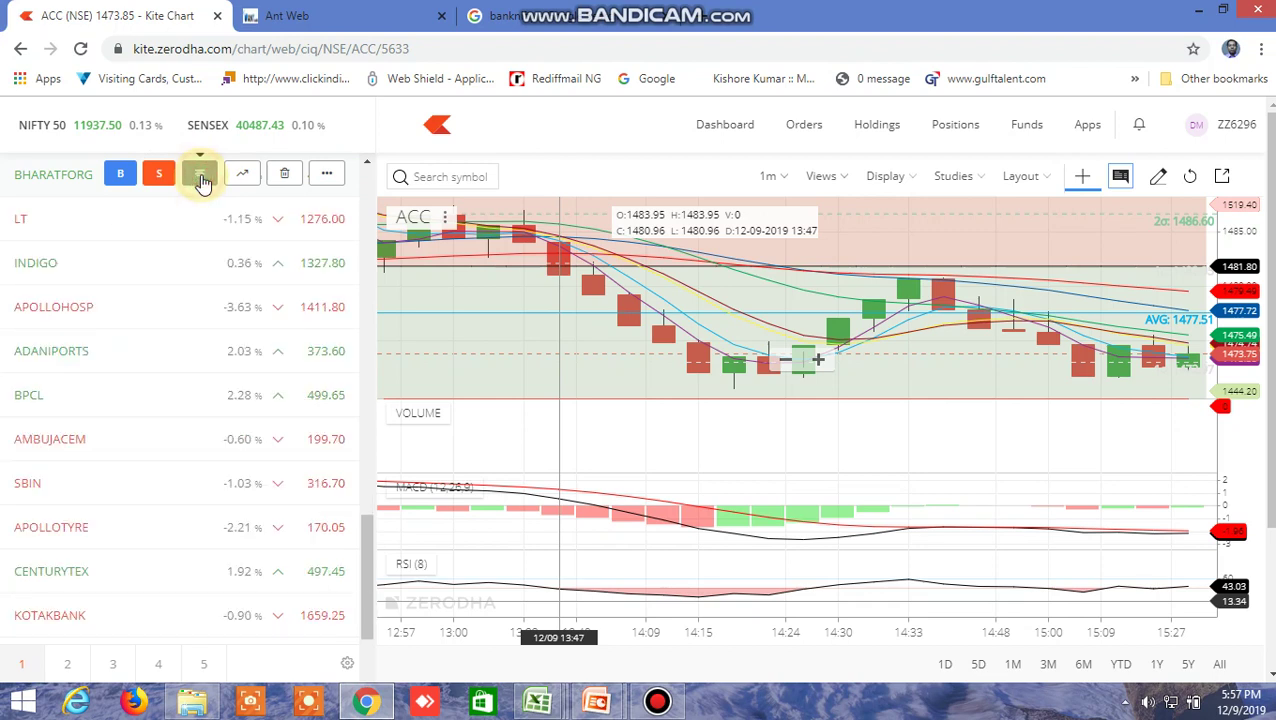
pyautogui.click(535, 705)
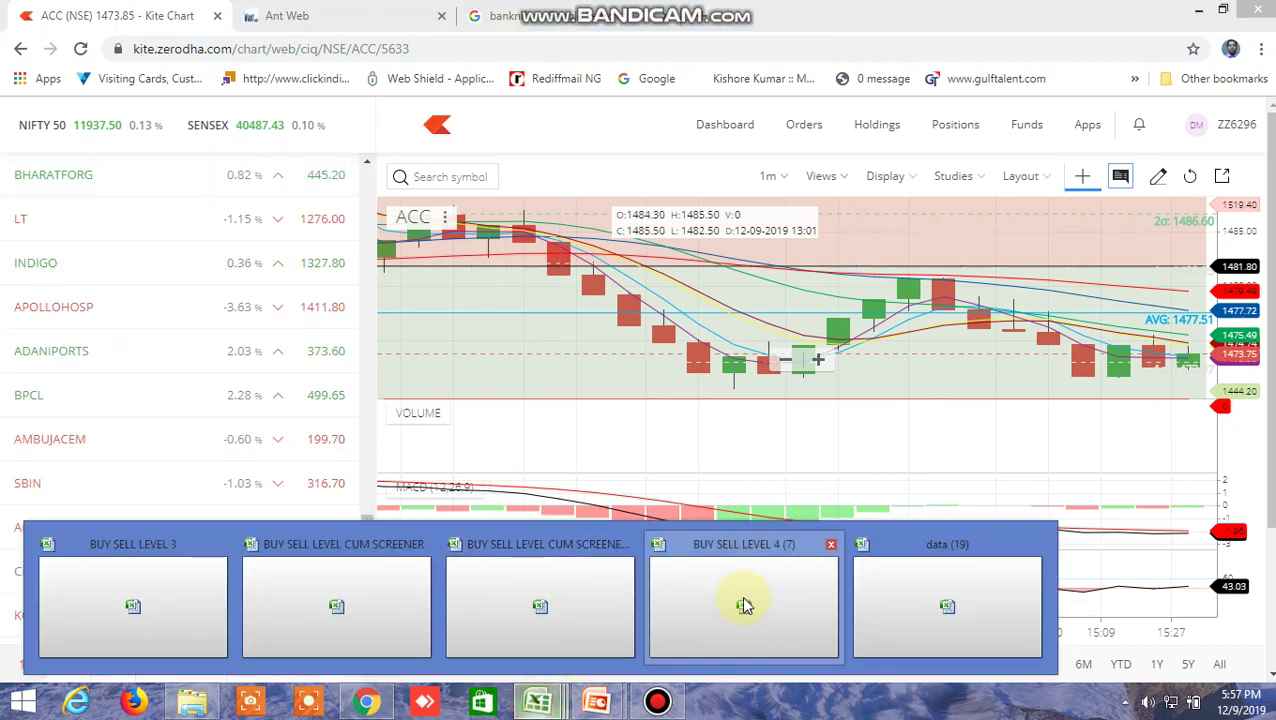
# In BUY SELL LEVEL 4, inspect BHARTIARTL's high and up/down target-check formulas in row 25
pyautogui.click(743, 601)
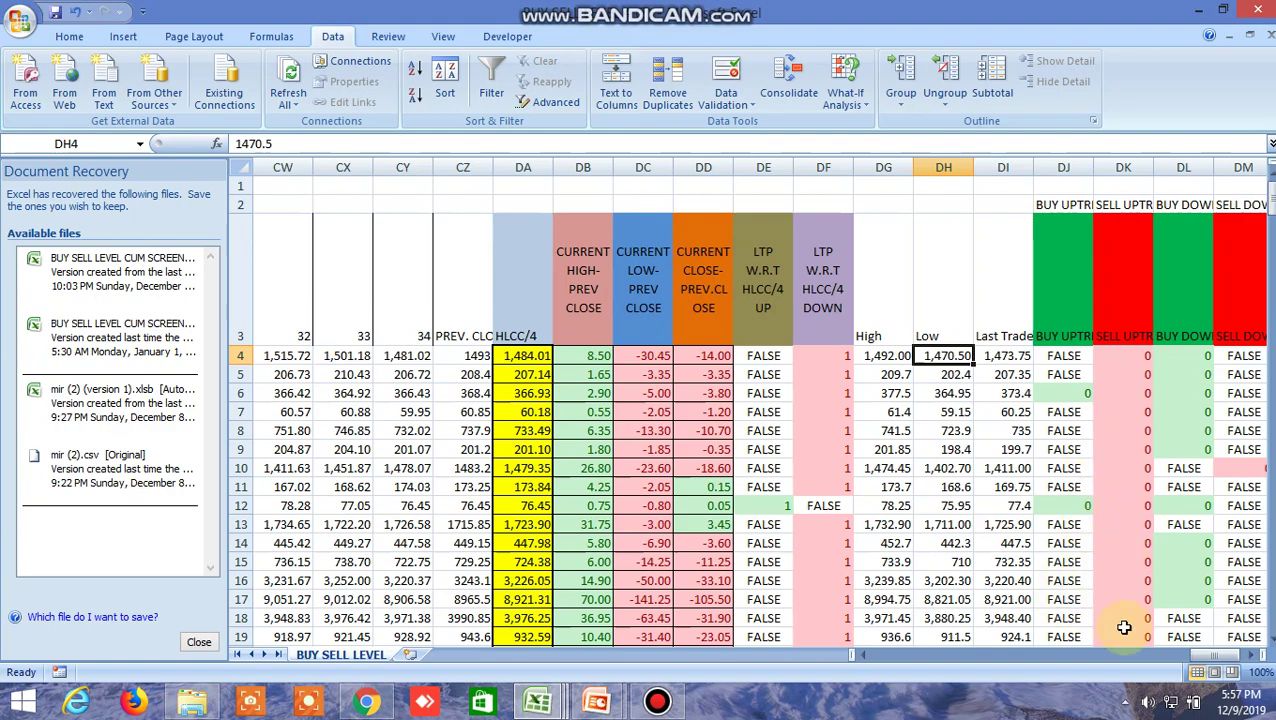
pyautogui.moveTo(1207, 655); pyautogui.dragTo(855, 660)
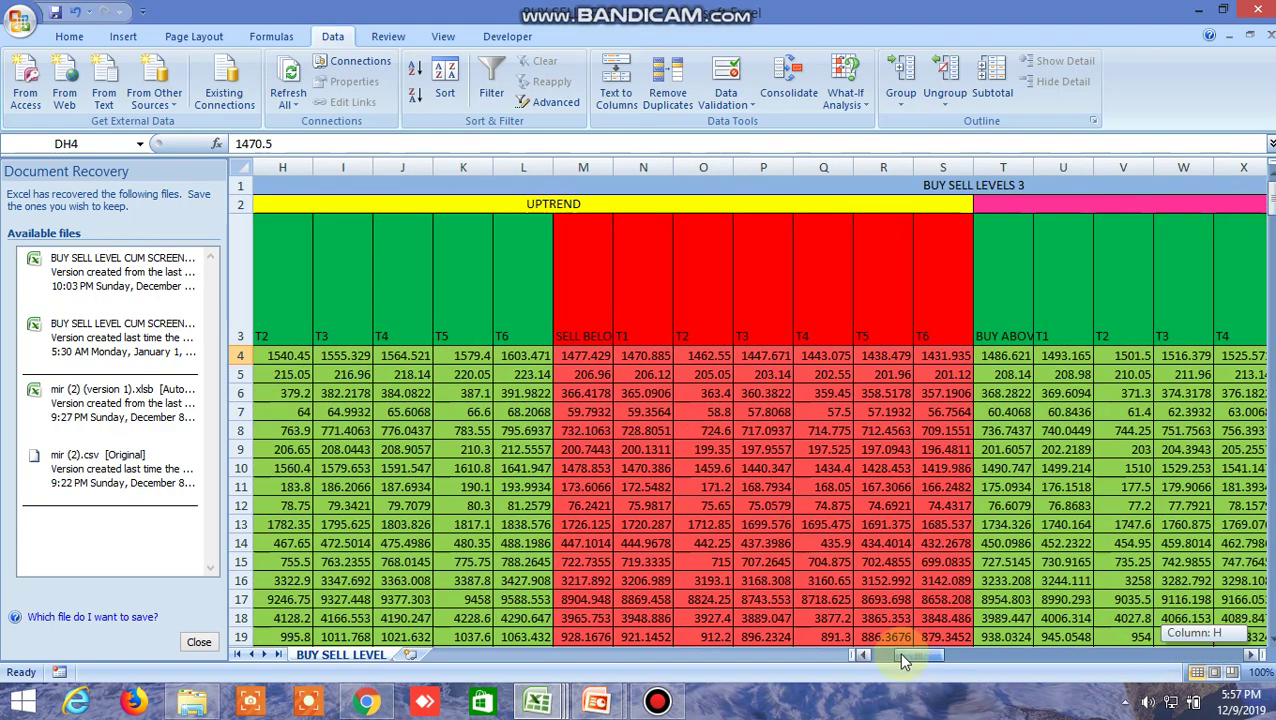
pyautogui.scroll(-4, 498, 413)
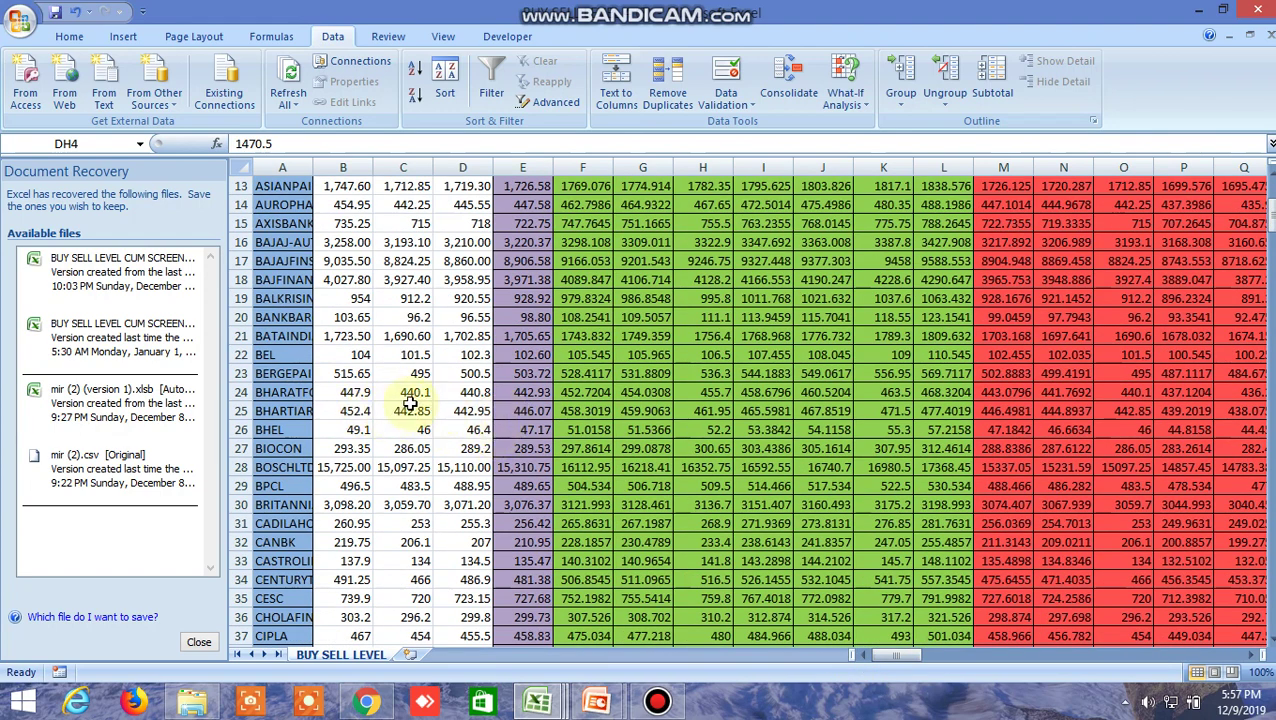
pyautogui.click(348, 411)
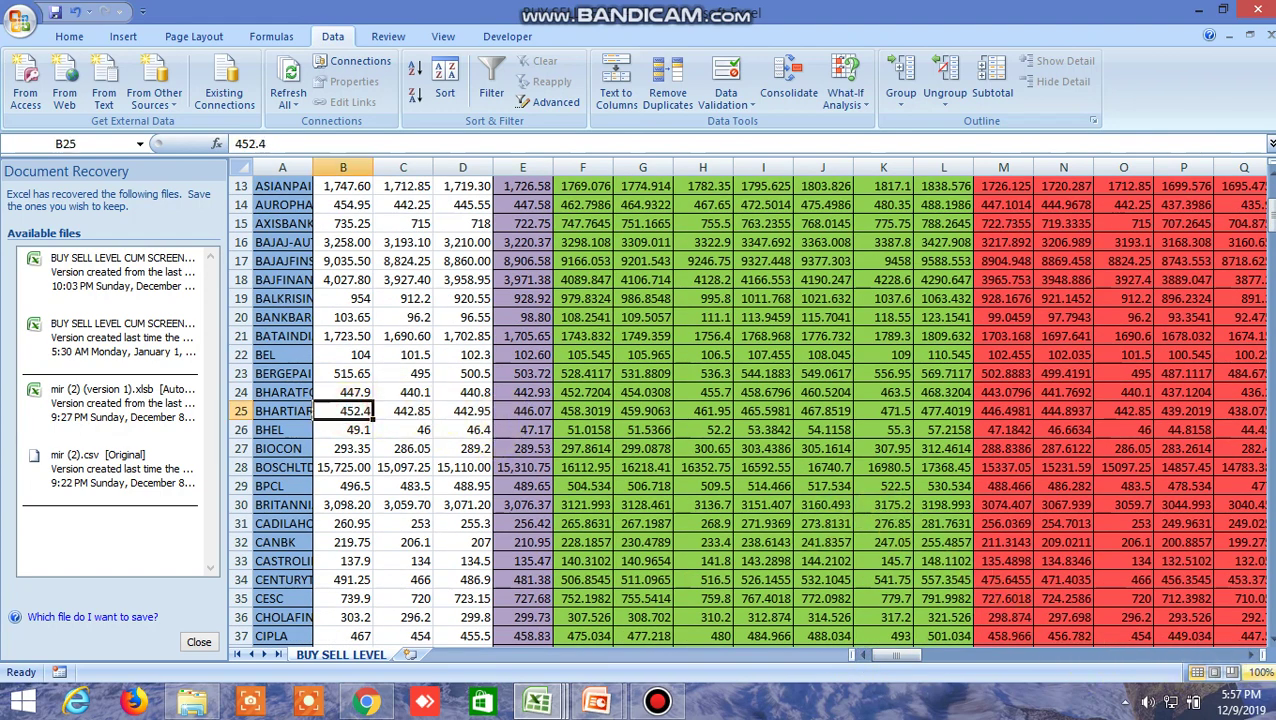
pyautogui.moveTo(897, 655)
pyautogui.mouseDown()
pyautogui.moveTo(1195, 672)
pyautogui.moveTo(1144, 645)
pyautogui.mouseUp()
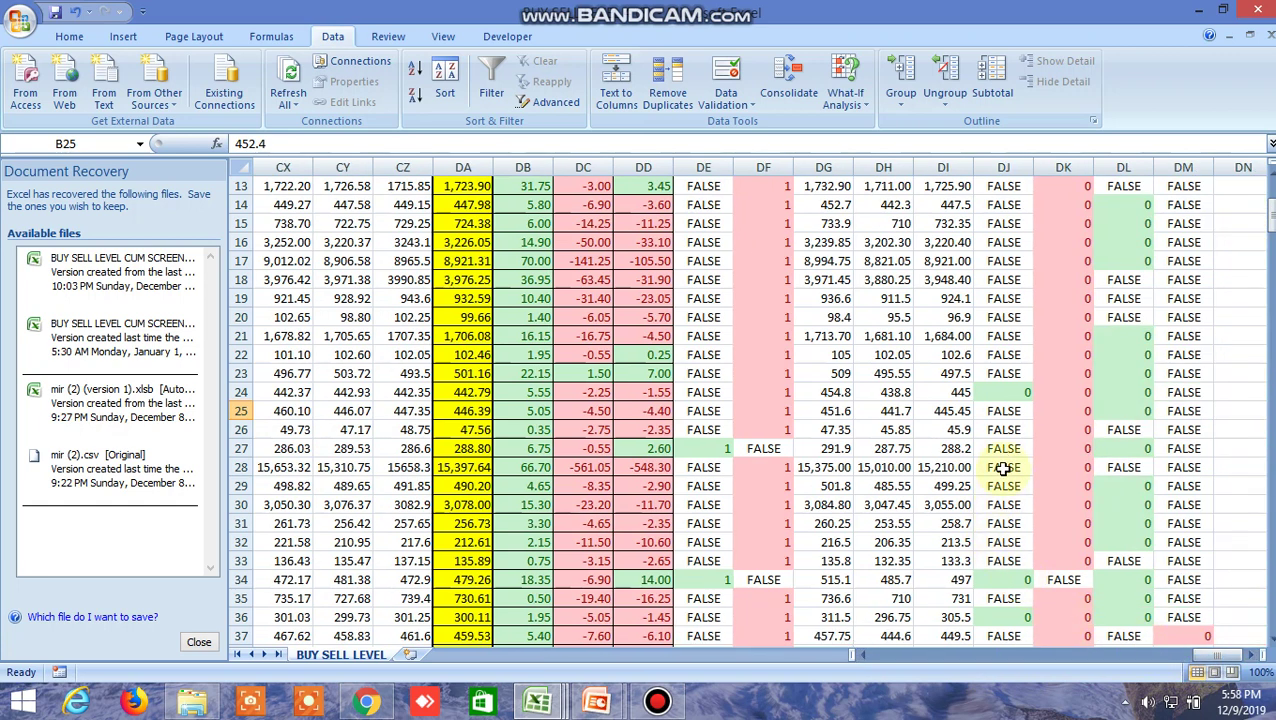
pyautogui.click(1007, 411)
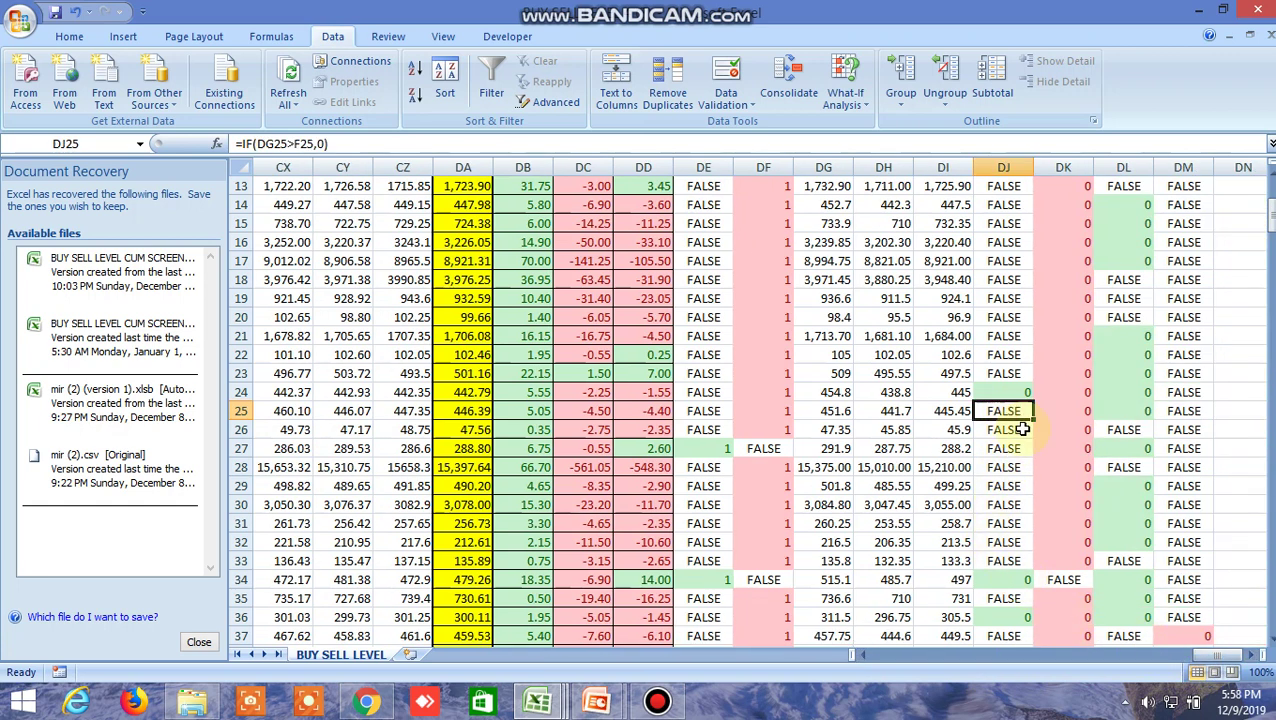
pyautogui.click(1068, 417)
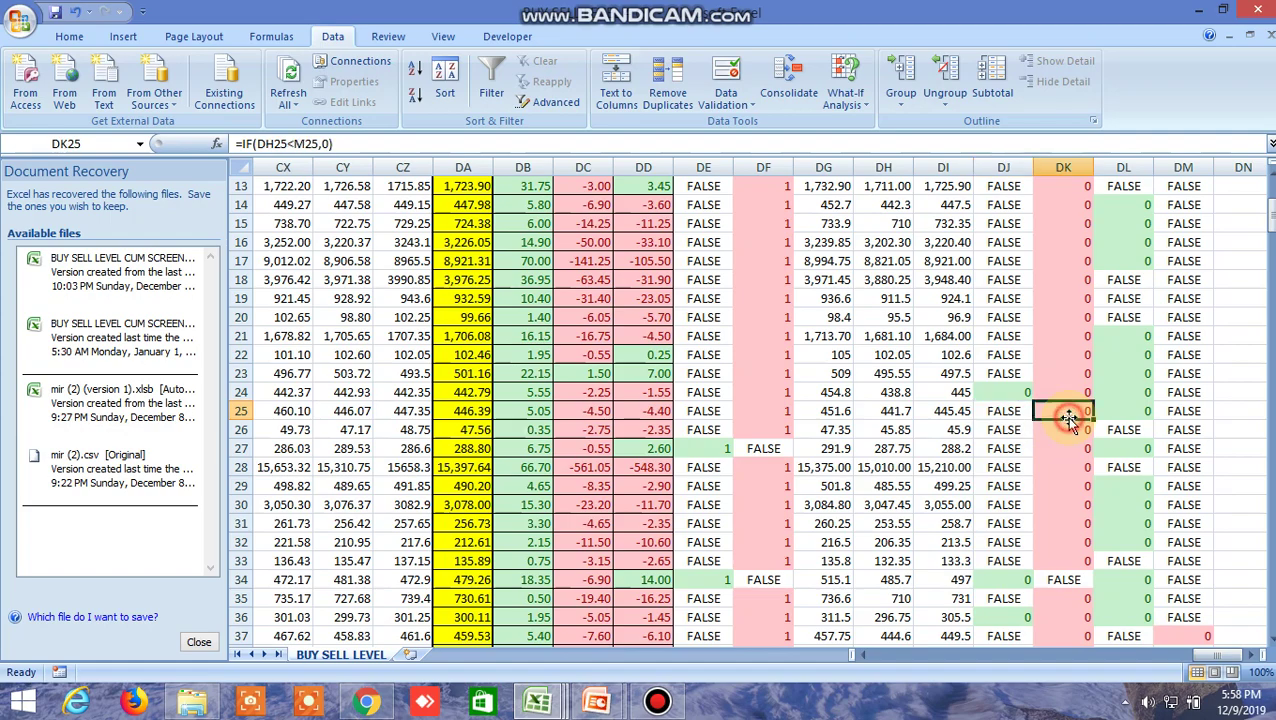
# Check the sell level in M25, then switch to the BUY SELL LEVEL CUM SCREENER workbook
pyautogui.moveTo(1213, 655); pyautogui.dragTo(855, 662)
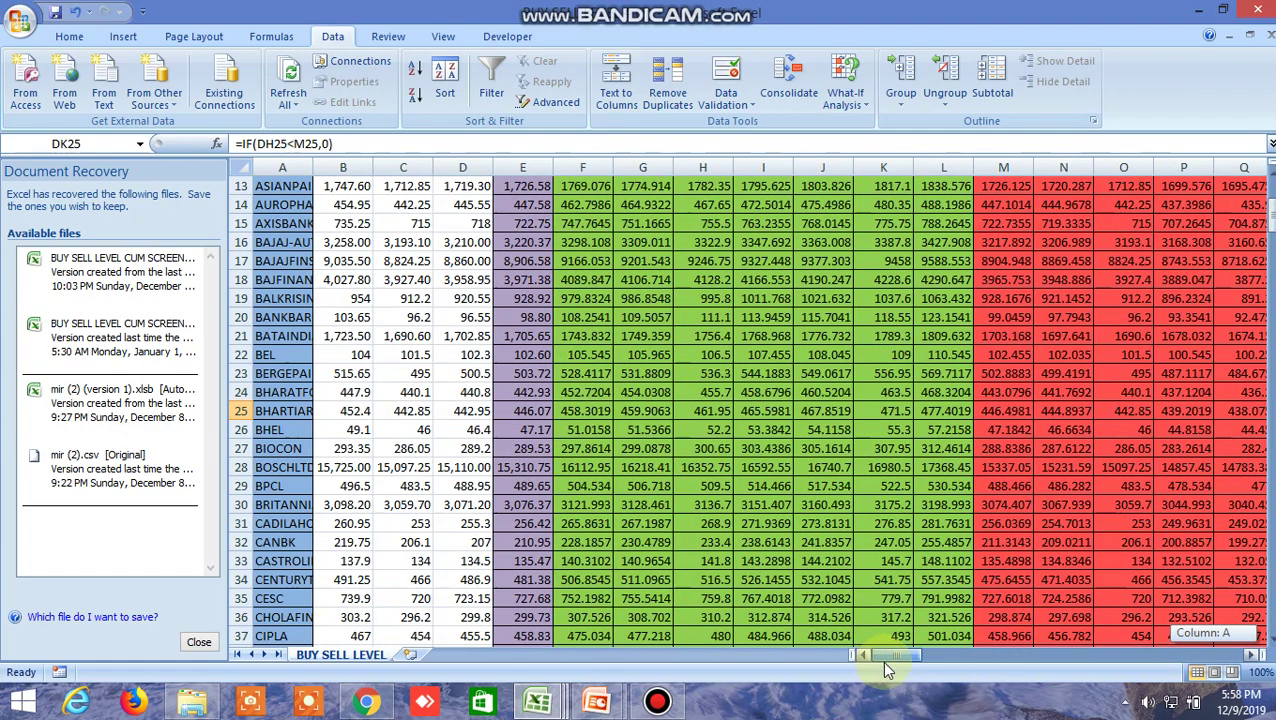
pyautogui.moveTo(855, 662); pyautogui.dragTo(881, 660)
pyautogui.click(1003, 411)
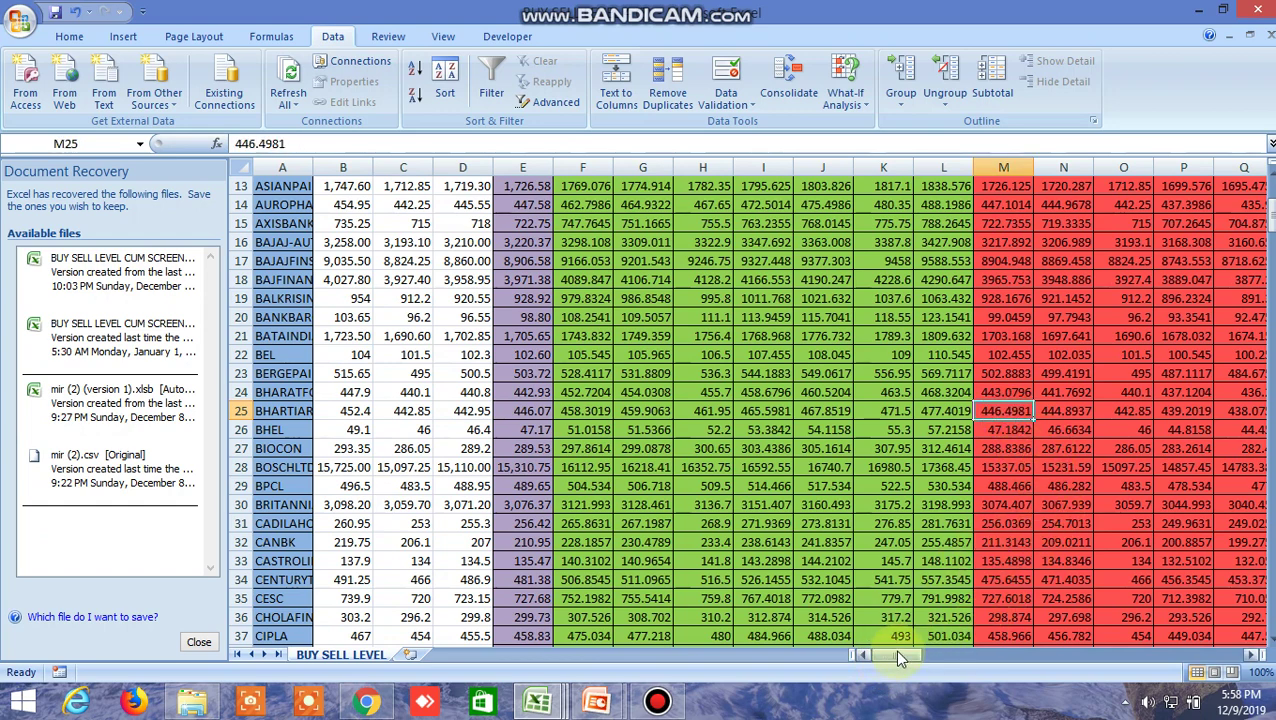
pyautogui.click(548, 704)
pyautogui.click(540, 604)
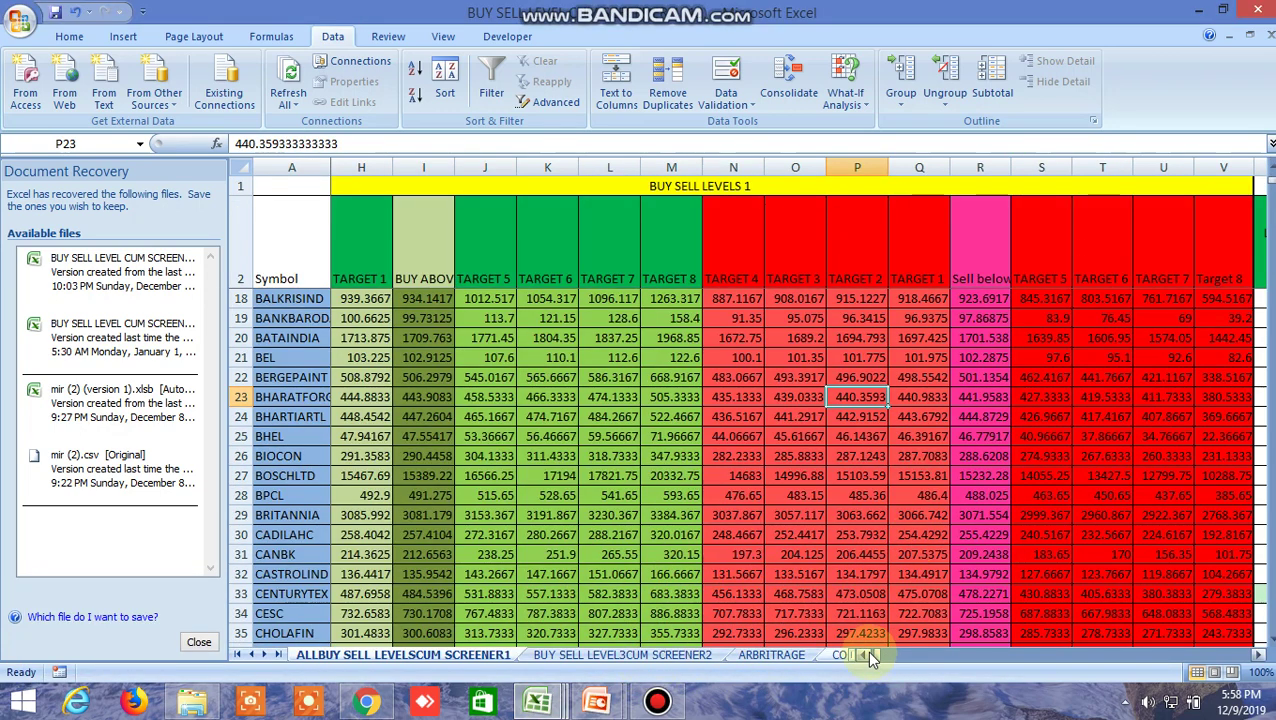
# Check DIVISLAB's high 1,822, low 1,780.05 and up-level match formula in row 43
pyautogui.moveTo(877, 657); pyautogui.dragTo(960, 677)
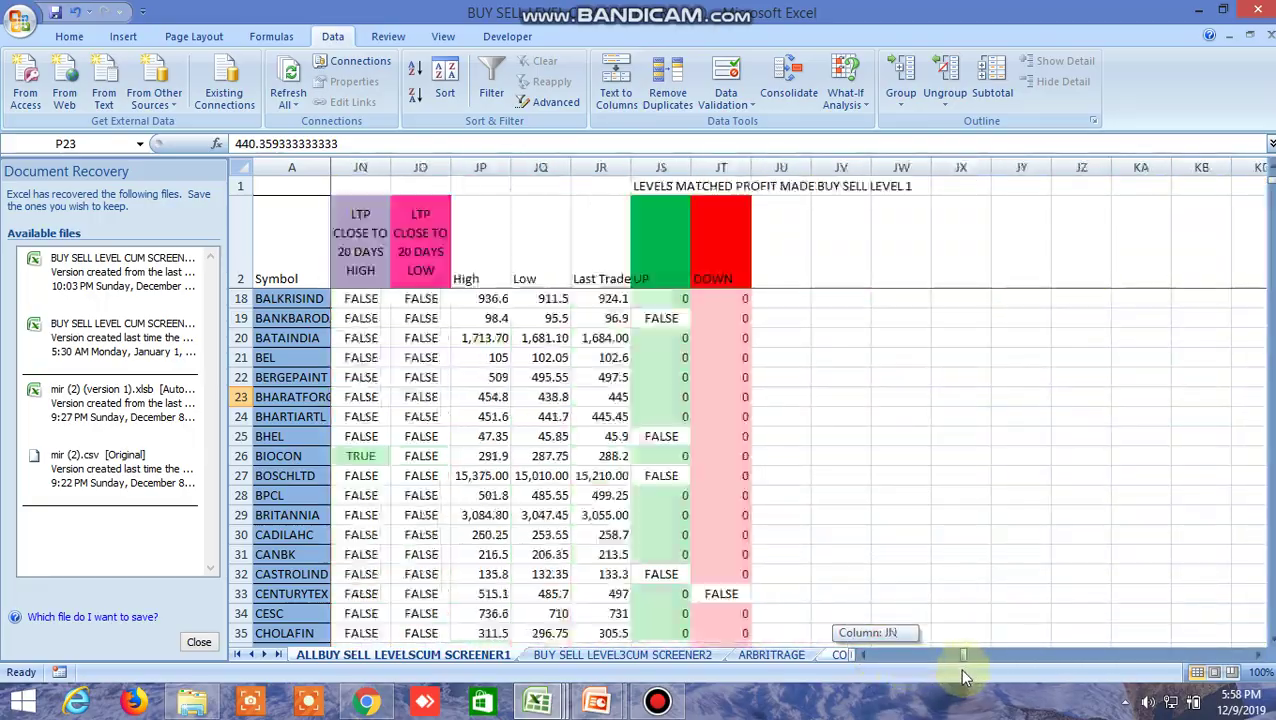
pyautogui.scroll(-5, 988, 498)
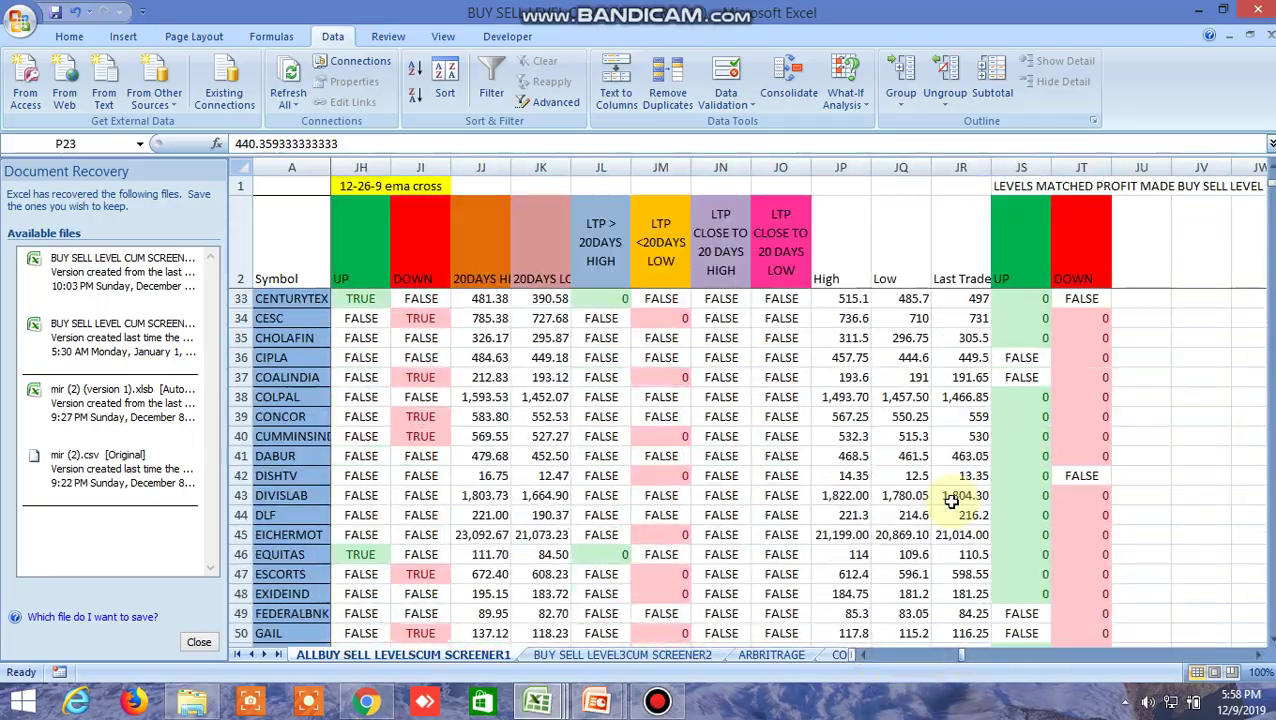
pyautogui.click(840, 495)
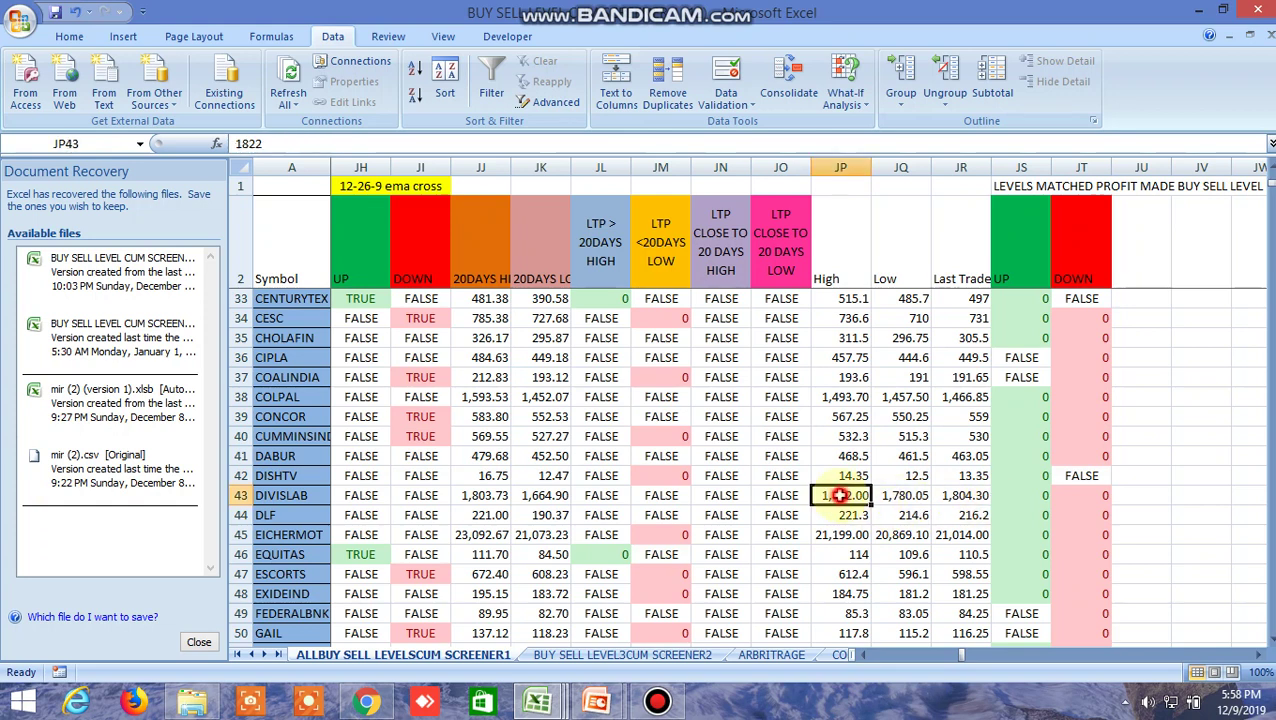
pyautogui.click(1013, 497)
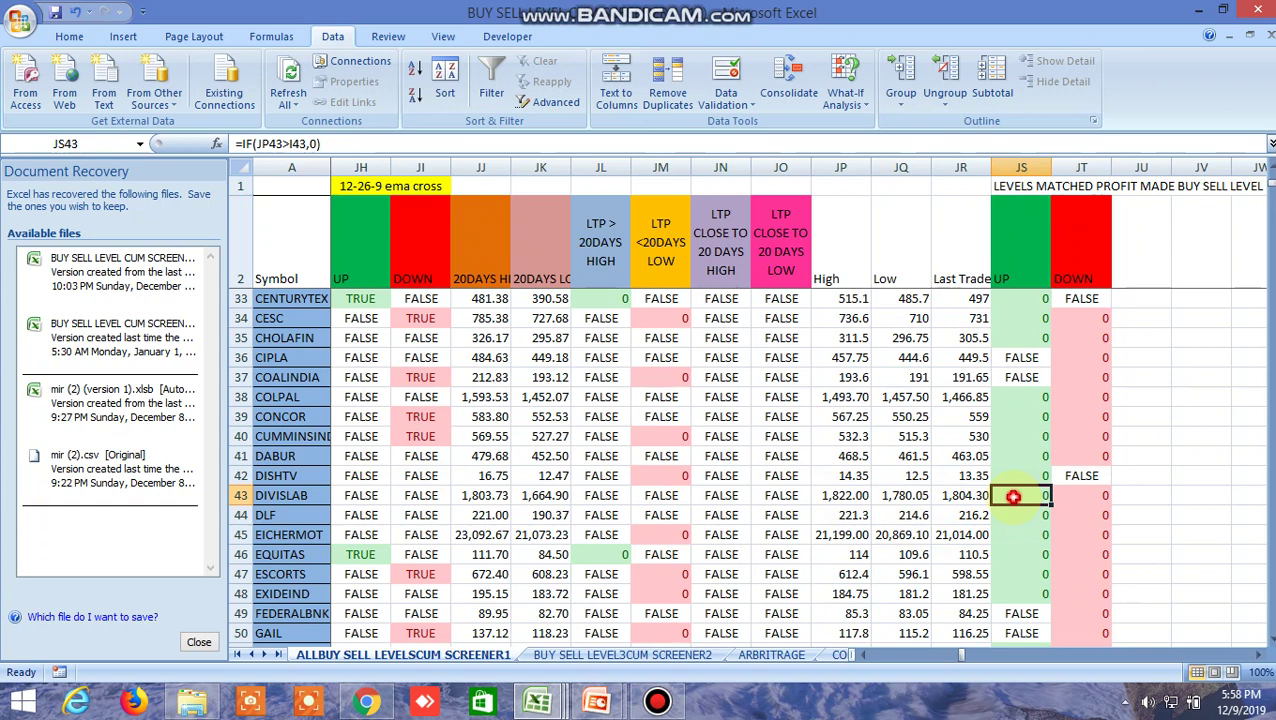
pyautogui.click(849, 495)
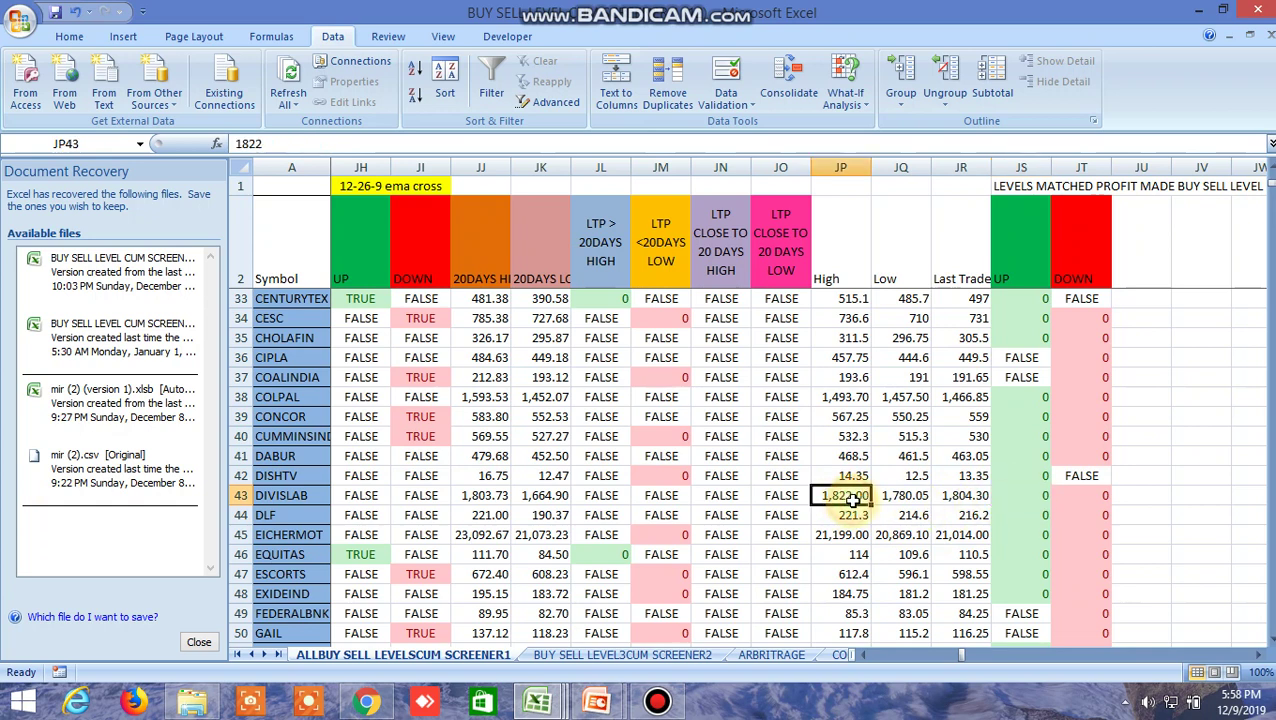
pyautogui.click(915, 496)
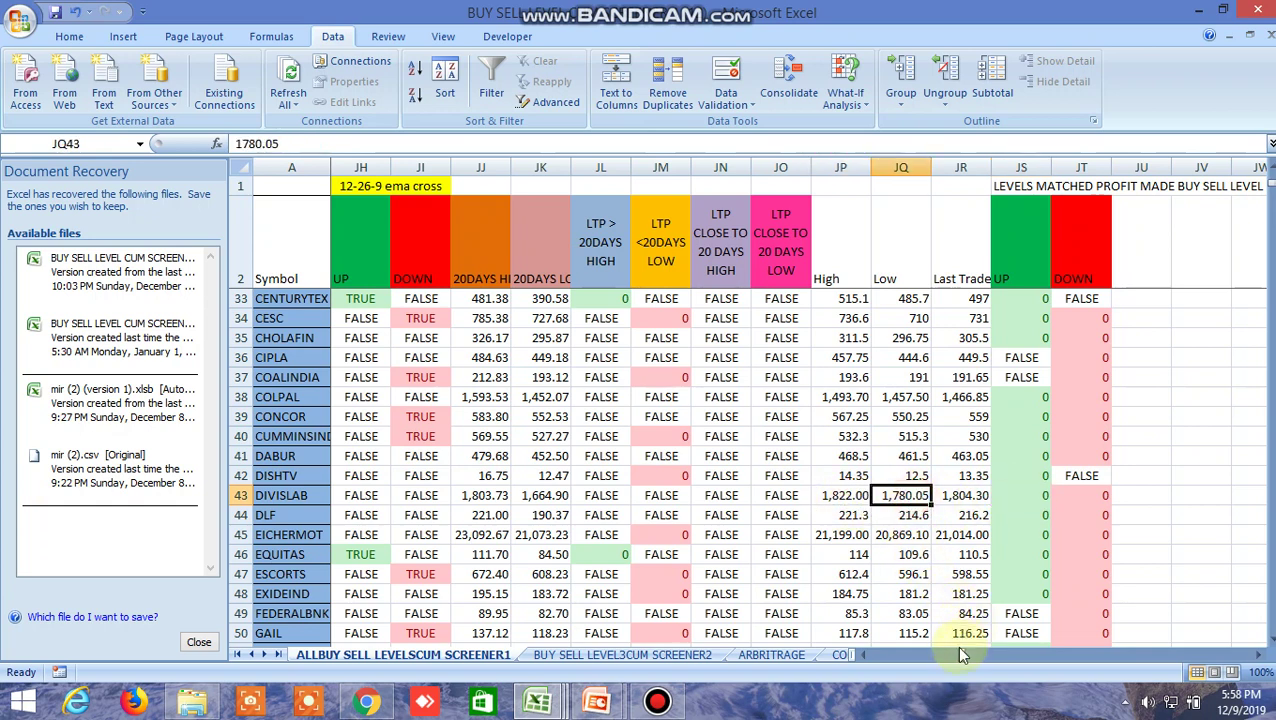
# Check DIVISLAB's buy-above 1798.665 and sell-below 1785.802 levels, then return to the Kite chart
pyautogui.moveTo(960, 655); pyautogui.dragTo(867, 656)
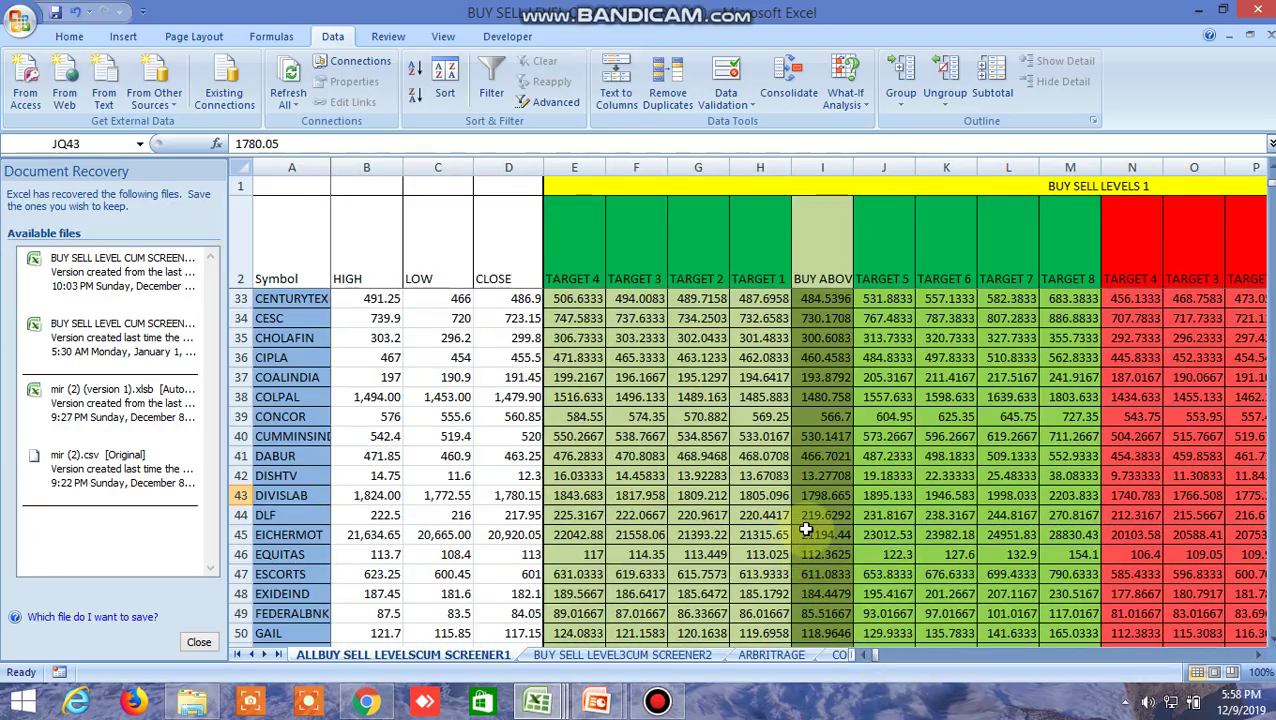
pyautogui.click(827, 497)
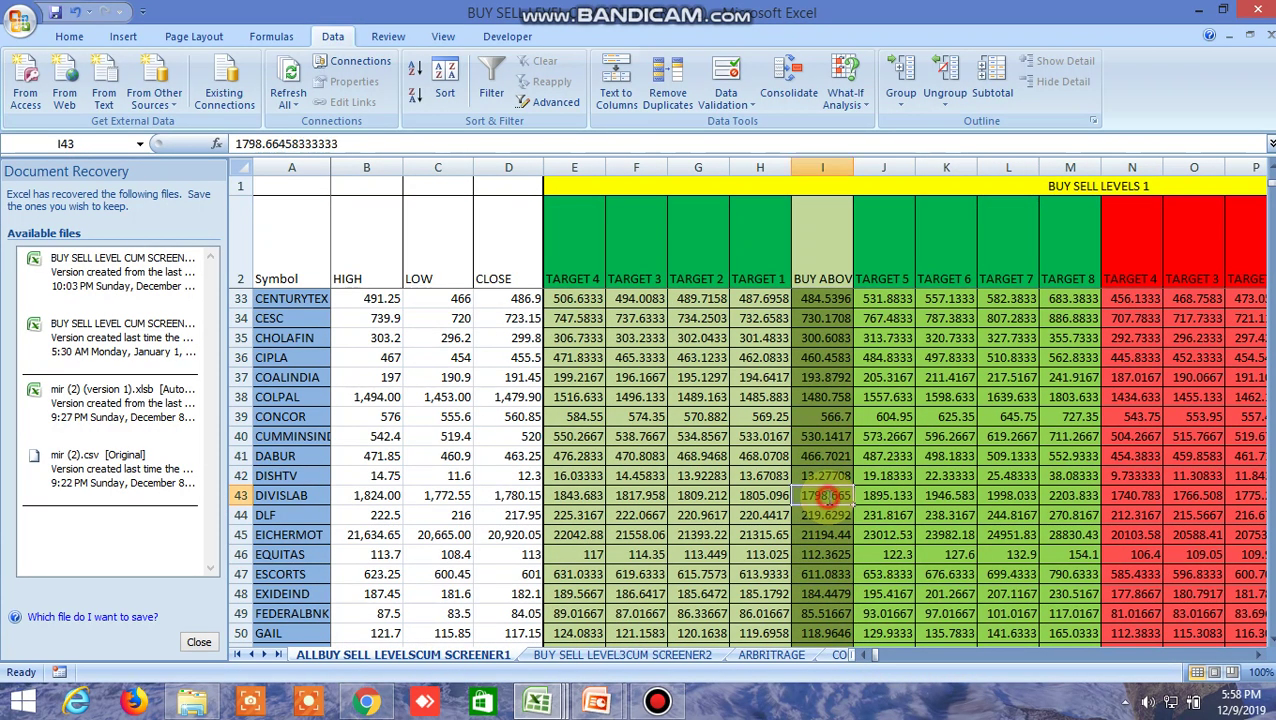
pyautogui.click(884, 555)
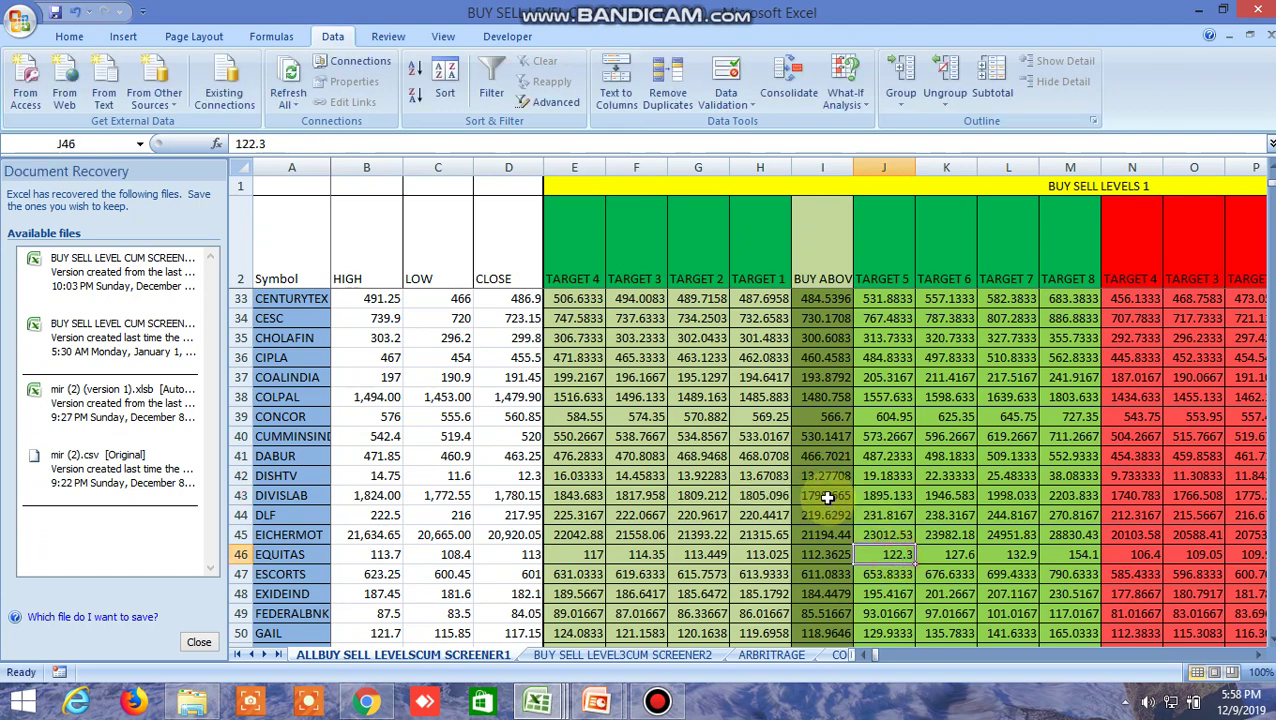
pyautogui.click(827, 497)
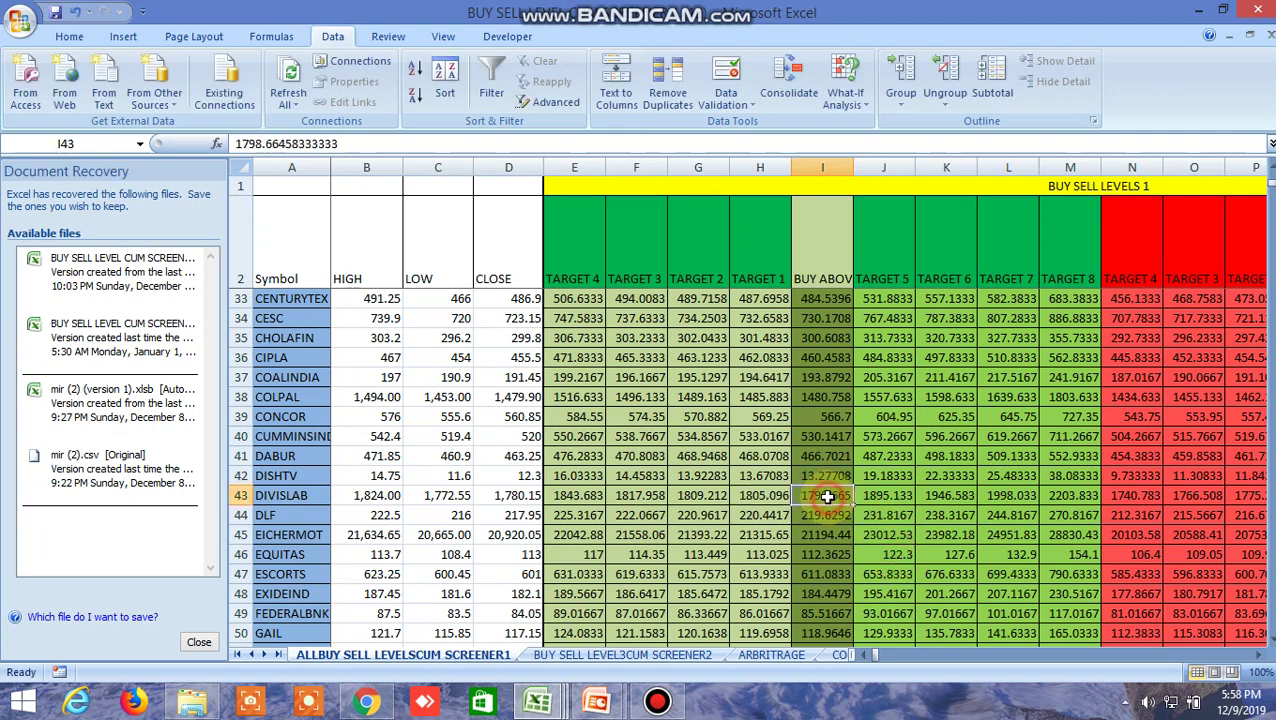
pyautogui.click(1257, 655)
pyautogui.click(1257, 655)
pyautogui.click(1257, 655)
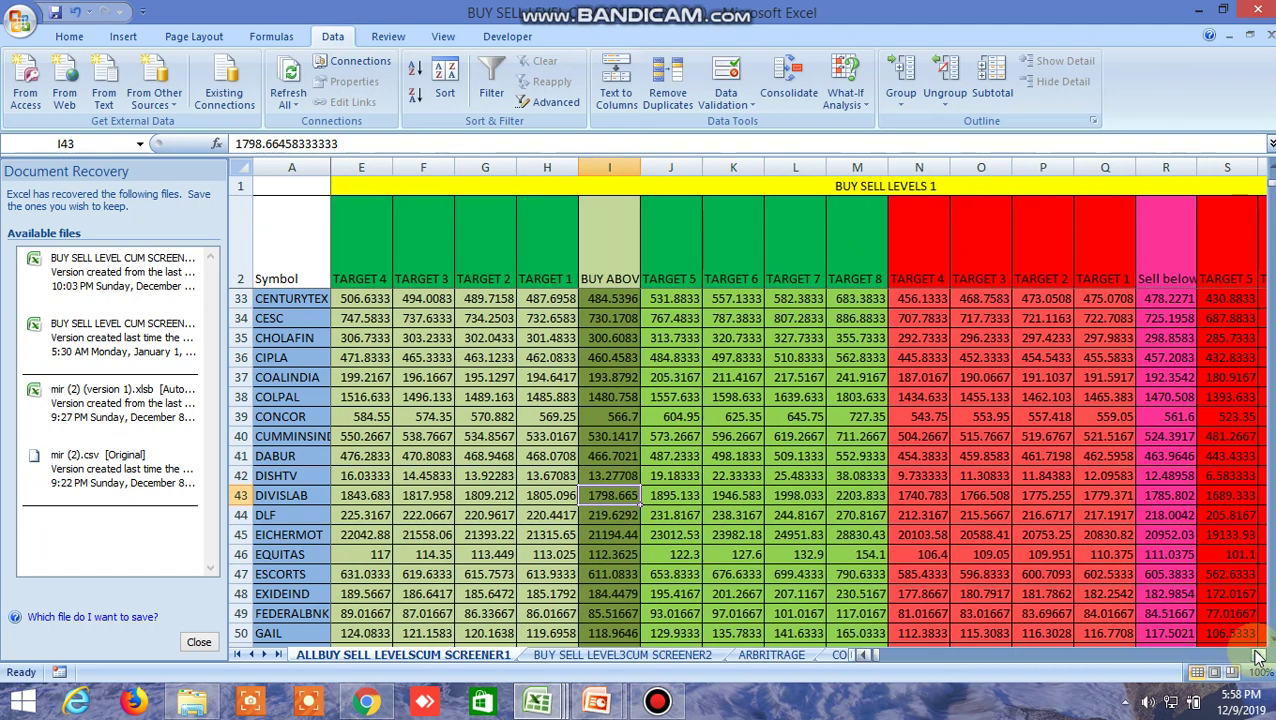
pyautogui.click(1157, 497)
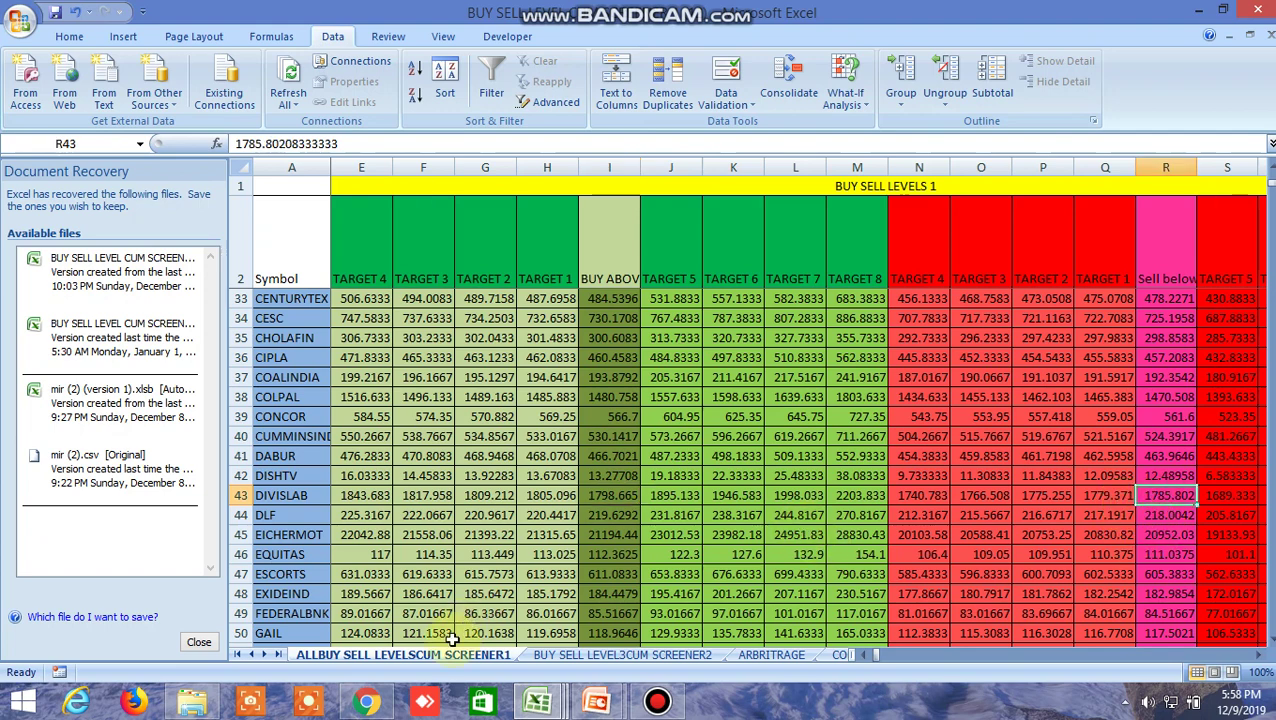
pyautogui.click(380, 706)
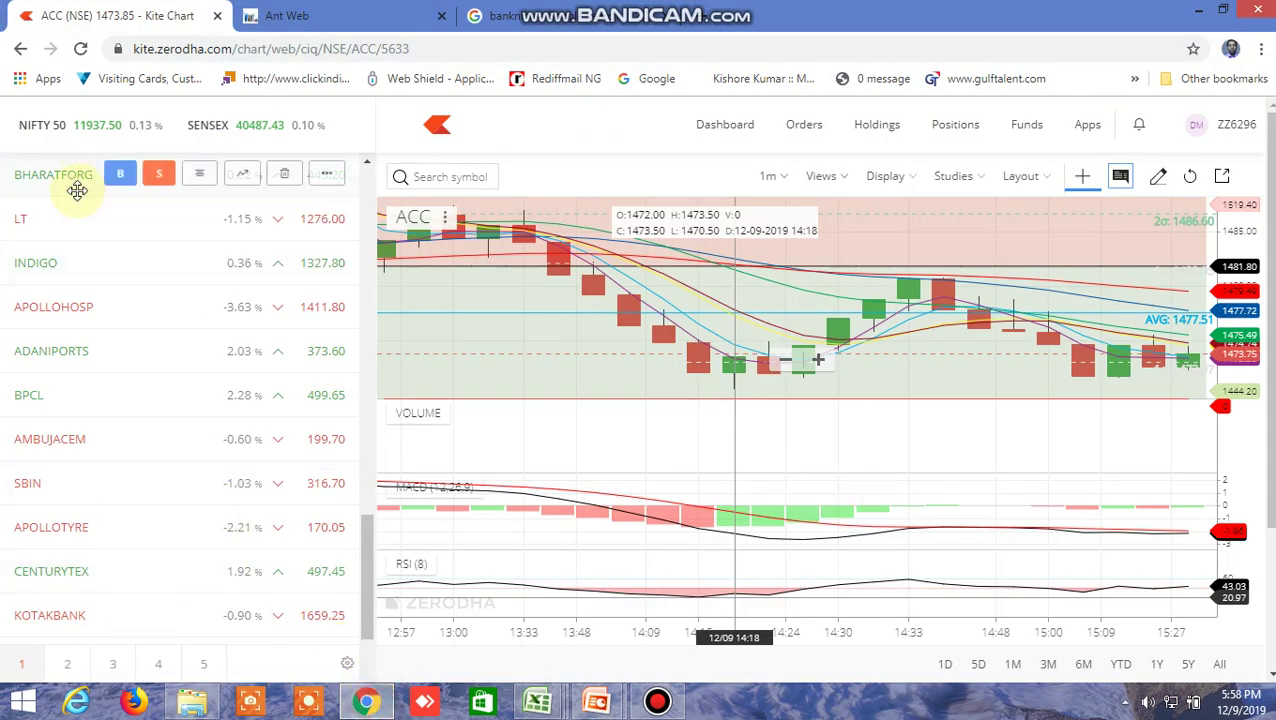
# Find DIVISLAB with 'di' and show its market depth (high 1822.00, low 1780.05)
pyautogui.scroll(-5, 80, 200)
pyautogui.scroll(5, 78, 195)
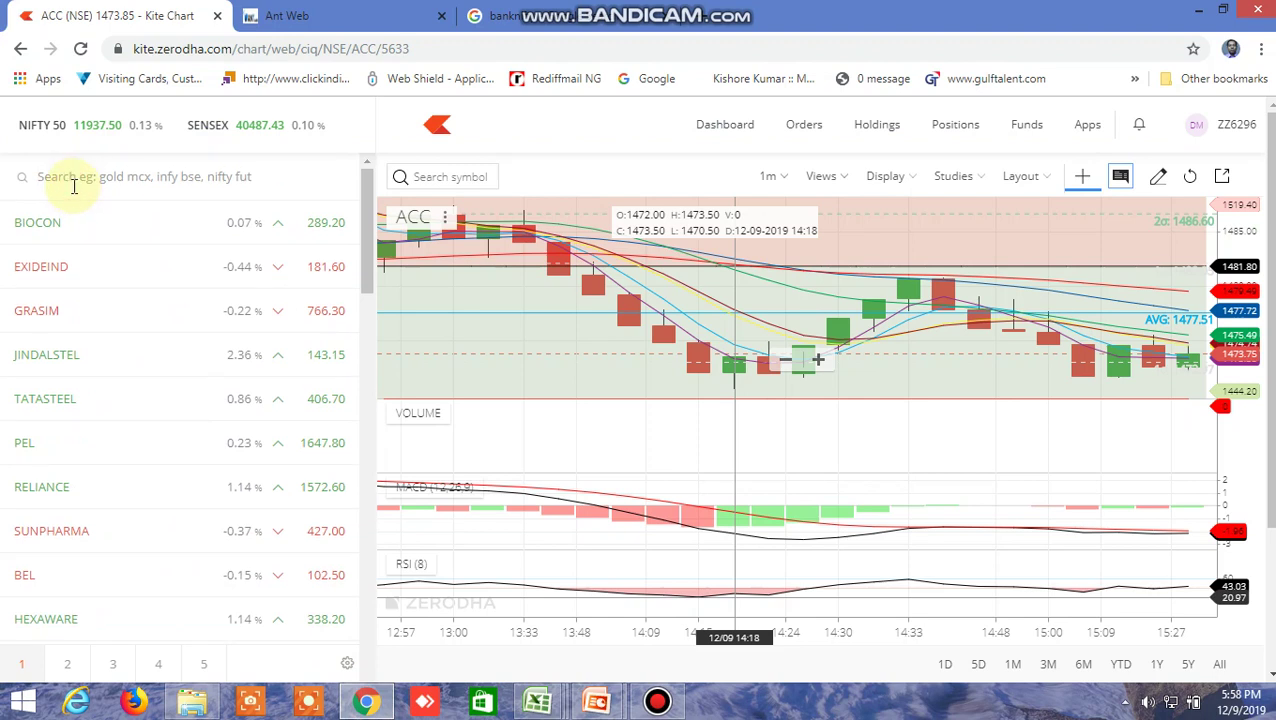
pyautogui.click(74, 180)
pyautogui.write('di')
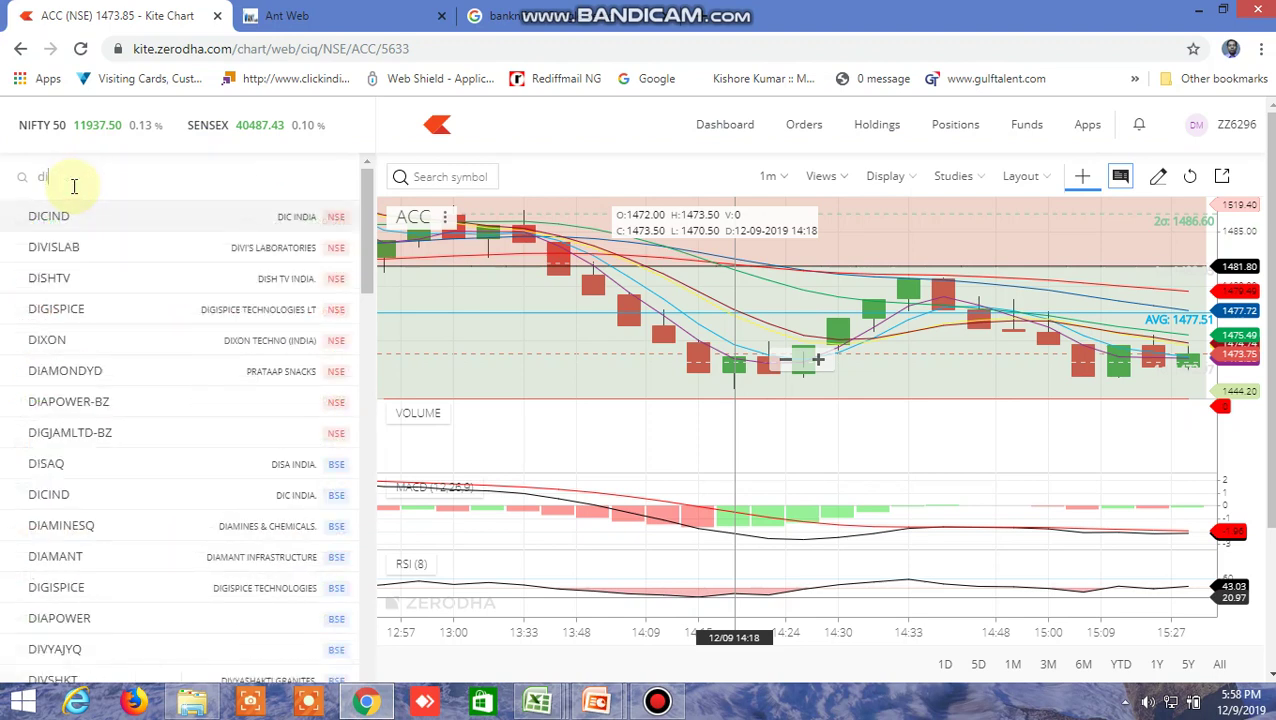
pyautogui.click(57, 250)
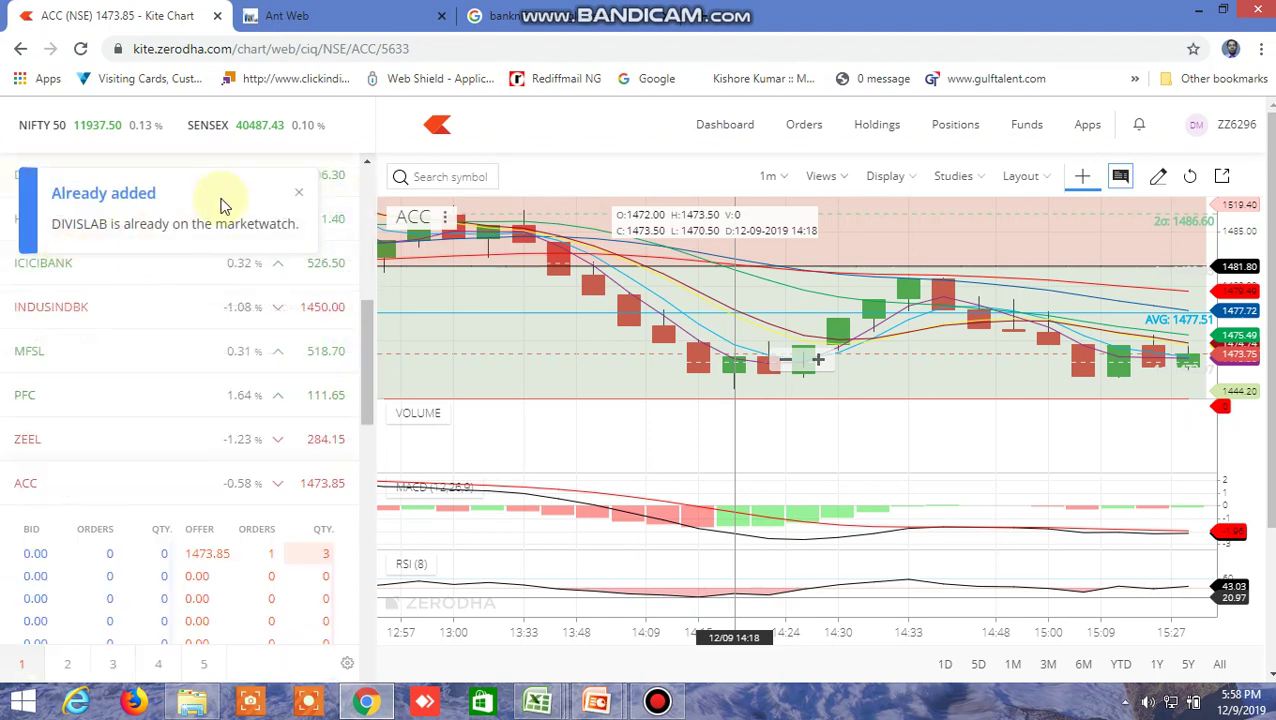
pyautogui.click(304, 197)
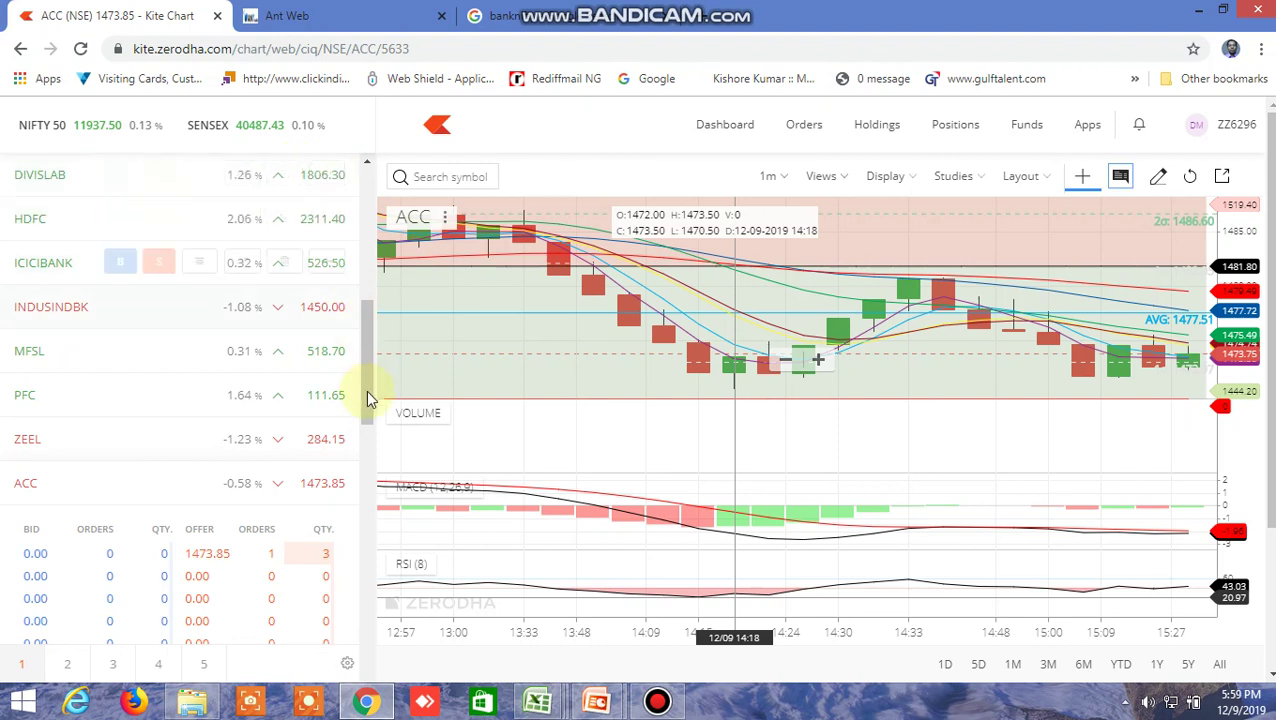
pyautogui.click(200, 176)
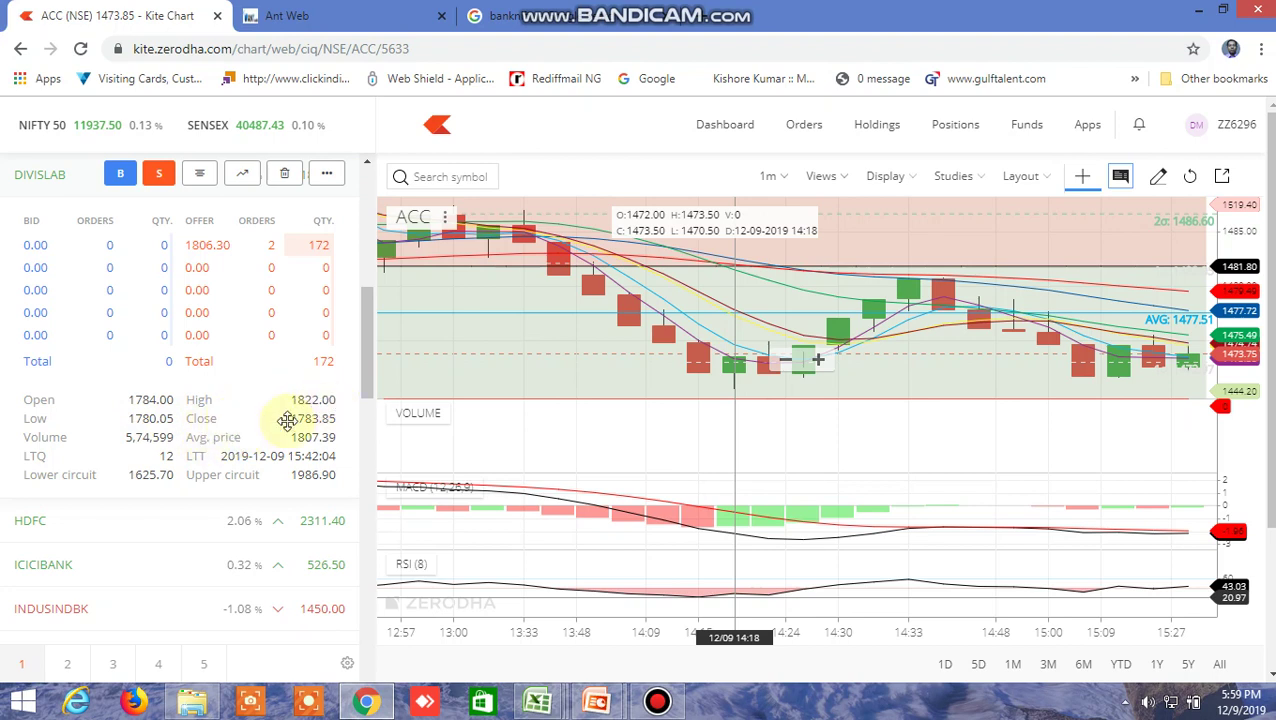
# View the MCX crude oil futures watchlist, then return to the BUY SELL LEVEL CUM SCREENER workbook
pyautogui.click(200, 666)
pyautogui.moveTo(357, 527); pyautogui.dragTo(393, 224)
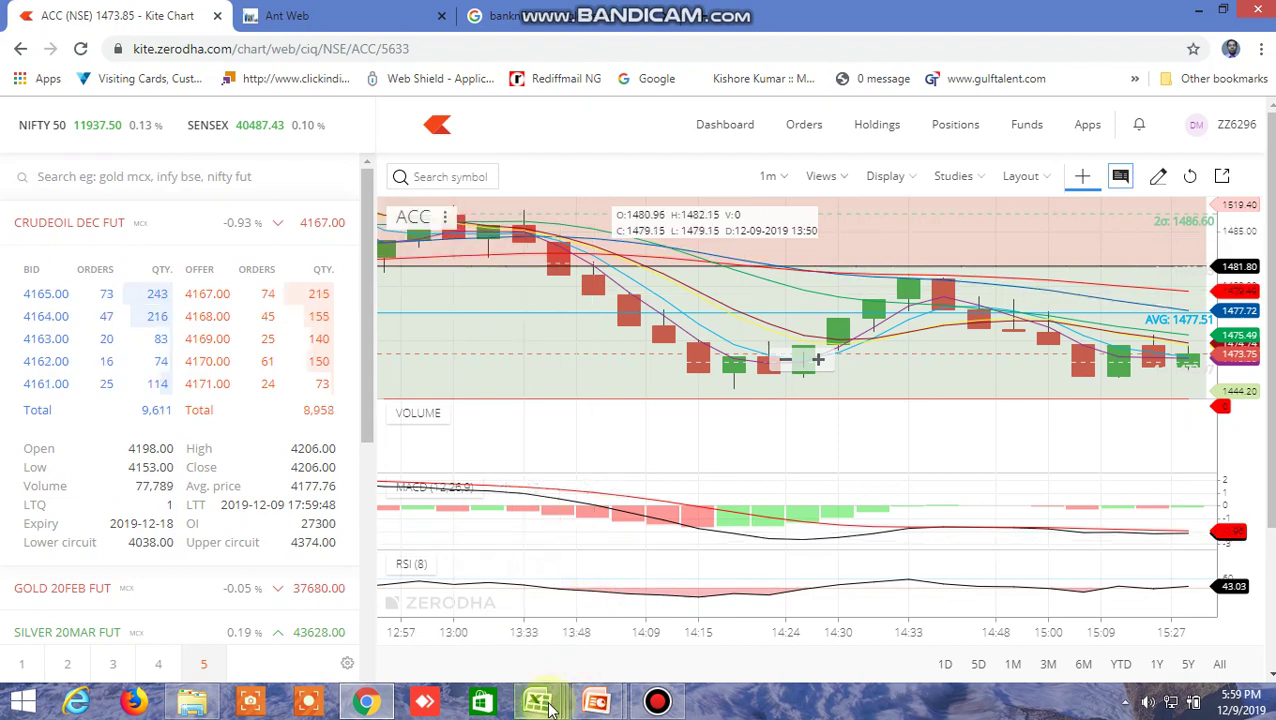
pyautogui.moveTo(546, 706)
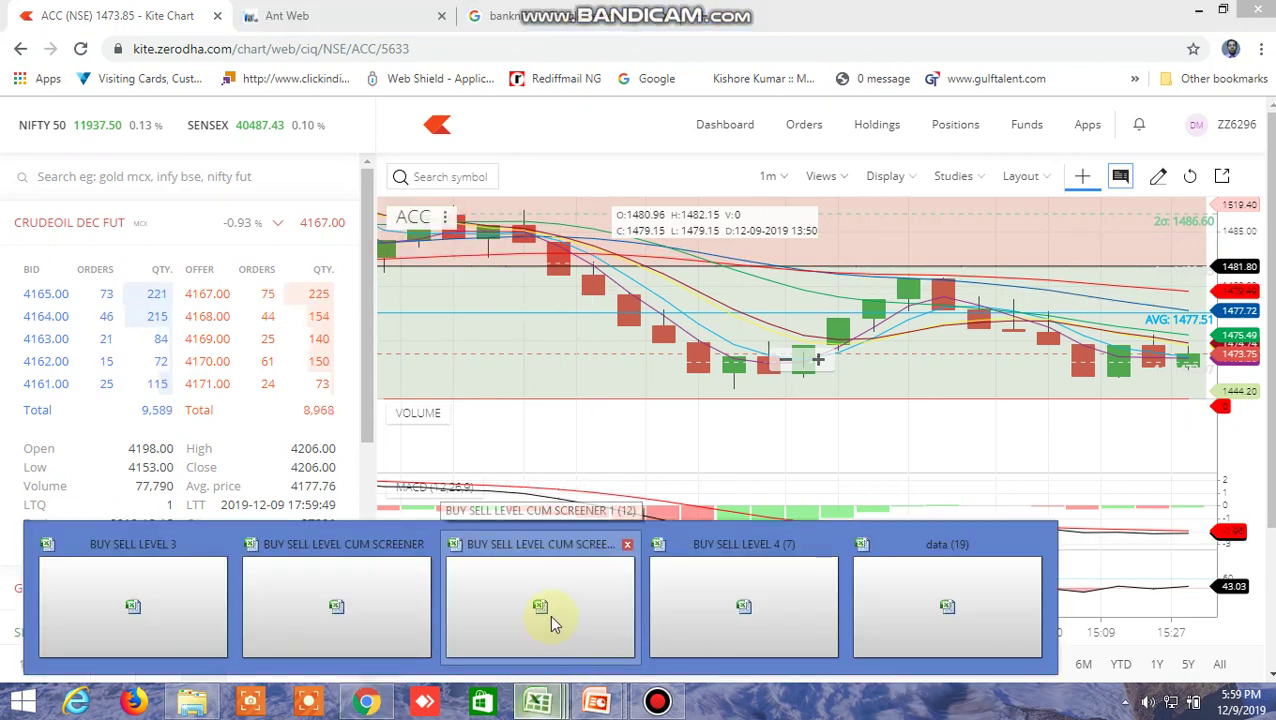
pyautogui.click(559, 584)
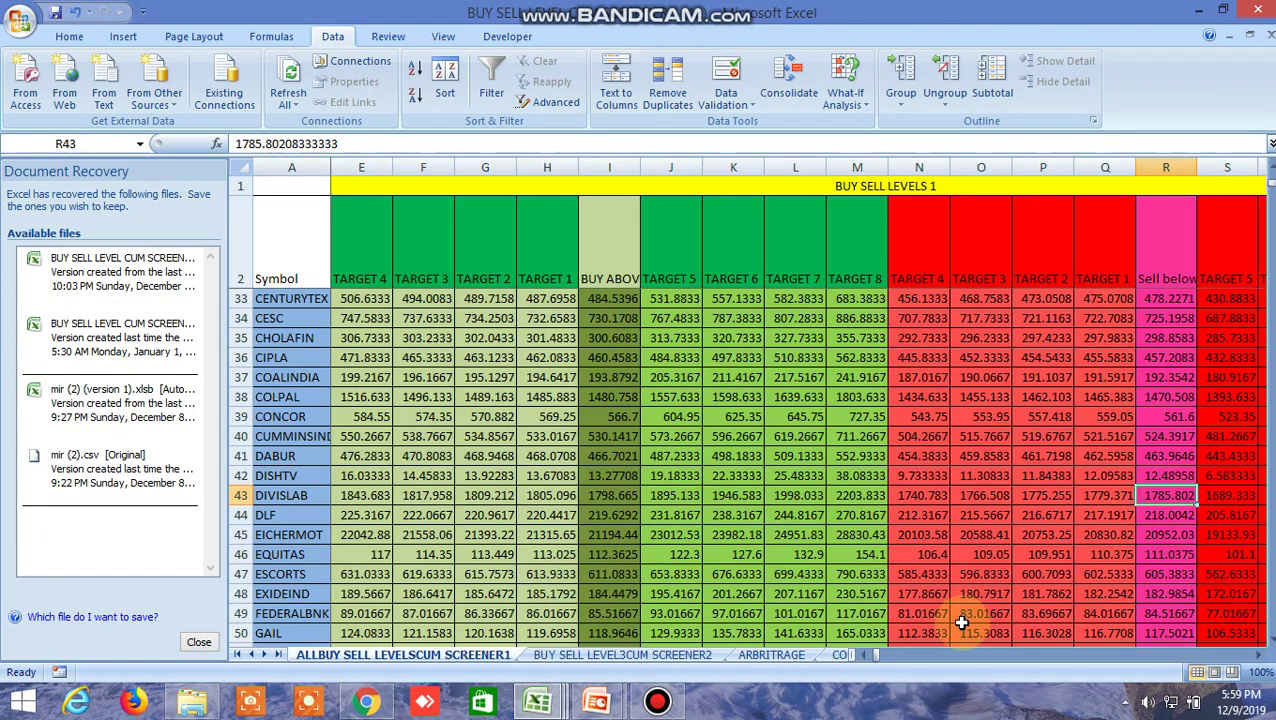
# Check BANKNIFTY futures' day high, day low and UP/DOWN check formulas in JP160–JT160
pyautogui.moveTo(875, 663); pyautogui.dragTo(962, 663)
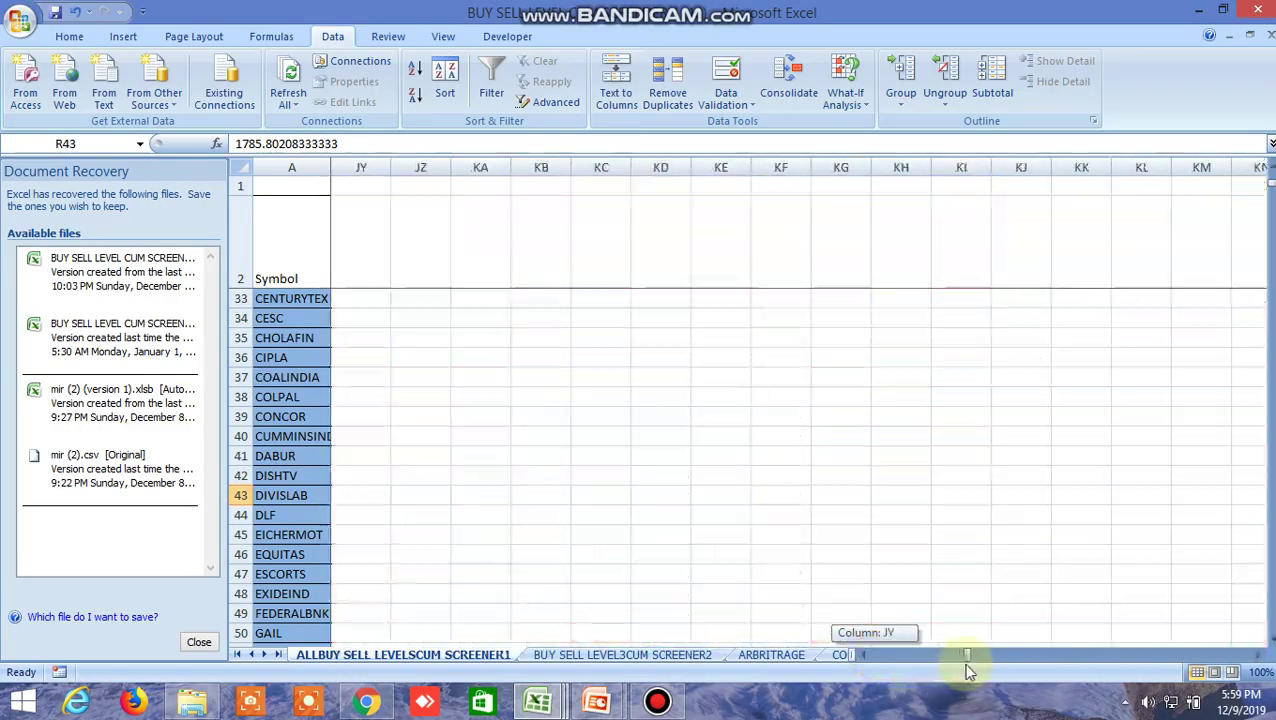
pyautogui.scroll(-1, 578, 501)
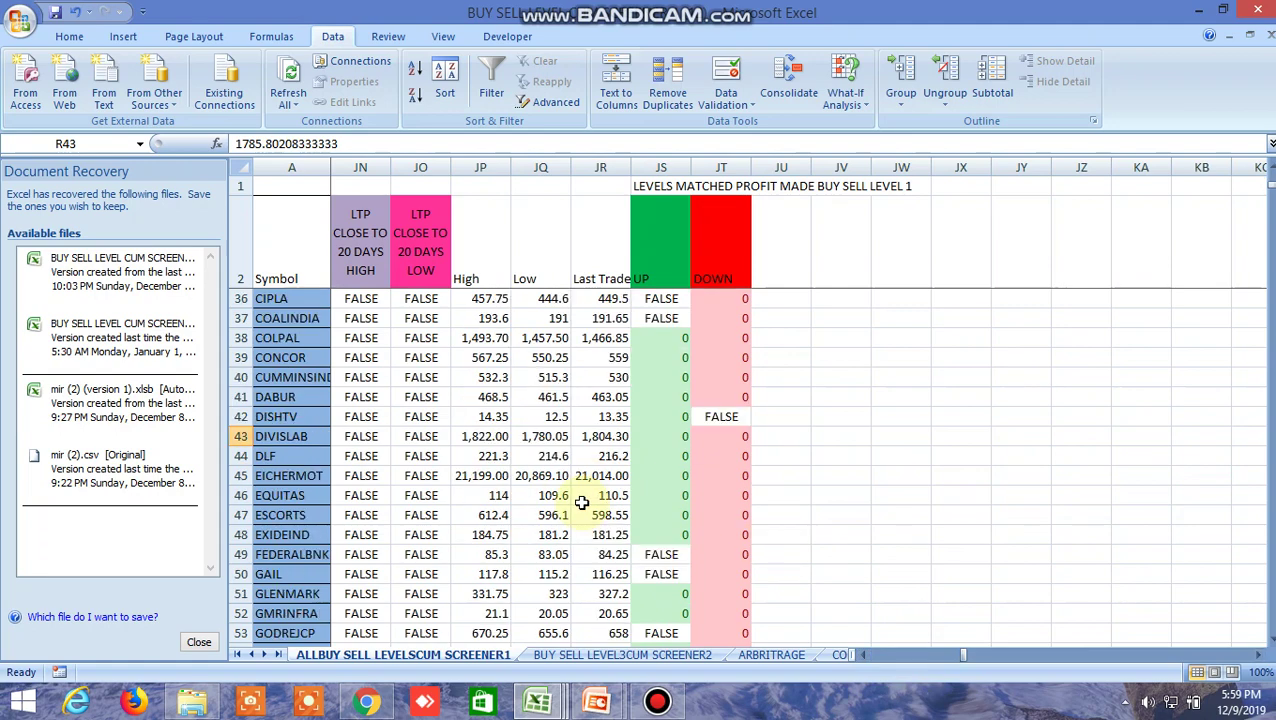
pyautogui.scroll(-11, 578, 501)
pyautogui.scroll(-8, 580, 502)
pyautogui.scroll(-8, 580, 502)
pyautogui.scroll(-10, 580, 502)
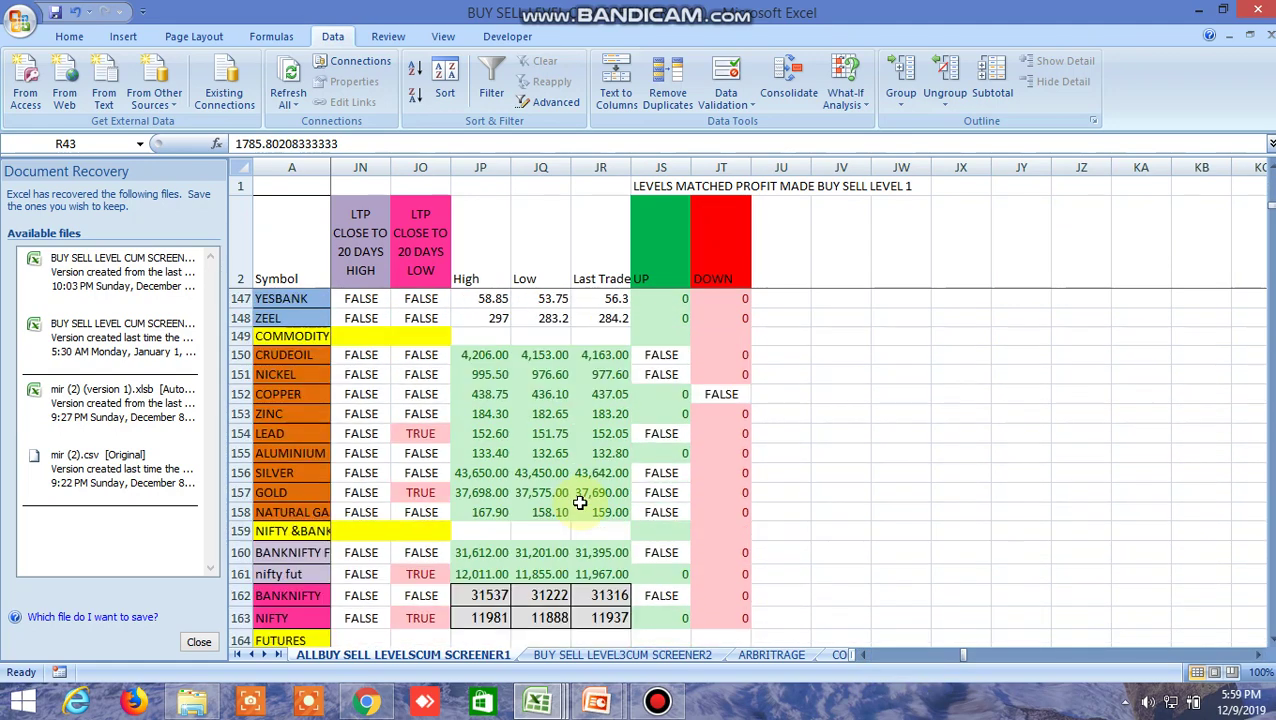
pyautogui.scroll(-1, 580, 502)
pyautogui.scroll(-1, 580, 502)
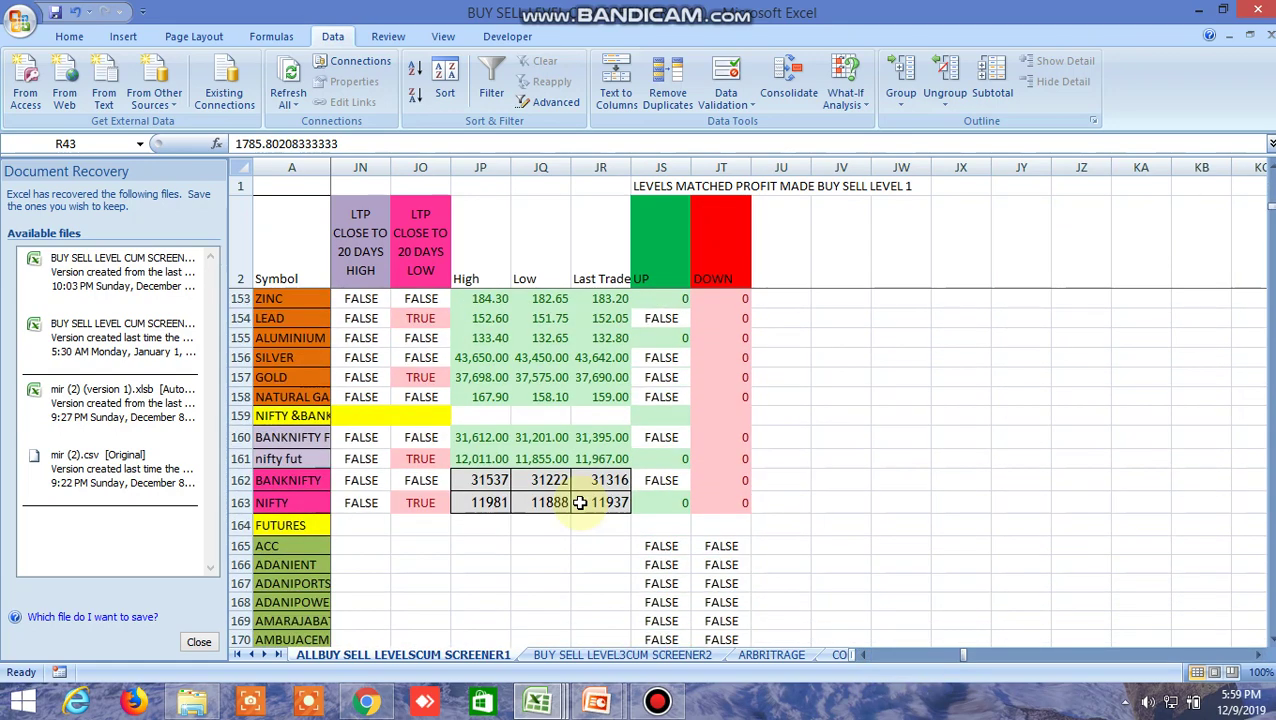
pyautogui.click(485, 437)
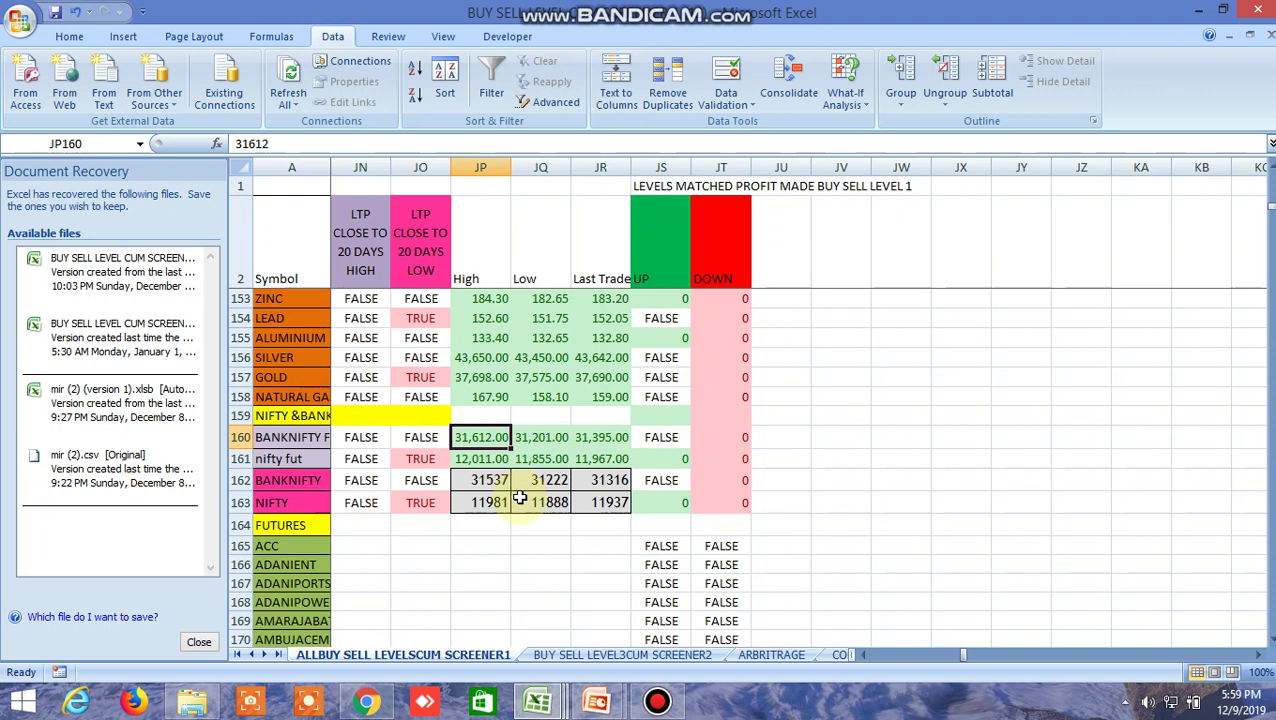
pyautogui.click(545, 440)
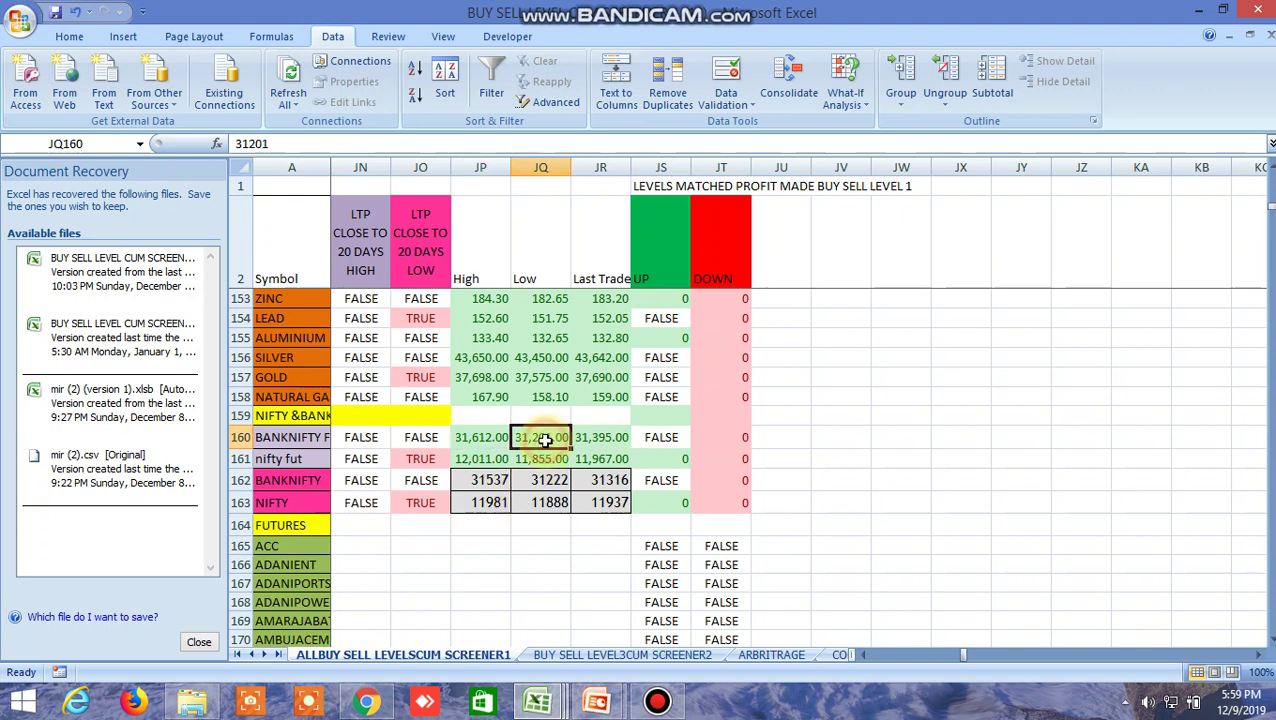
pyautogui.click(660, 440)
pyautogui.click(737, 440)
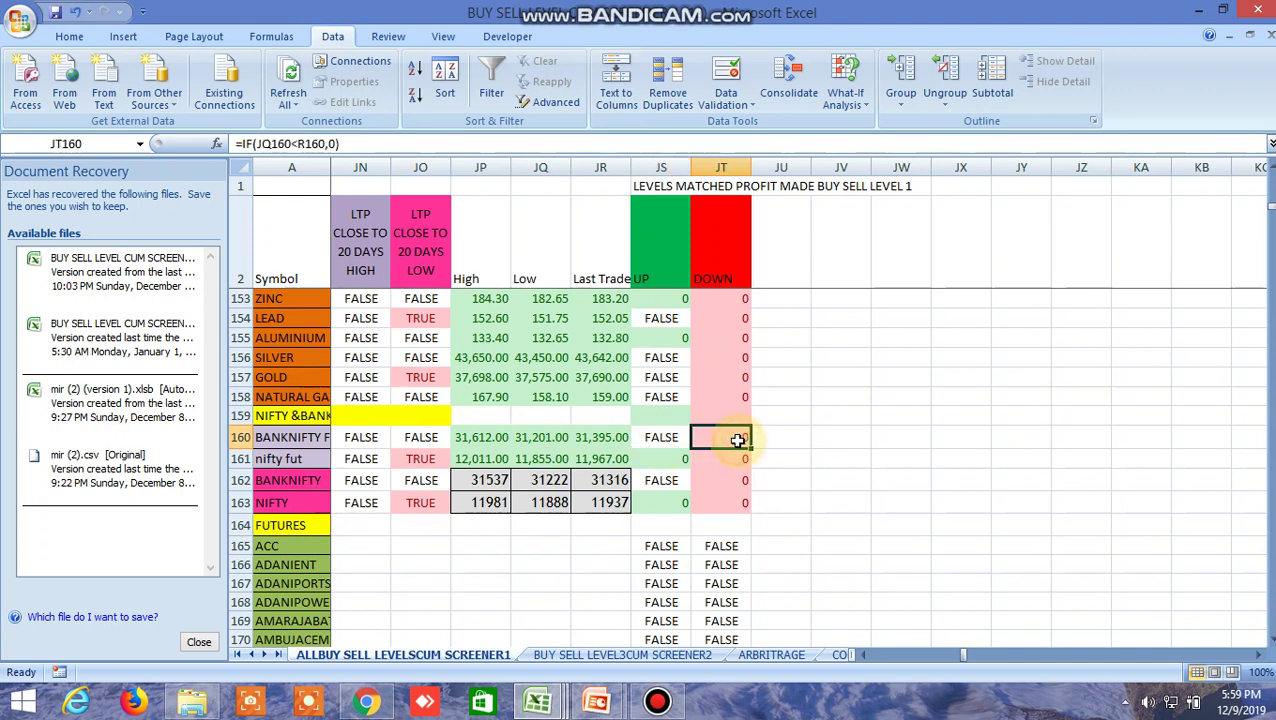
# Check nifty futures' high, low and UP/DOWN checks in JP161–JT161, then scroll back to column A
pyautogui.click(490, 459)
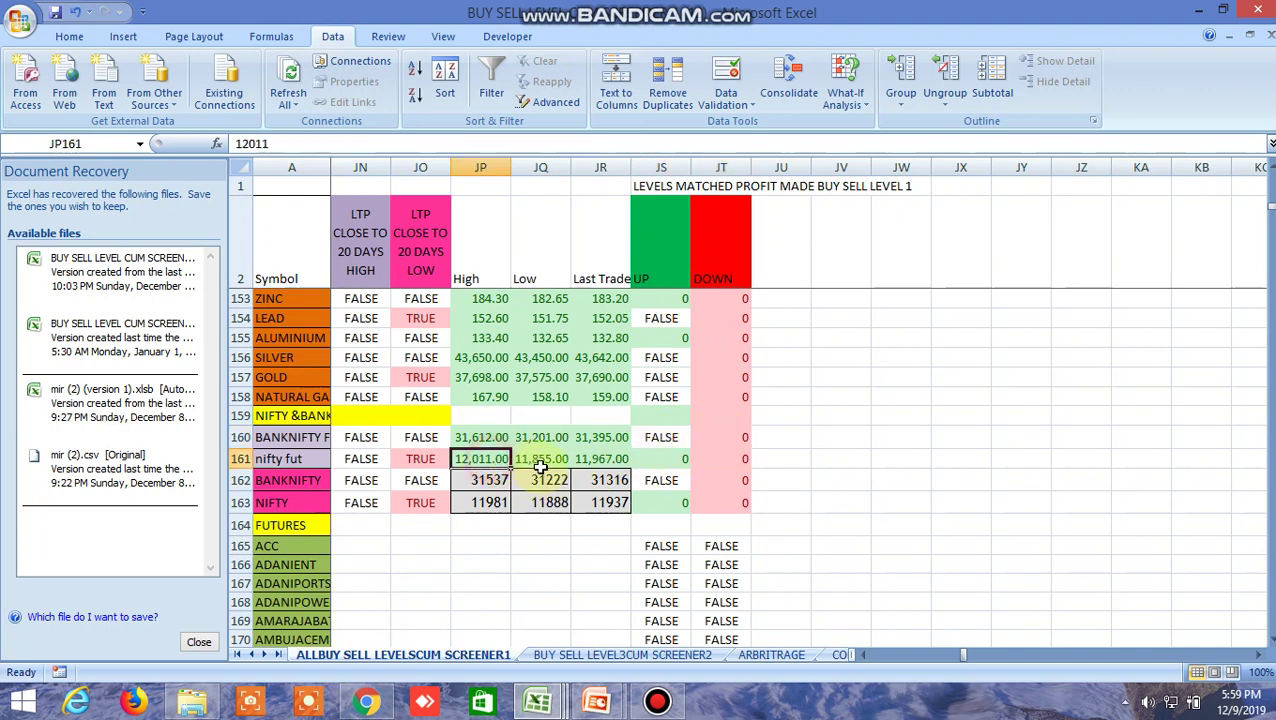
pyautogui.moveTo(544, 462); pyautogui.dragTo(600, 460)
pyautogui.click(655, 462)
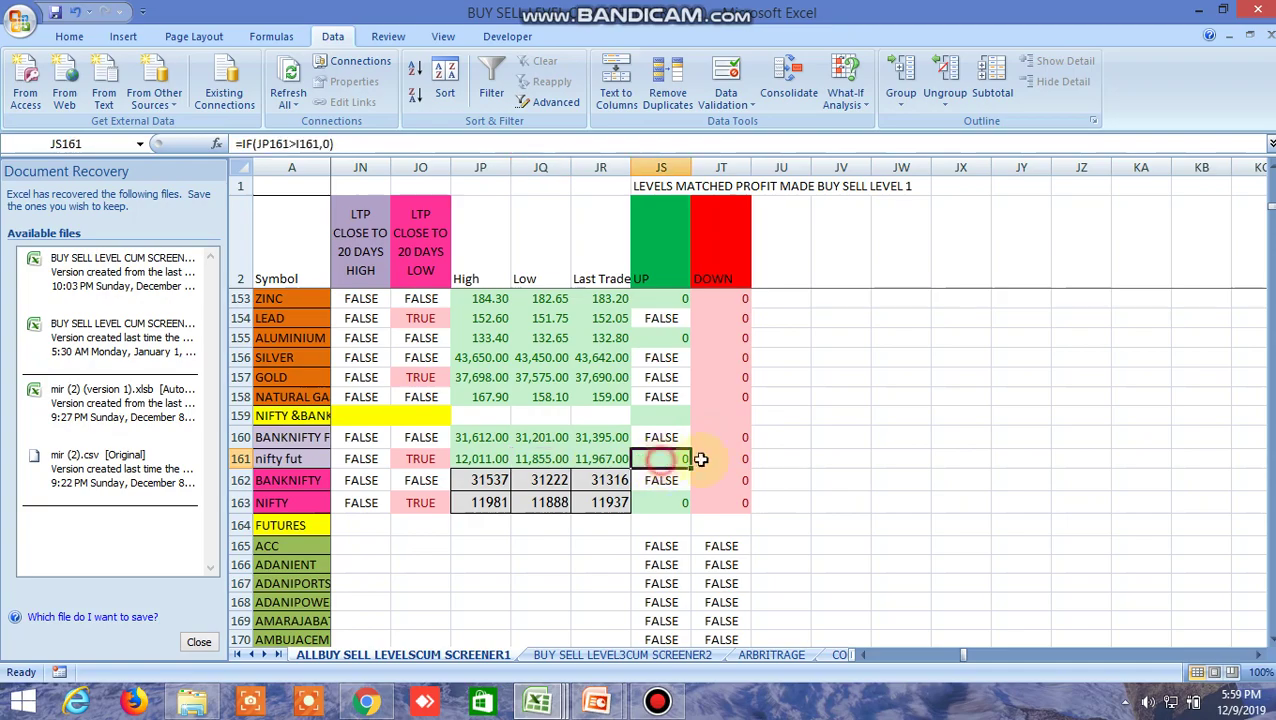
pyautogui.click(732, 461)
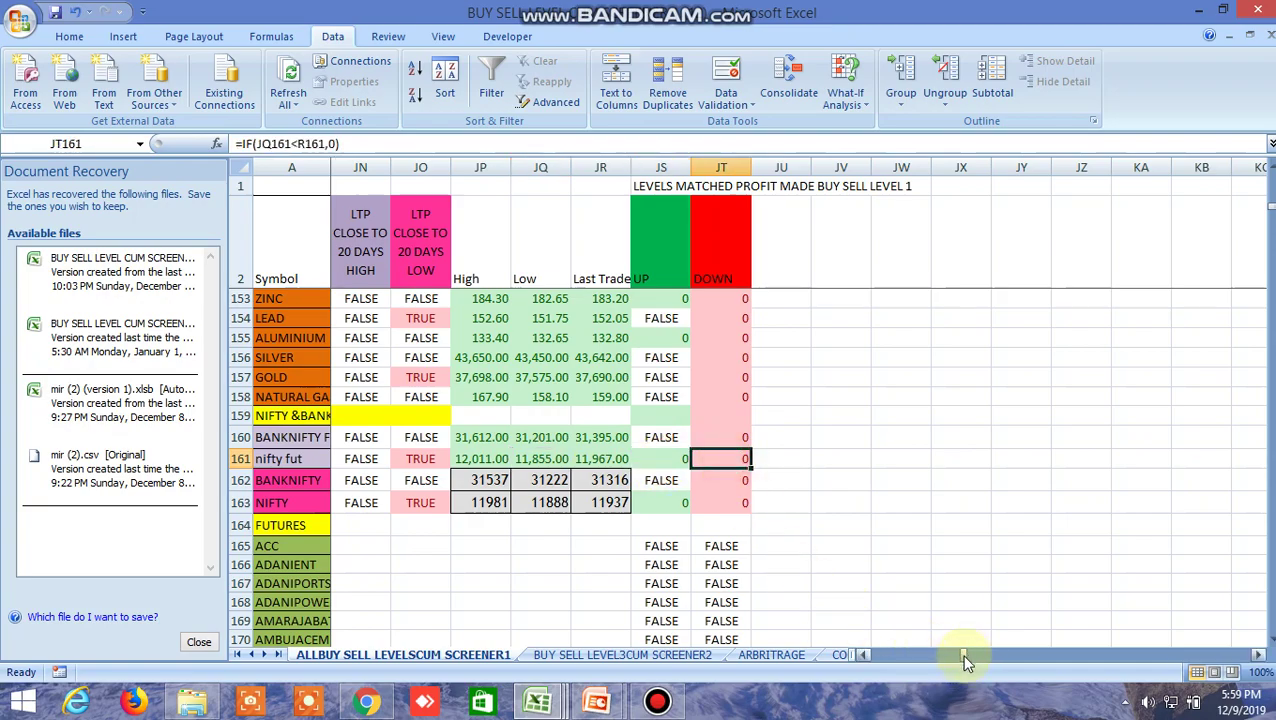
pyautogui.moveTo(966, 660); pyautogui.dragTo(870, 657)
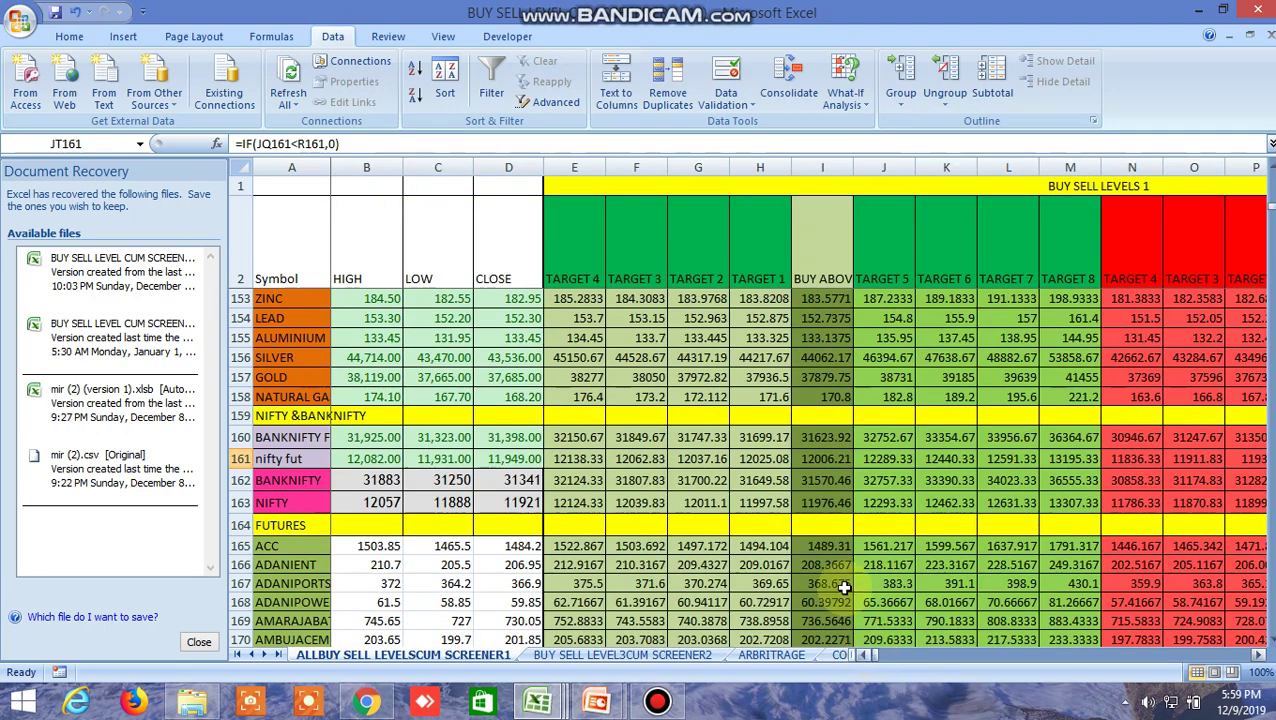
# Read BANKNIFTY futures' buy-above 31623.92 in I160 and sell-below 31473.42 in R160, then go to Kite
pyautogui.click(821, 437)
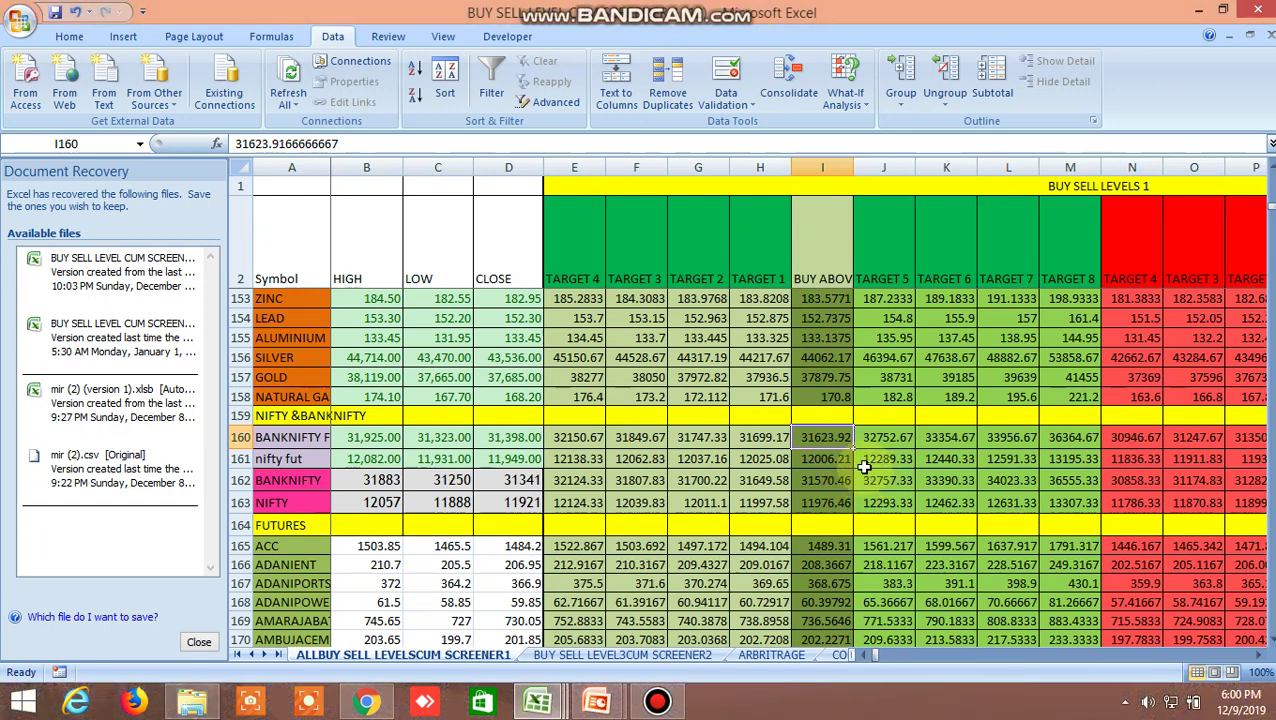
pyautogui.click(1259, 655)
pyautogui.click(1259, 655)
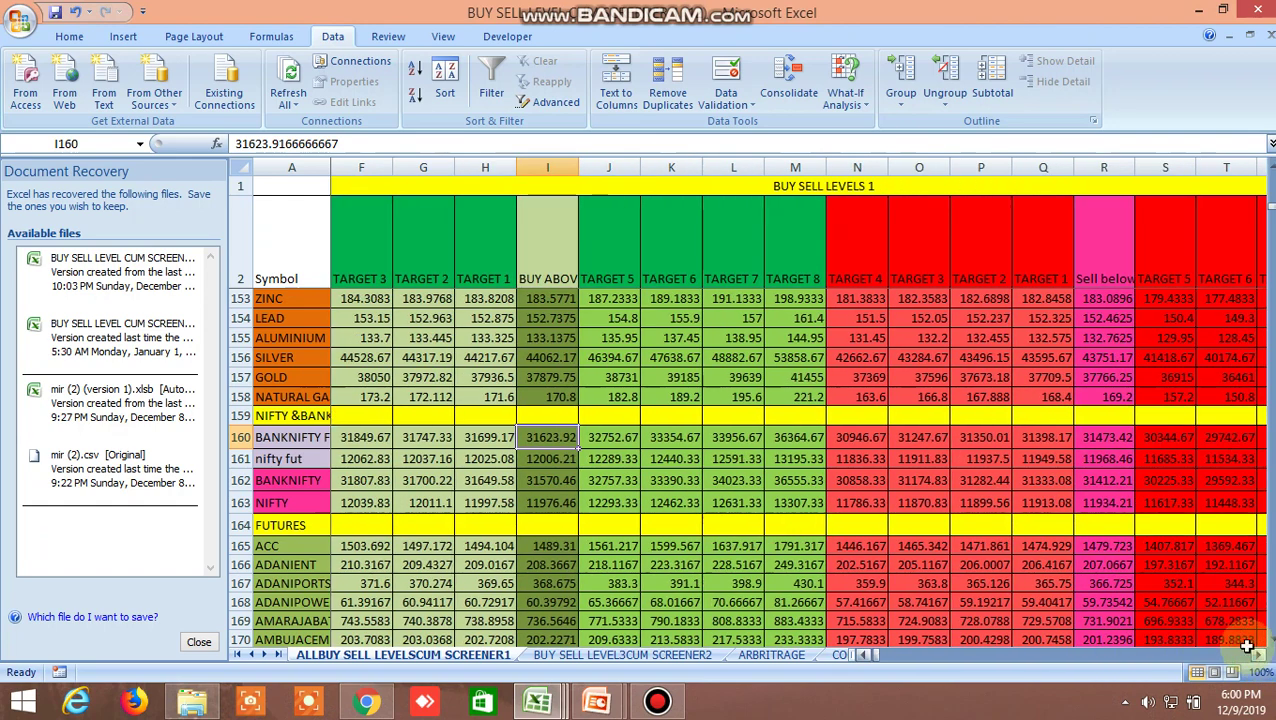
pyautogui.click(1109, 437)
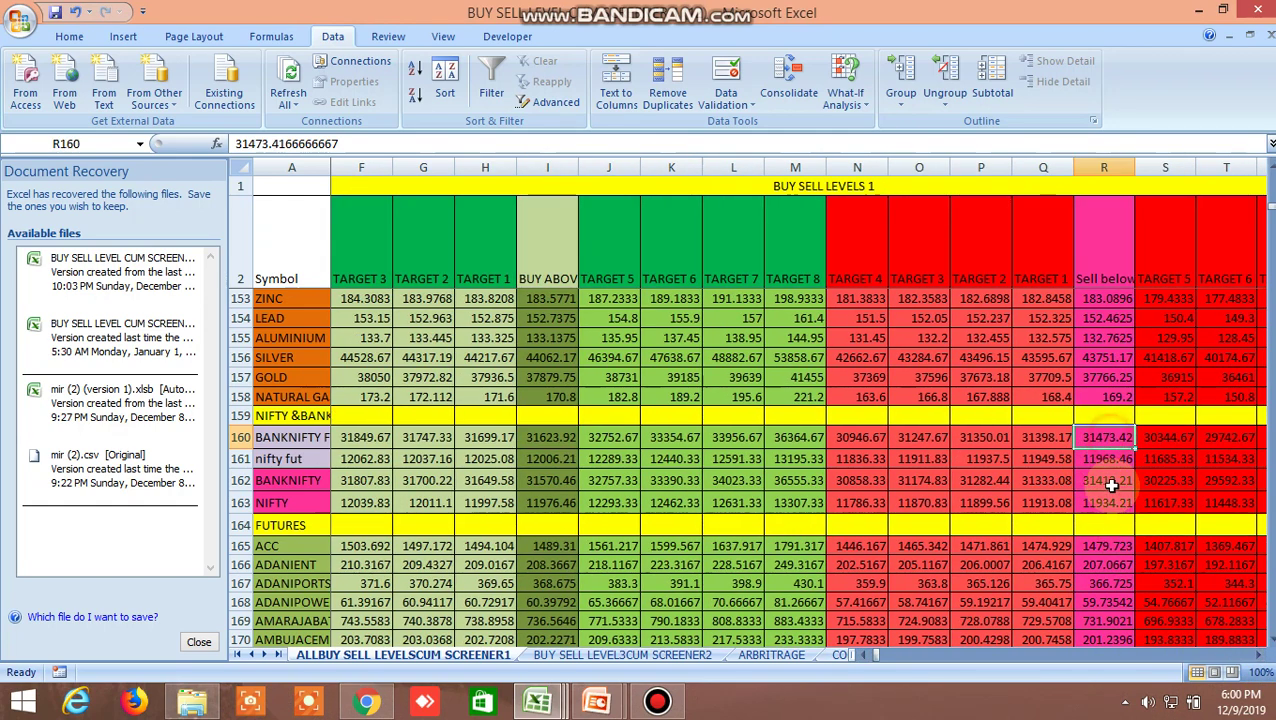
pyautogui.click(367, 703)
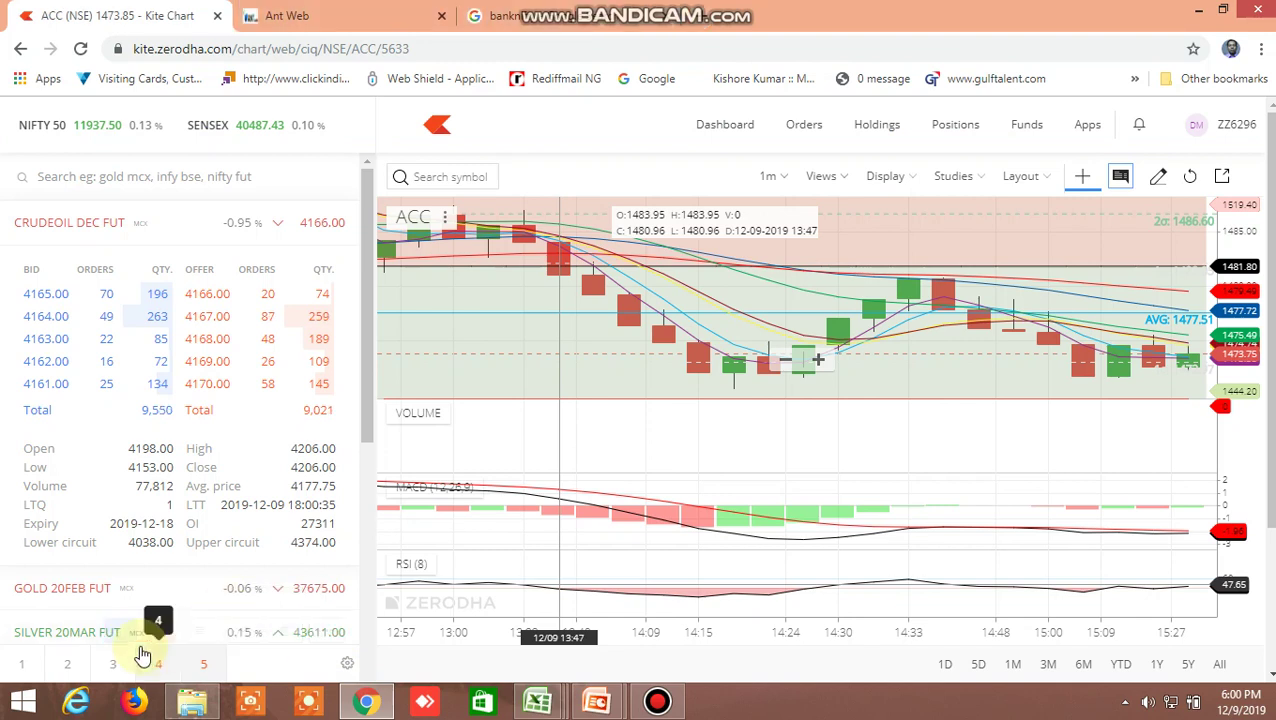
# Show BANKNIFTY DEC FUT's market depth from watchlist 3: high 31612.10, low 31201.00, close 31418.30
pyautogui.click(107, 665)
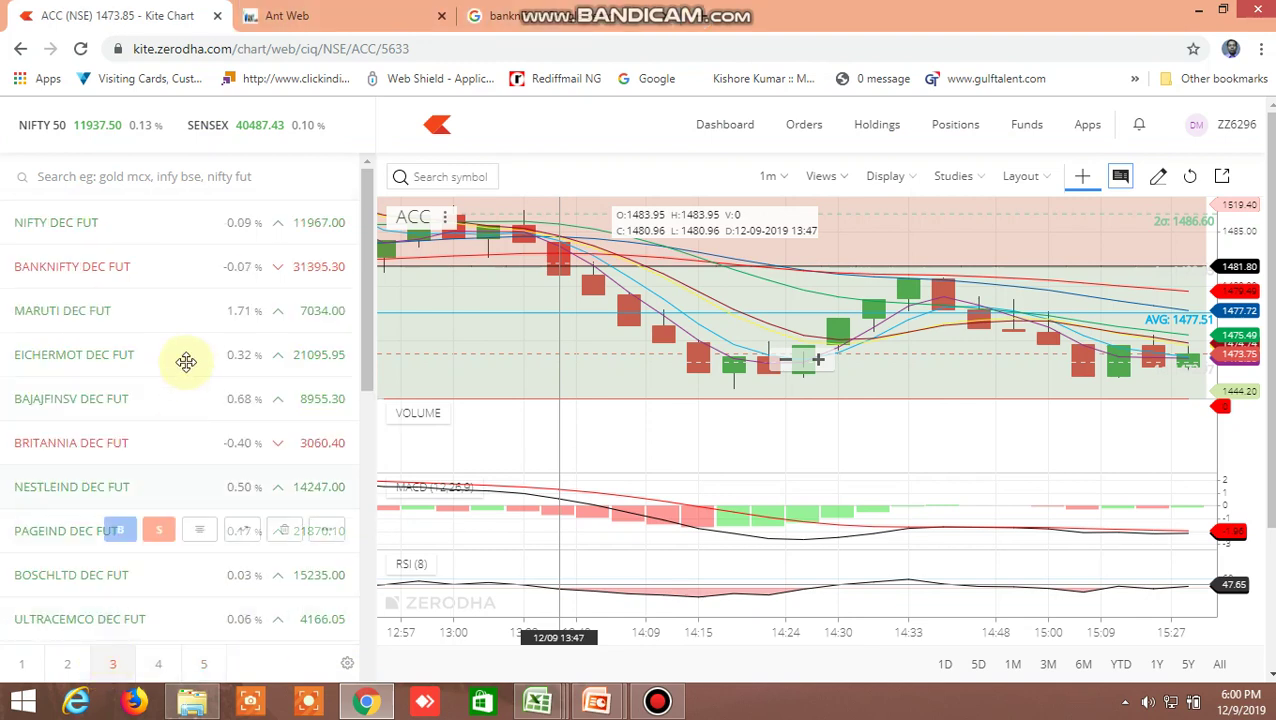
pyautogui.click(199, 268)
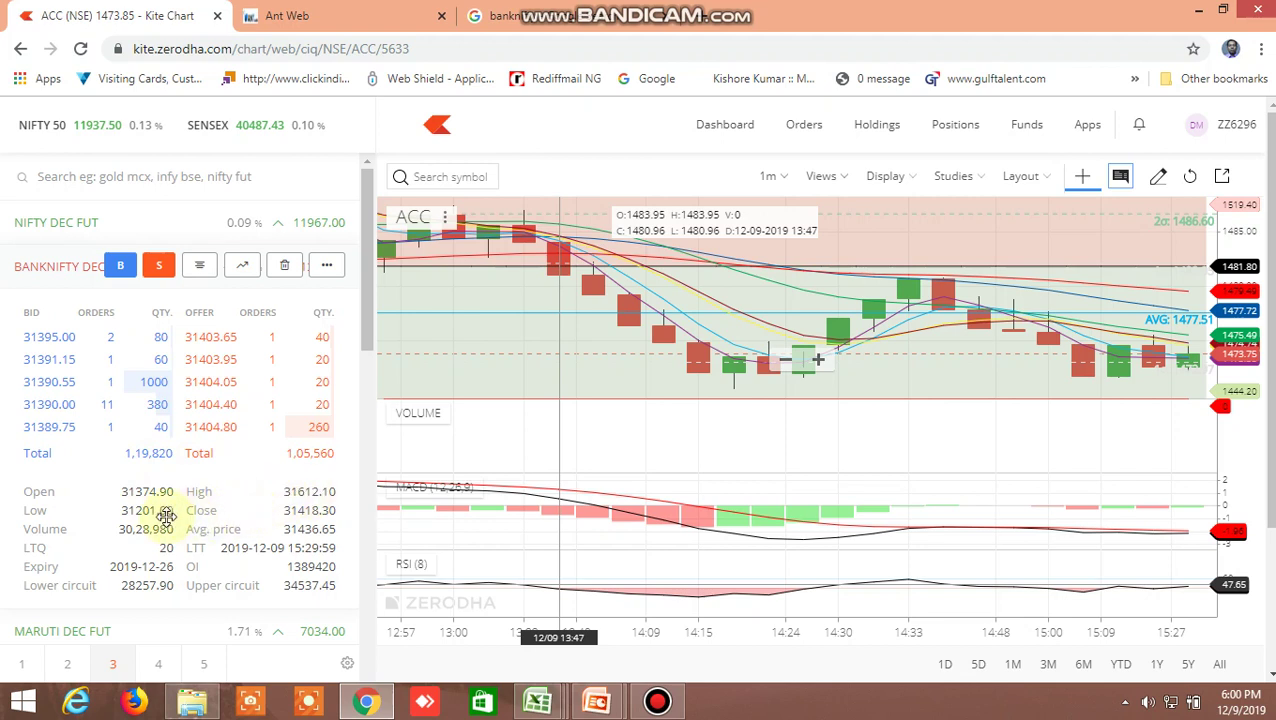
# Back in the screener, read nifty futures' buy-above 12006.21 (I161) and sell-below 11968.46 (R161)
pyautogui.moveTo(537, 702)
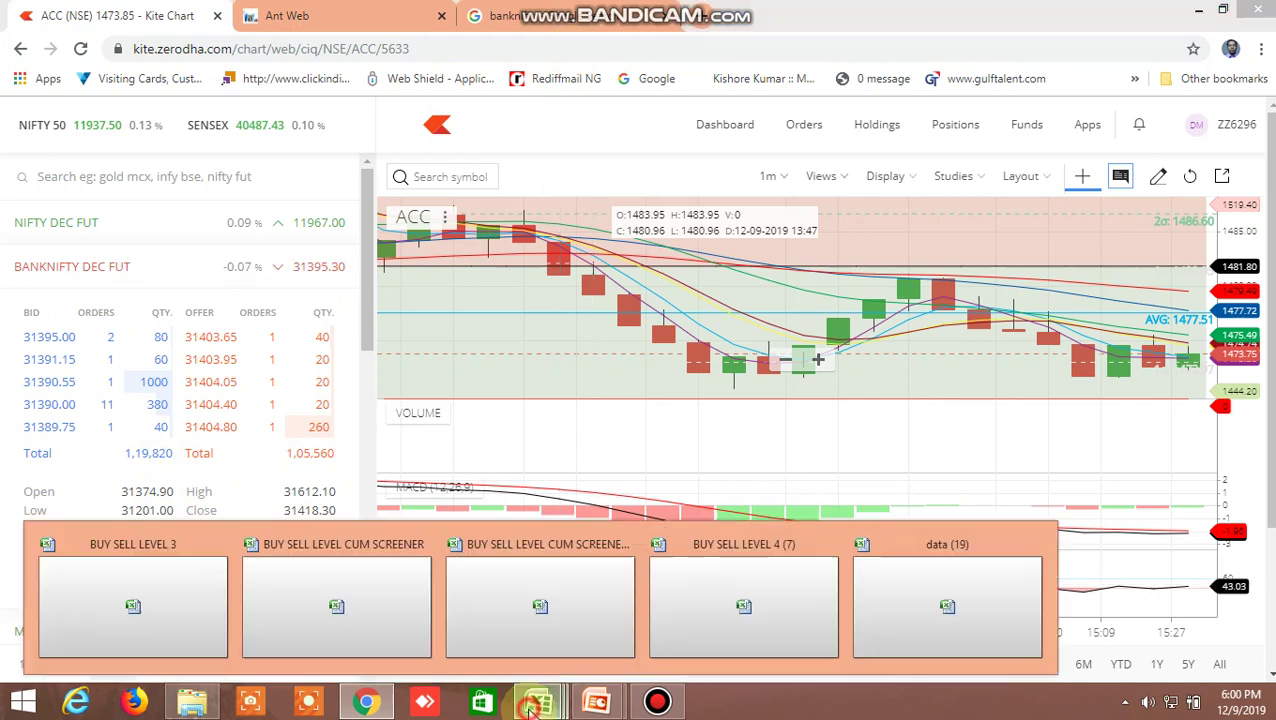
pyautogui.click(580, 603)
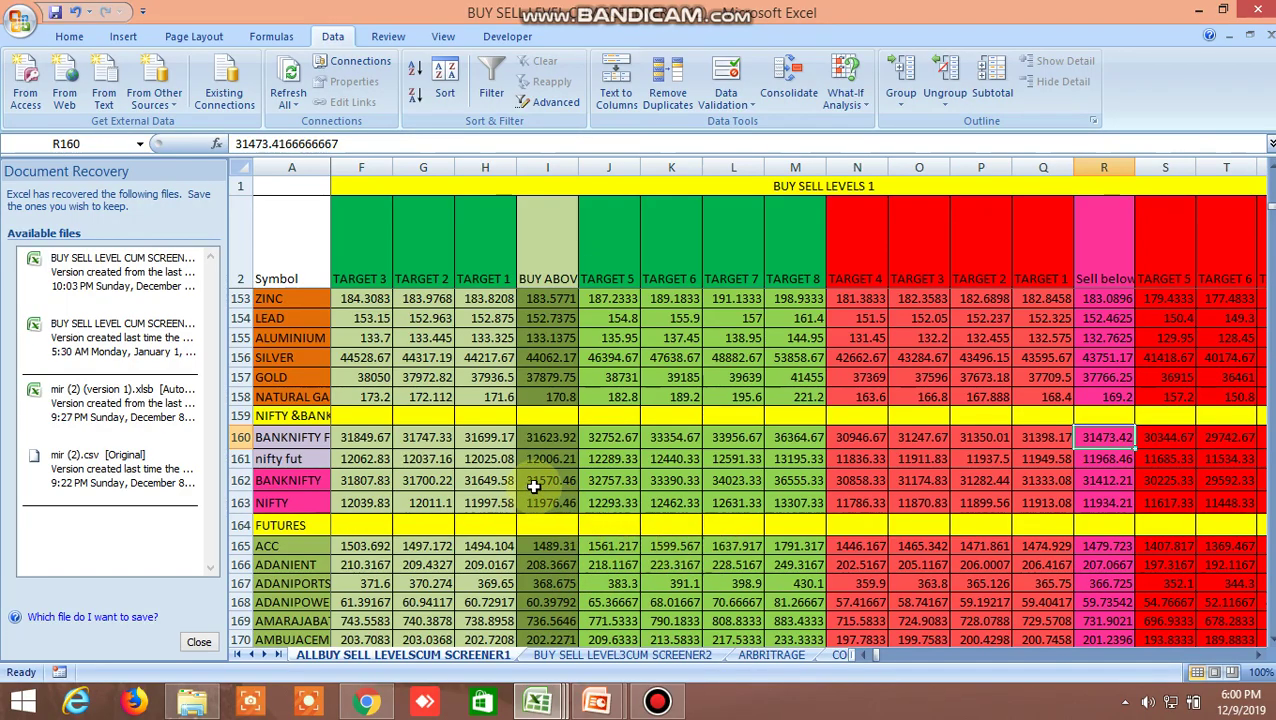
pyautogui.click(551, 458)
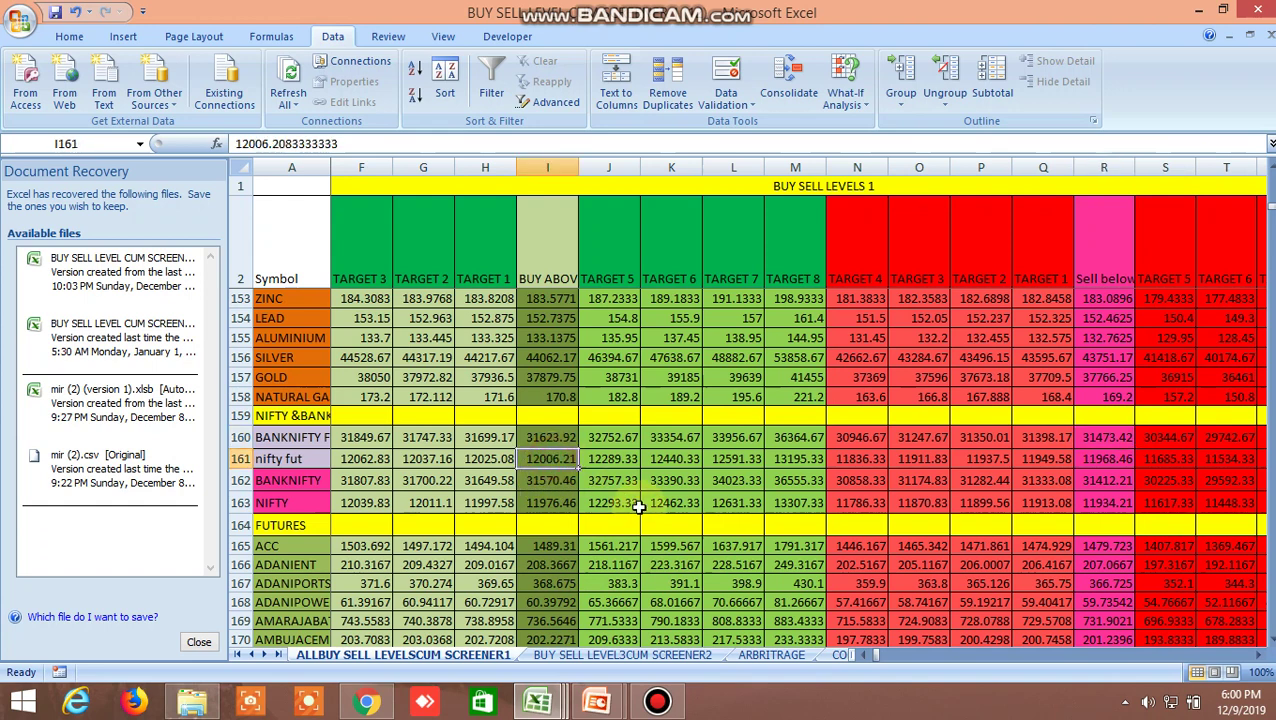
pyautogui.click(1108, 459)
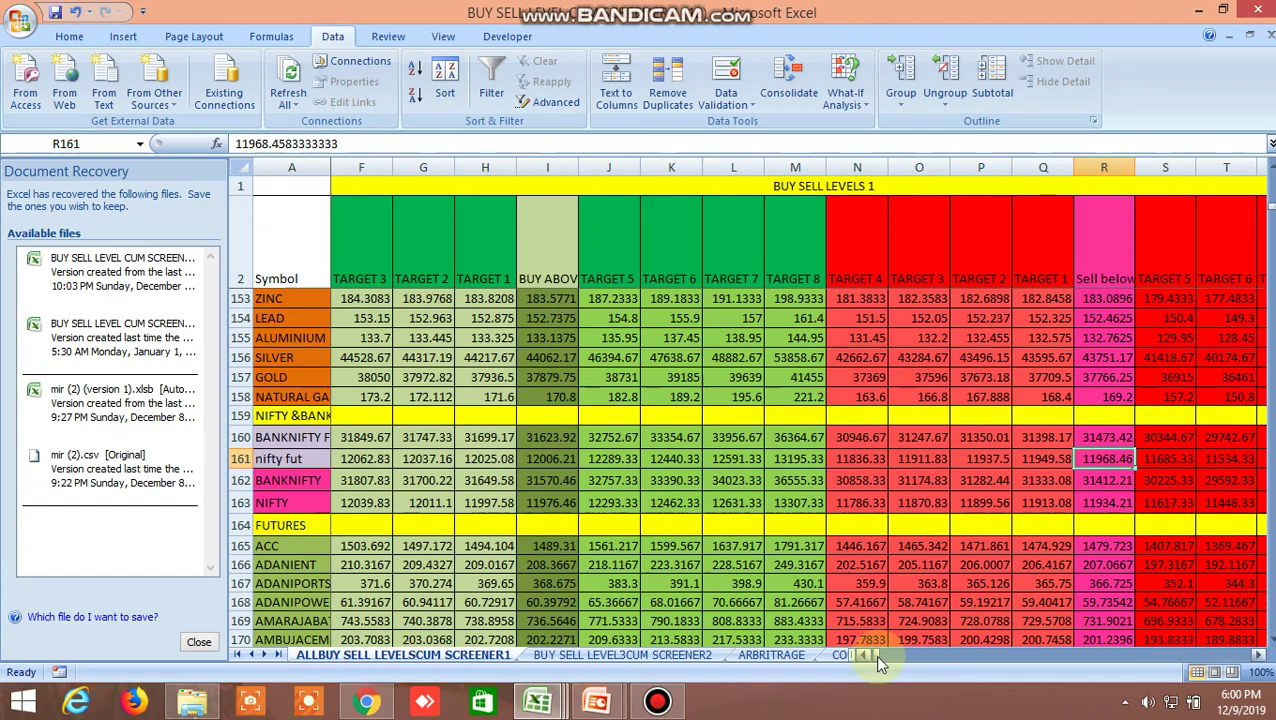
# Compare against nifty futures' day low 11855 in JQ161, then switch to the BUY SELL LEVEL 4 (7) workbook
pyautogui.moveTo(879, 658); pyautogui.dragTo(962, 667)
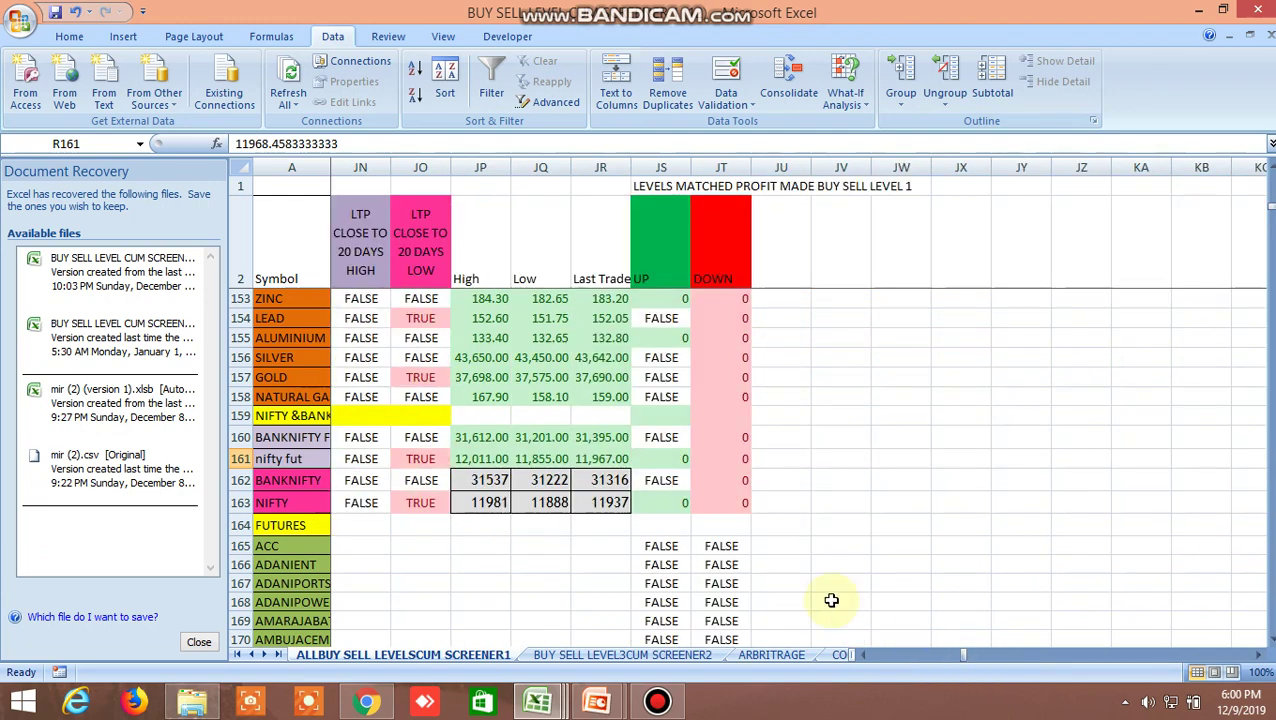
pyautogui.click(548, 460)
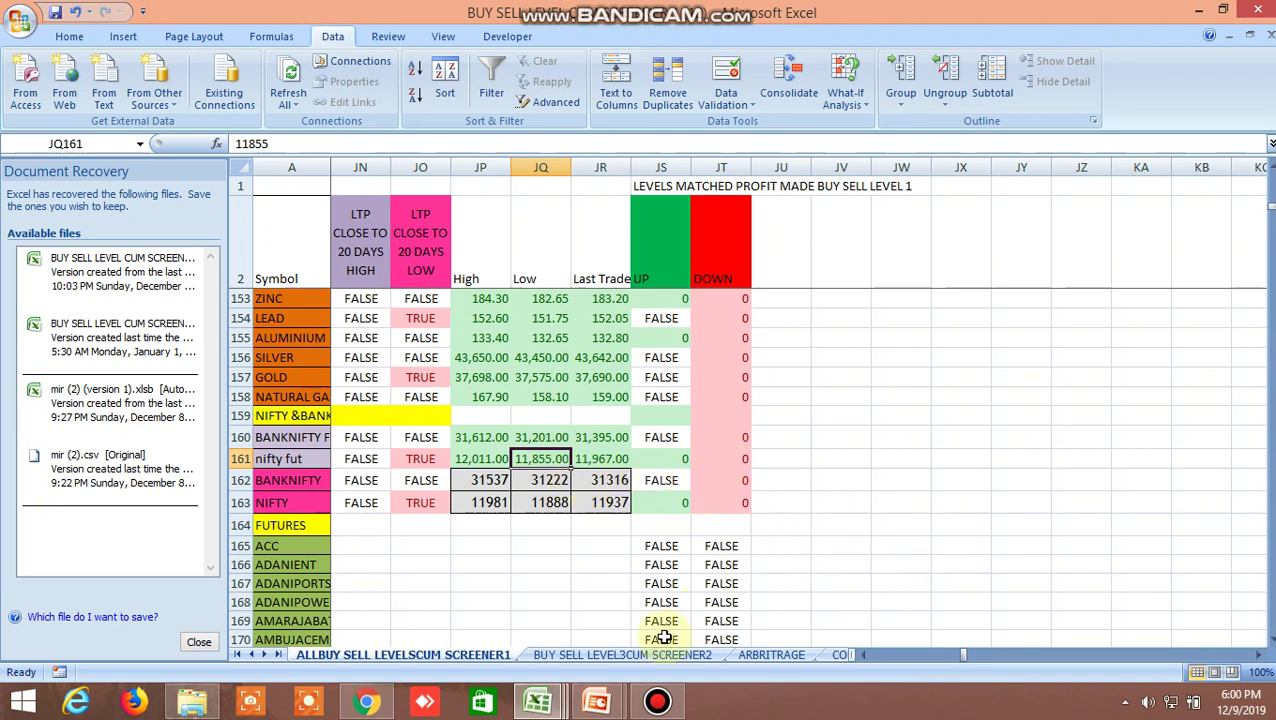
pyautogui.moveTo(555, 706)
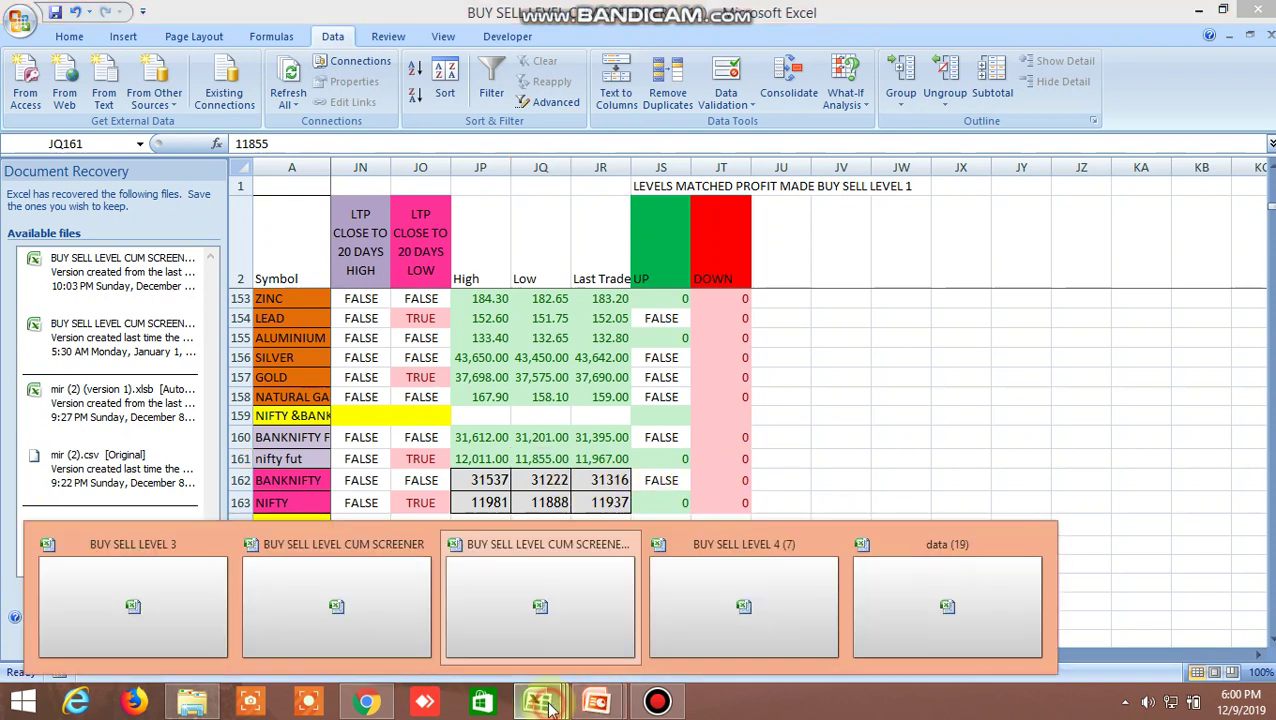
pyautogui.click(752, 600)
pyautogui.moveTo(885, 657); pyautogui.dragTo(1119, 665)
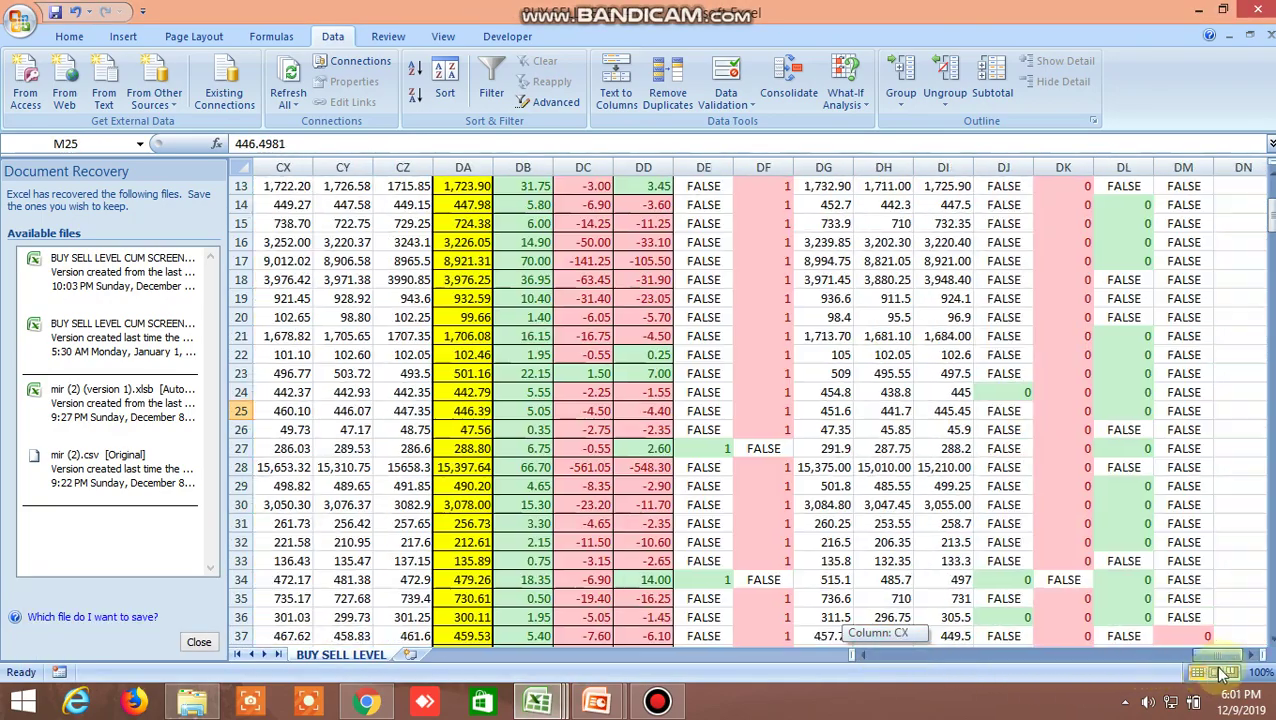
pyautogui.moveTo(1122, 672); pyautogui.dragTo(1218, 668)
pyautogui.scroll(-3, 1015, 530)
pyautogui.scroll(-7, 1015, 530)
pyautogui.scroll(-7, 1015, 530)
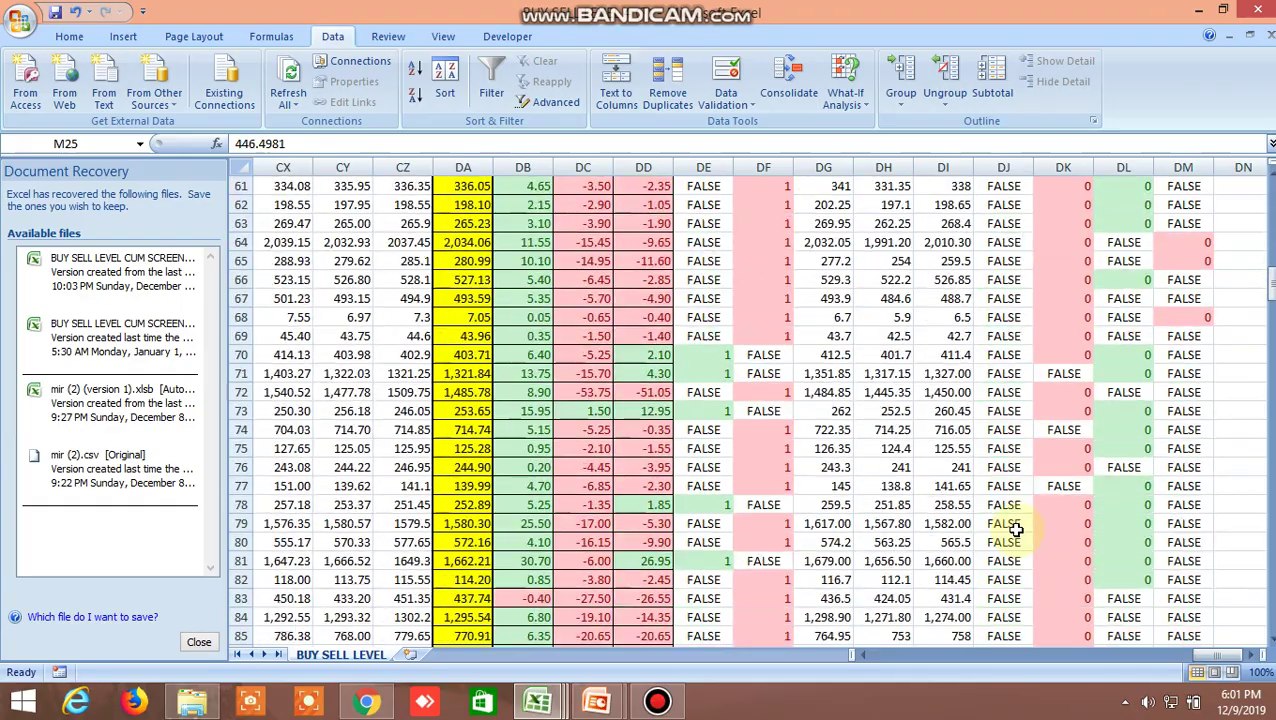
pyautogui.scroll(-8, 1015, 530)
pyautogui.scroll(-7, 1015, 530)
pyautogui.scroll(-9, 1015, 530)
pyautogui.scroll(-2, 1015, 530)
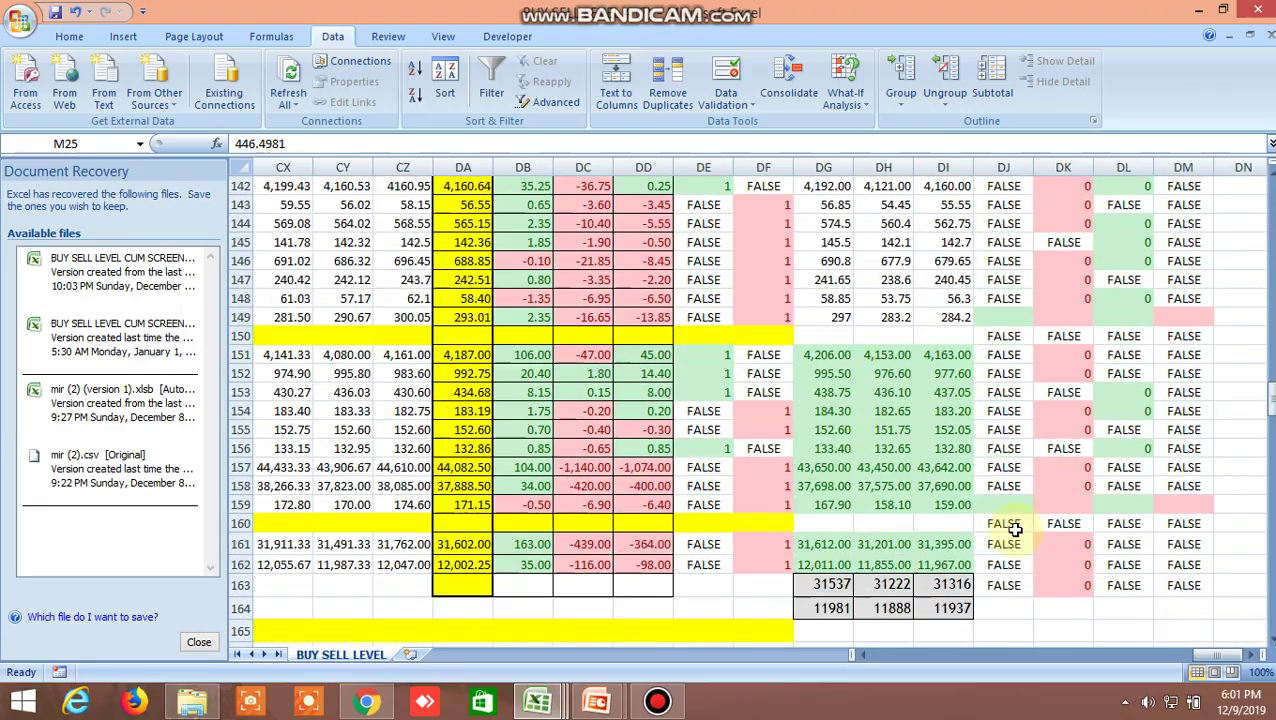
pyautogui.scroll(-1, 1015, 530)
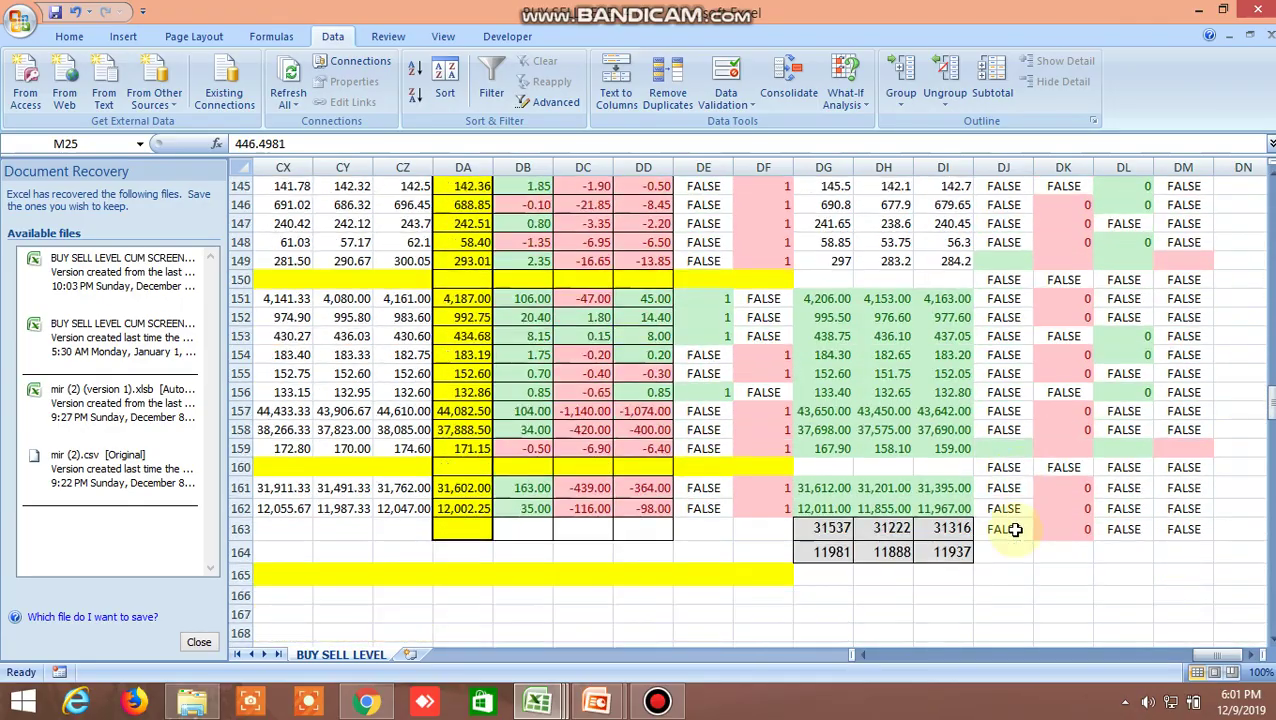
pyautogui.click(1062, 489)
pyautogui.click(1060, 510)
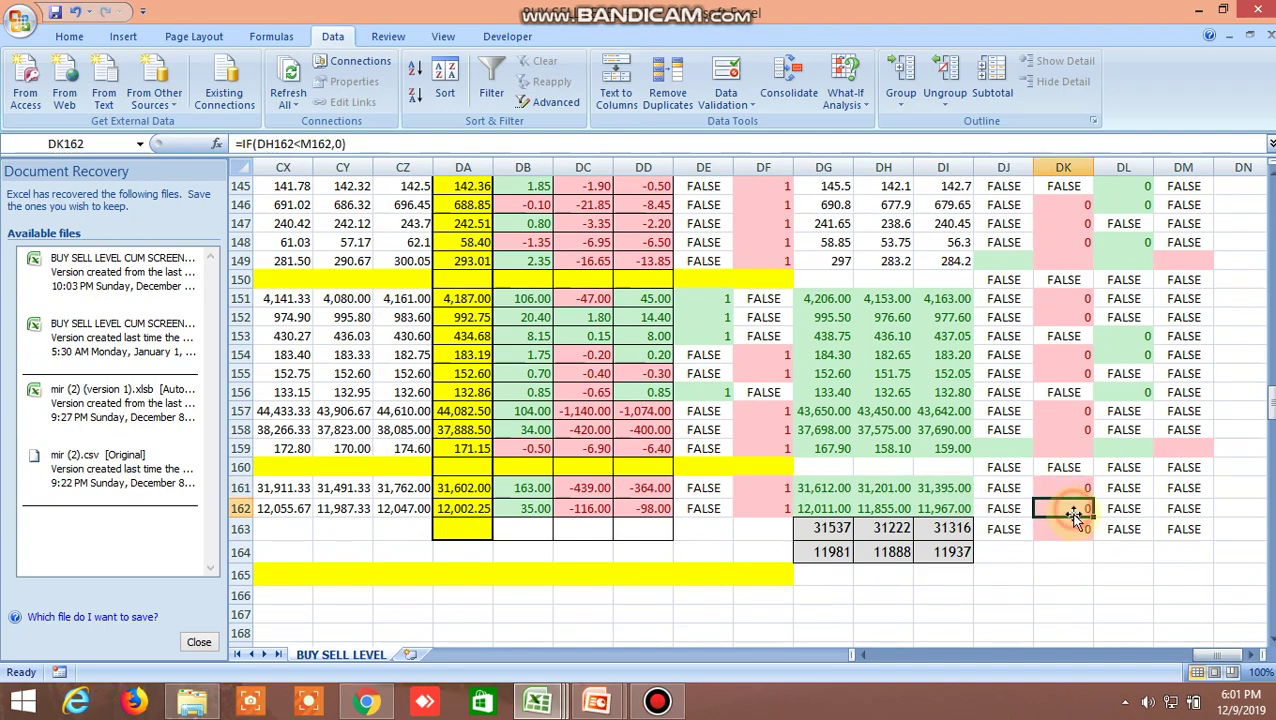
pyautogui.moveTo(1215, 655); pyautogui.dragTo(902, 658)
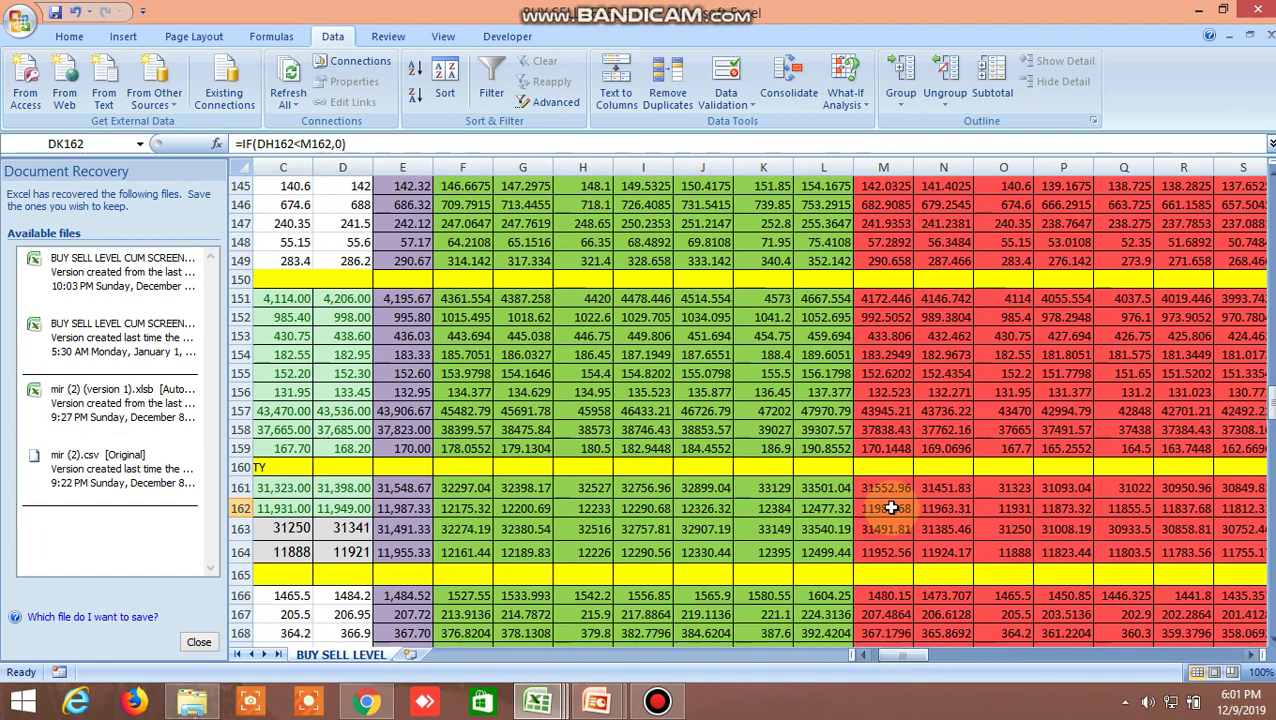
pyautogui.click(884, 488)
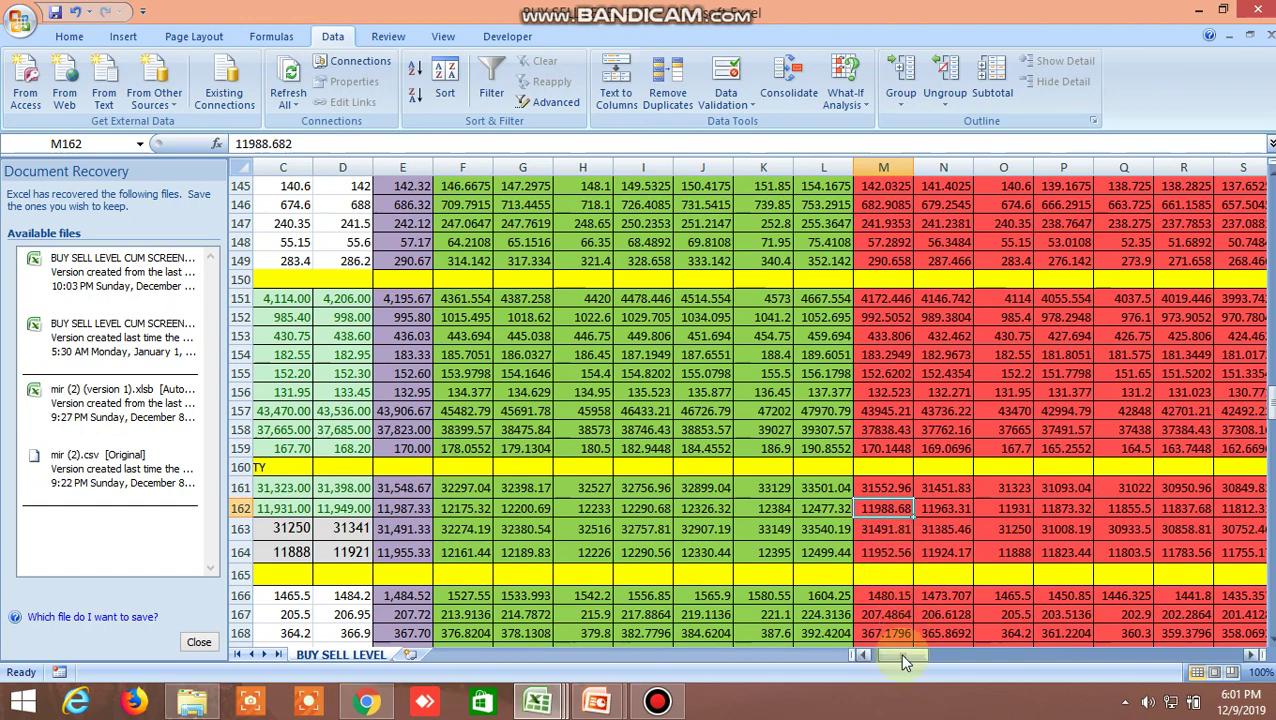
pyautogui.moveTo(899, 653); pyautogui.dragTo(1238, 652)
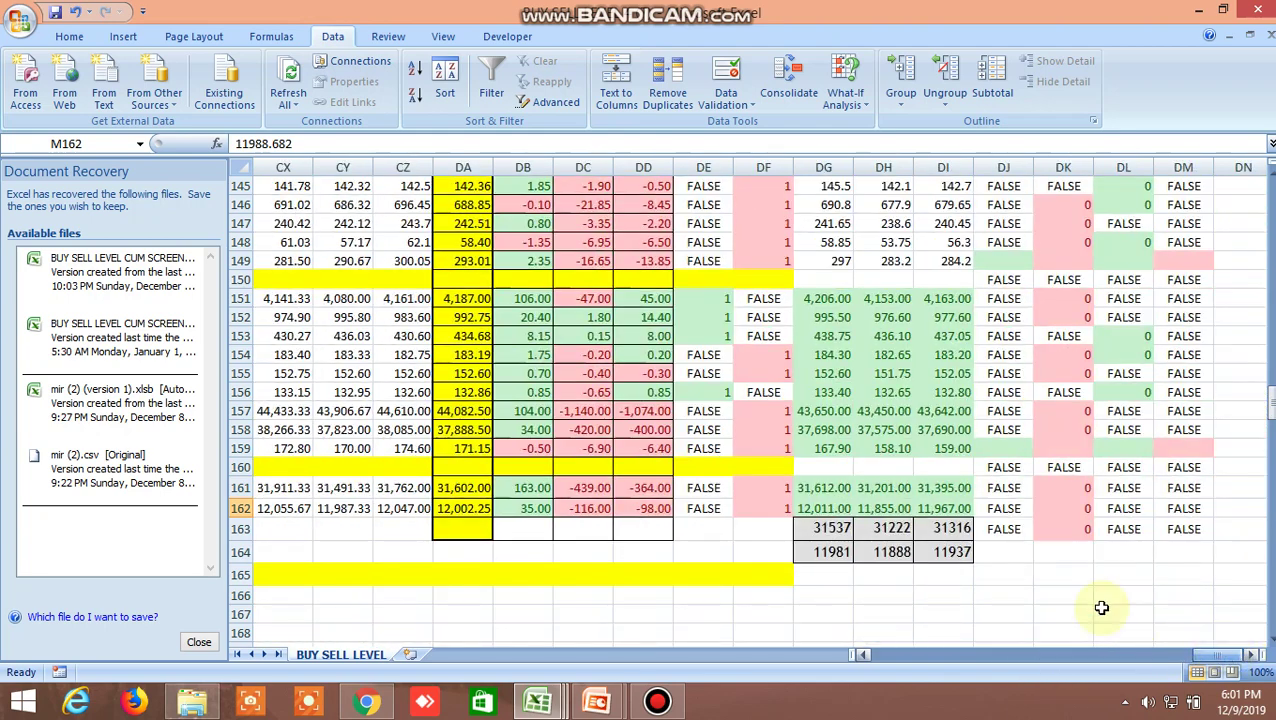
pyautogui.click(884, 510)
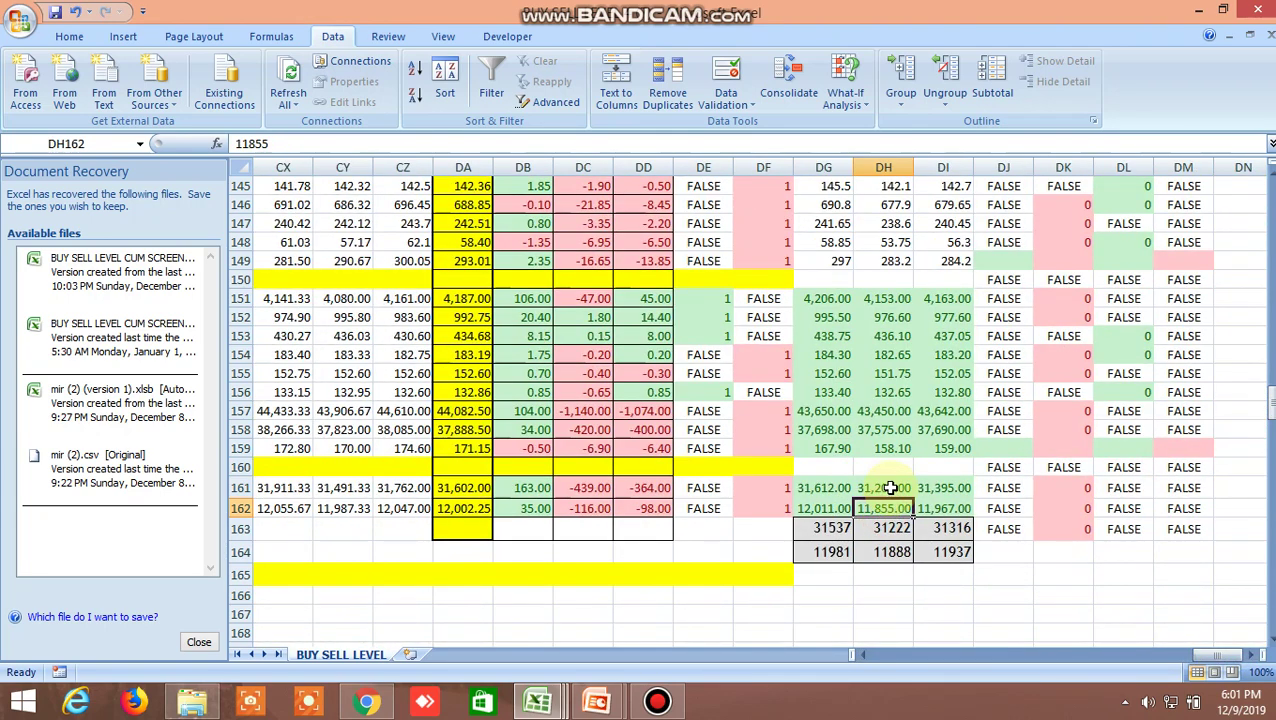
pyautogui.click(890, 488)
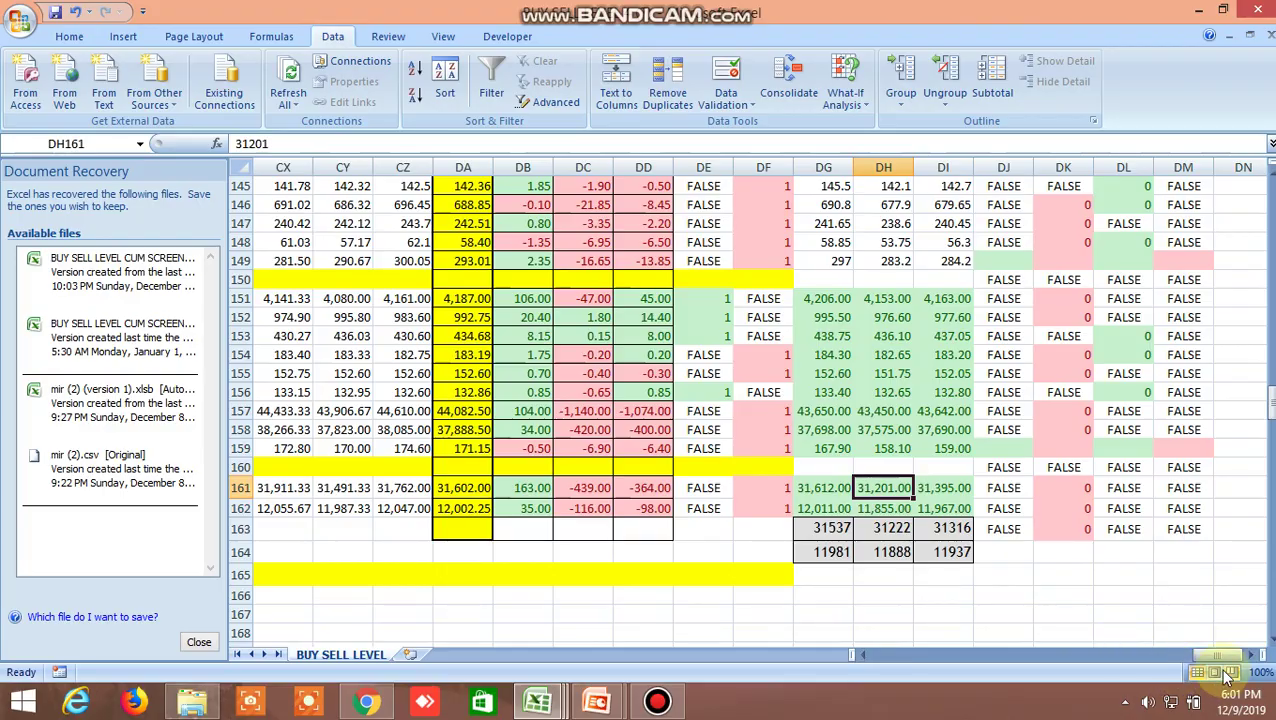
pyautogui.scroll(3, 985, 556)
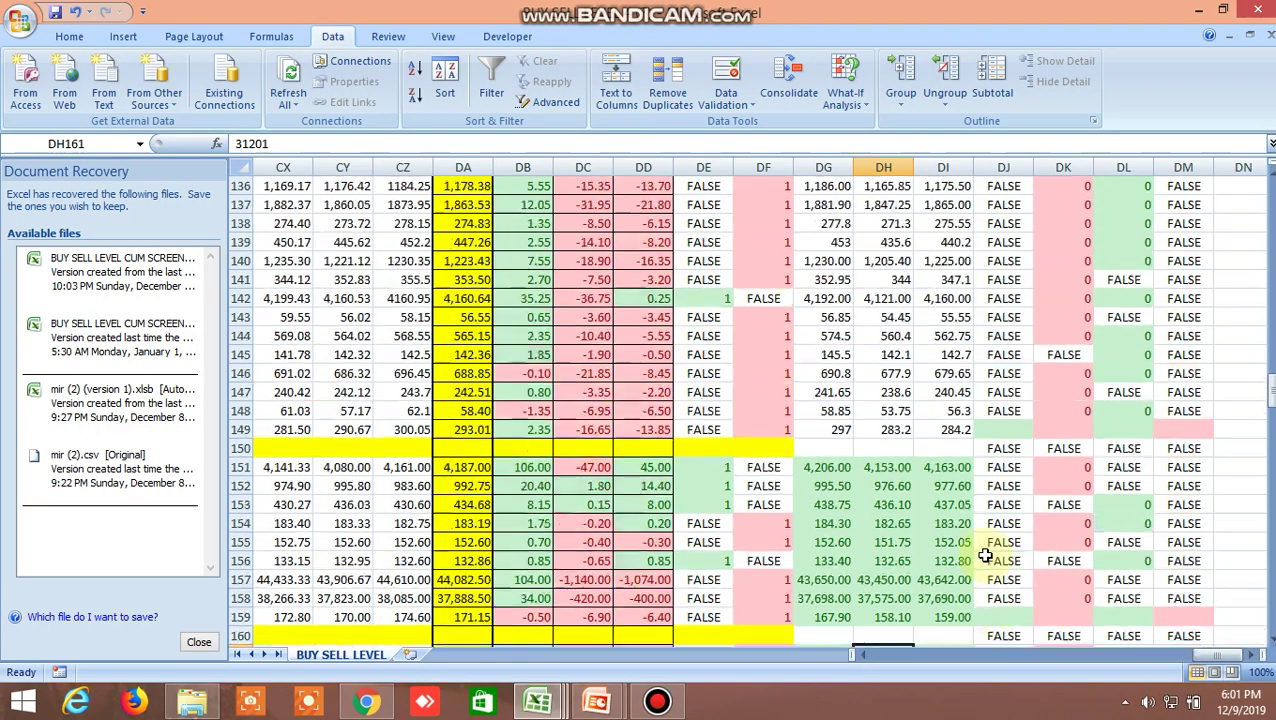
pyautogui.scroll(4, 983, 543)
pyautogui.scroll(6, 983, 543)
pyautogui.scroll(7, 960, 530)
pyautogui.scroll(10, 938, 515)
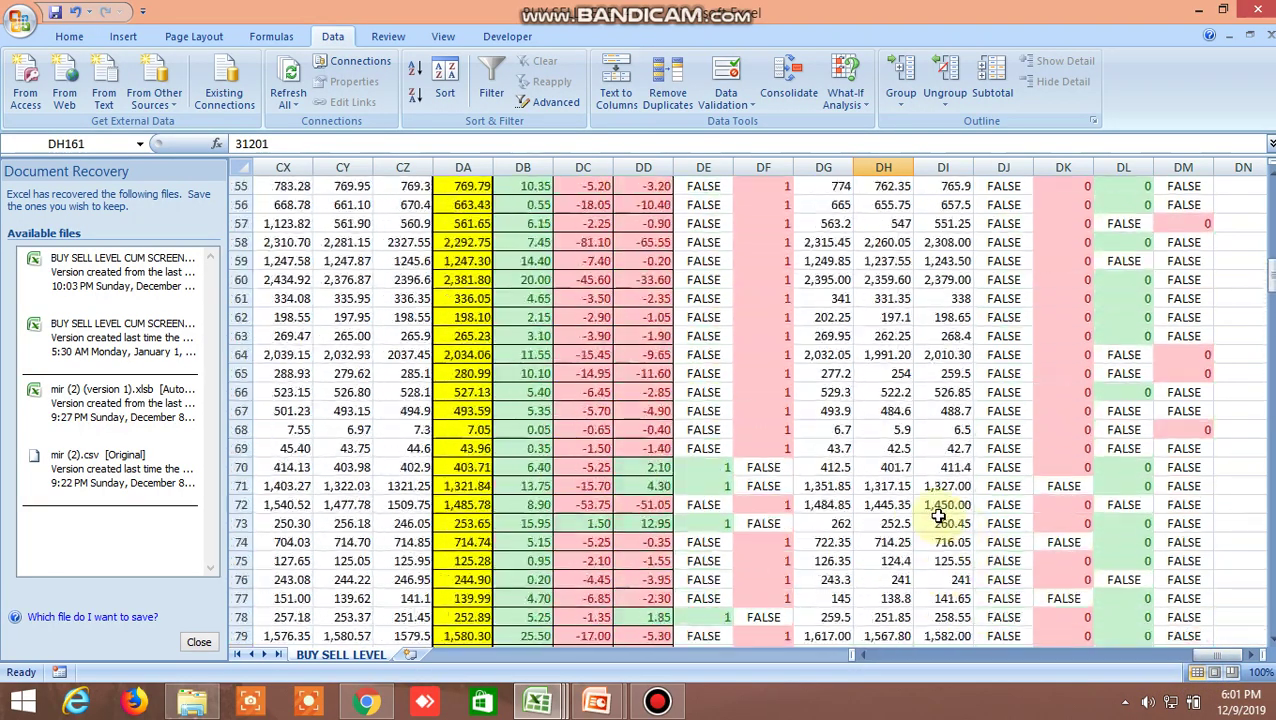
pyautogui.scroll(10, 938, 515)
pyautogui.scroll(8, 938, 515)
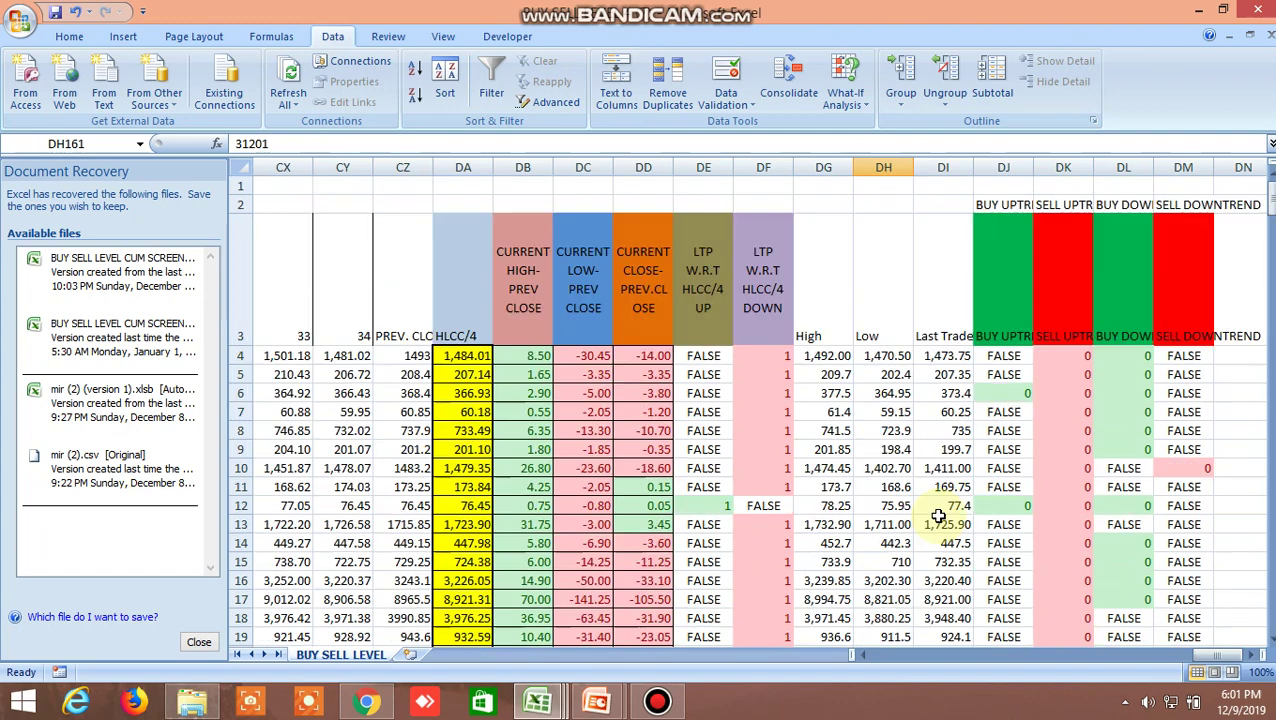
# Switch to BUY SELL LEVEL CUM SCREENER 1 (12) and return to its targets in columns A–P
pyautogui.click(540, 703)
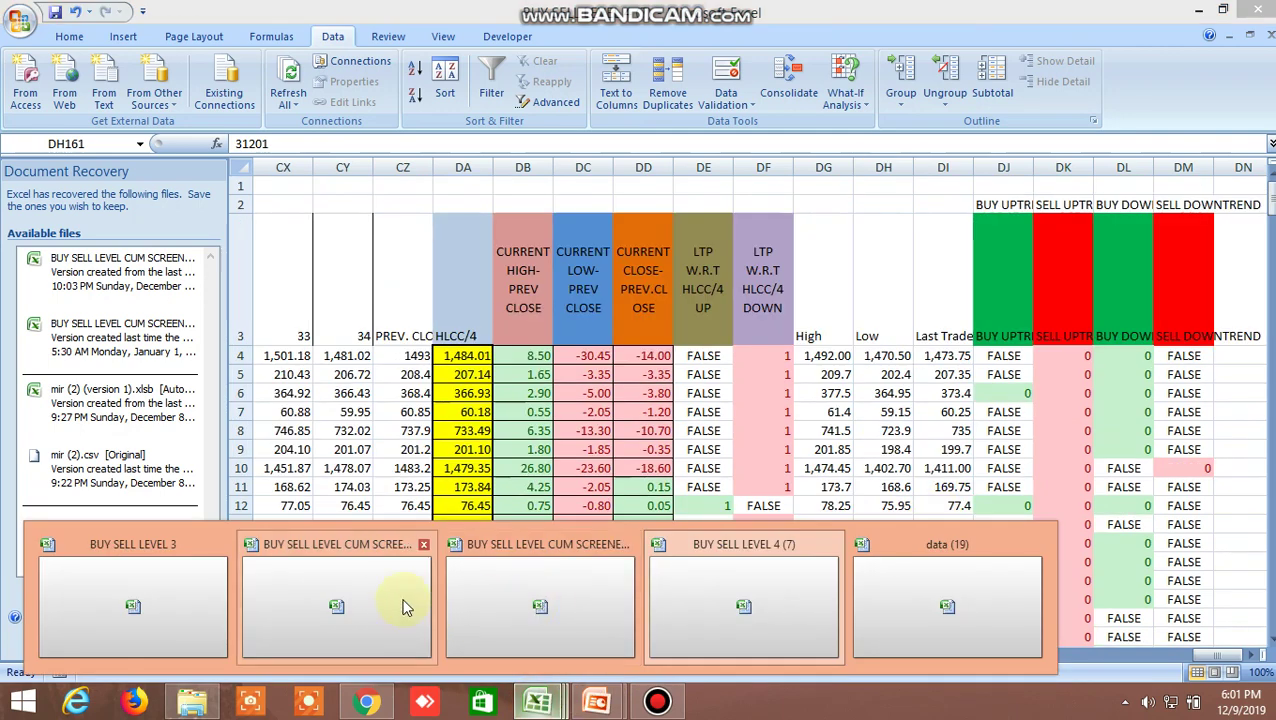
pyautogui.click(555, 594)
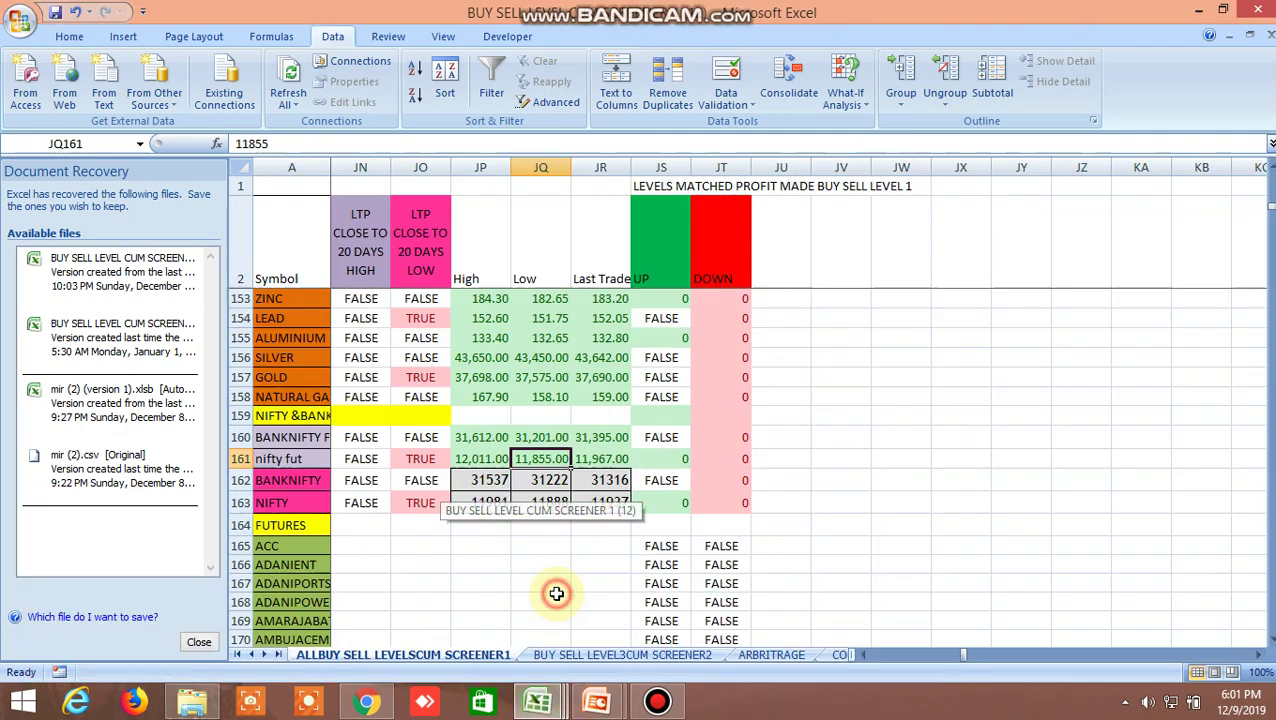
pyautogui.moveTo(961, 654)
pyautogui.mouseDown()
pyautogui.moveTo(890, 668)
pyautogui.moveTo(868, 658)
pyautogui.mouseUp()
pyautogui.scroll(11, 803, 544)
pyautogui.scroll(7, 803, 544)
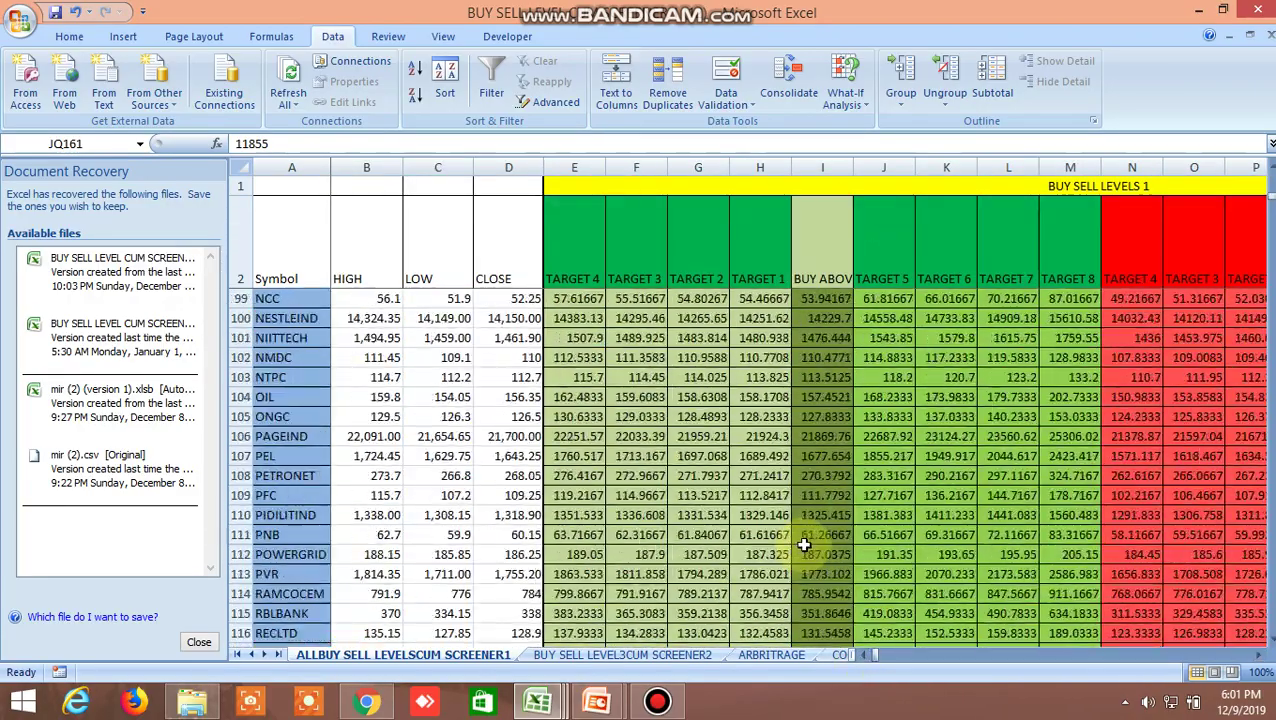
pyautogui.scroll(12, 803, 544)
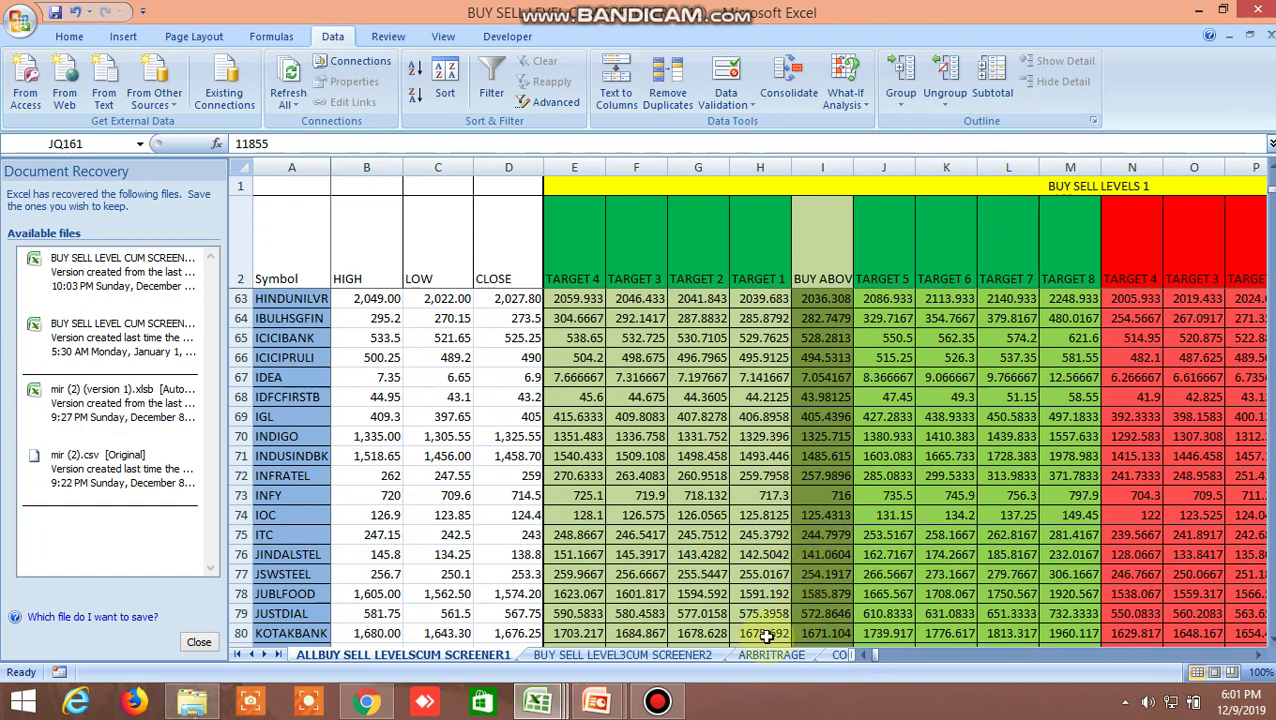
pyautogui.click(662, 704)
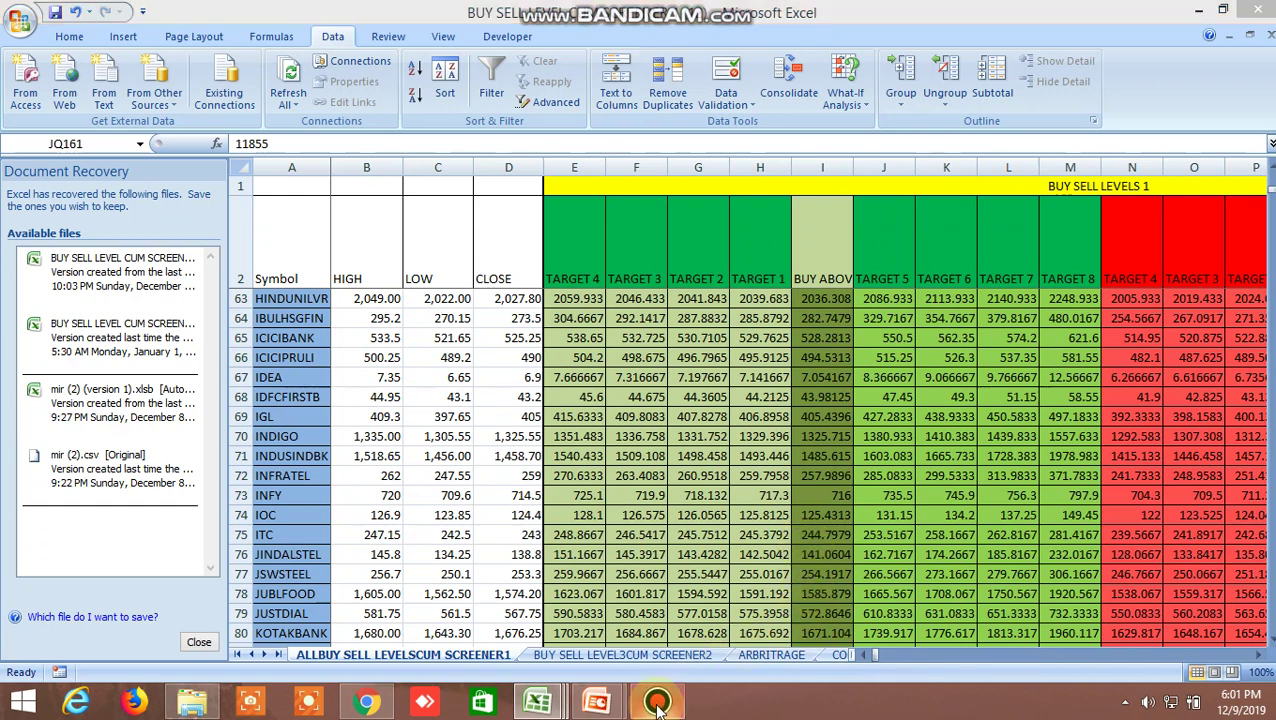
pyautogui.click(657, 703)
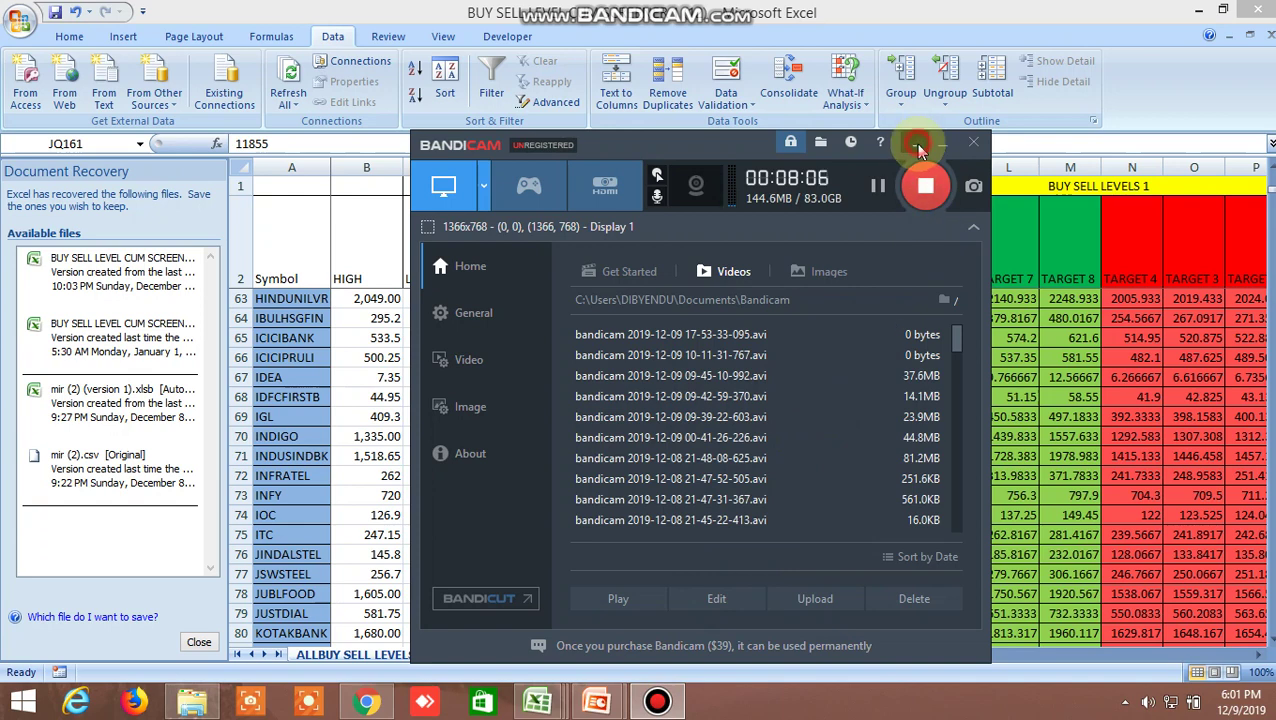
pyautogui.click(919, 146)
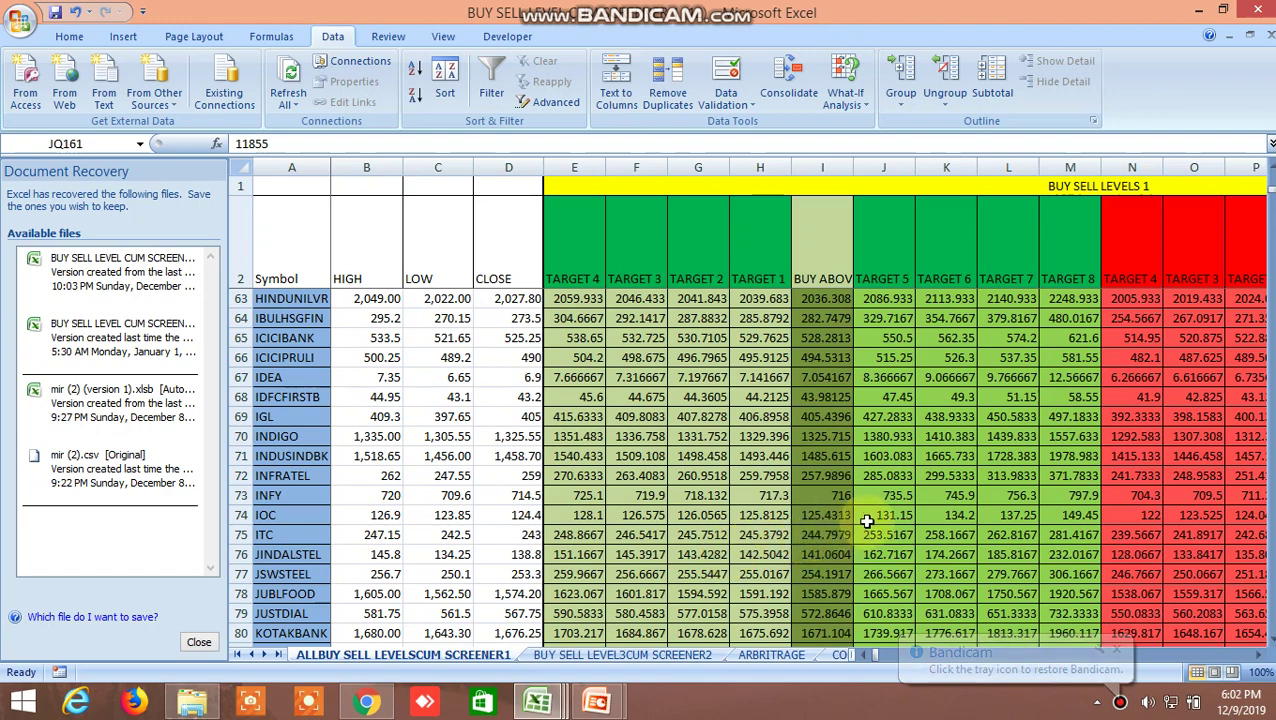
# Scroll right through the sell target columns, then switch to the BUY SELL LEVEL3CUM SCREENER2 sheet
pyautogui.click(1262, 660)
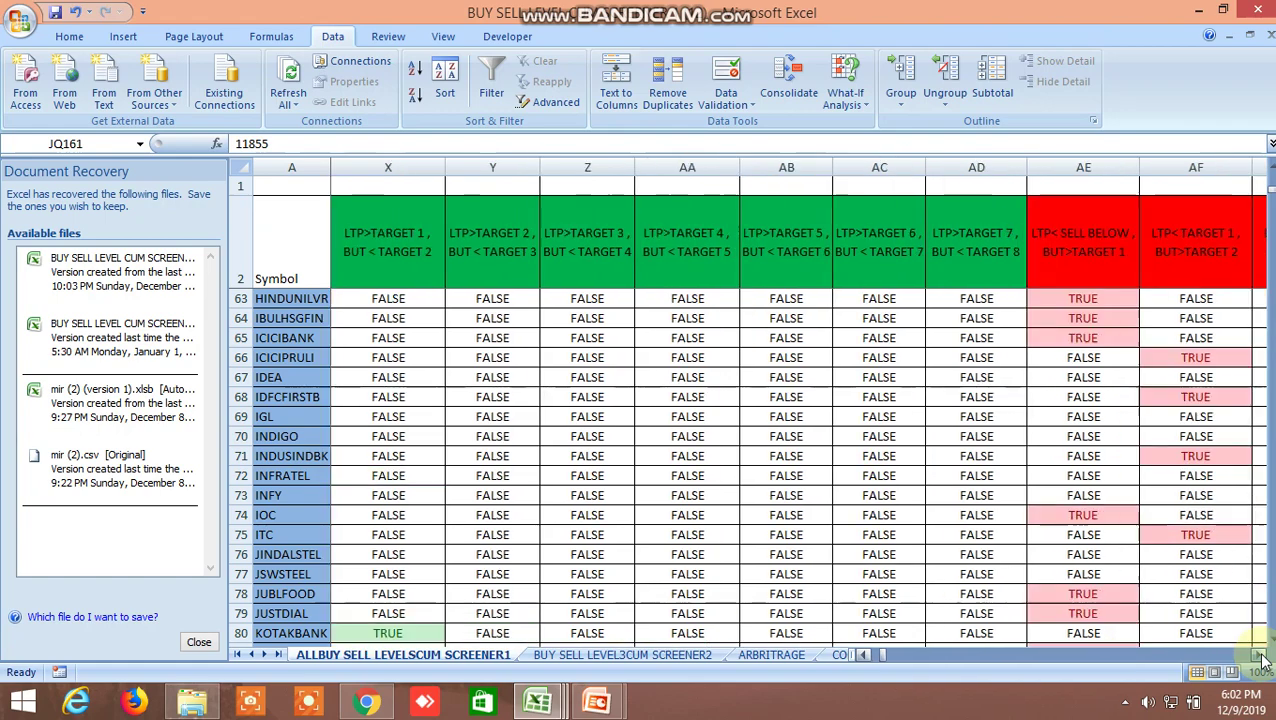
pyautogui.moveTo(1262, 660); pyautogui.dragTo(1262, 660)
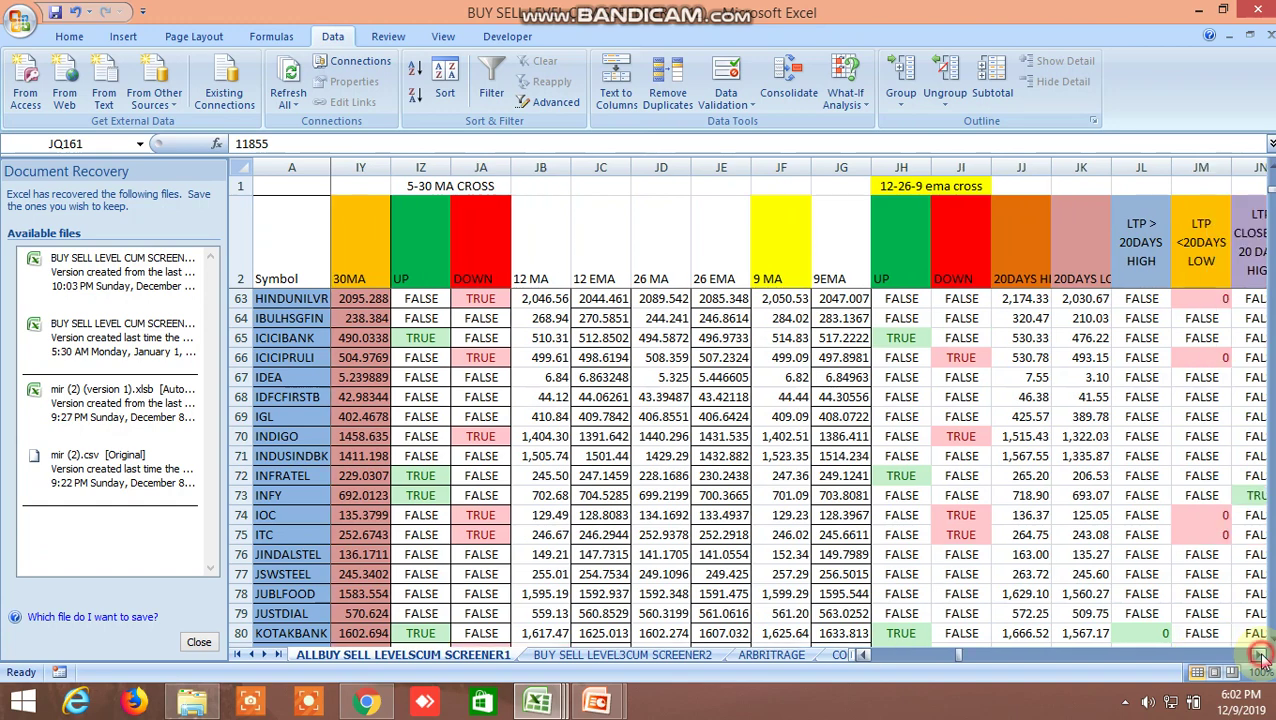
pyautogui.click(650, 656)
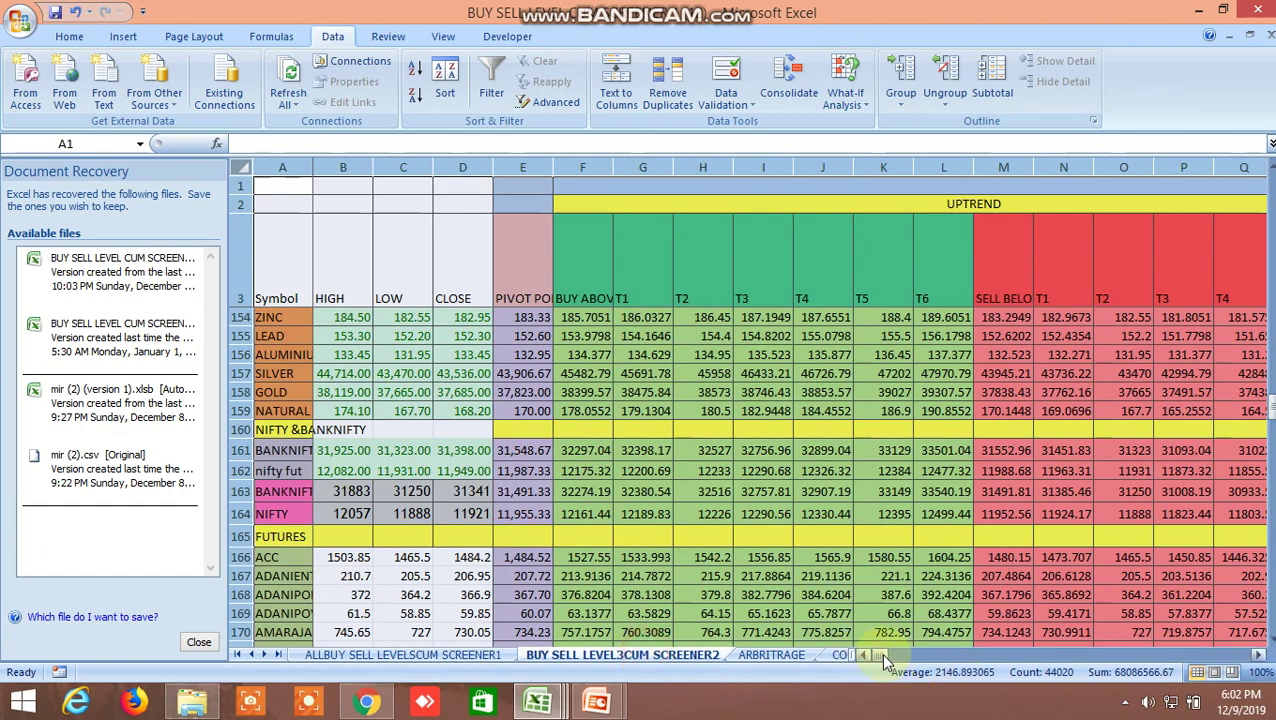
# Select the BUY SELL LEVELS 3 title and bring the CLOSE and pivot point columns into view
pyautogui.moveTo(880, 655); pyautogui.dragTo(897, 660)
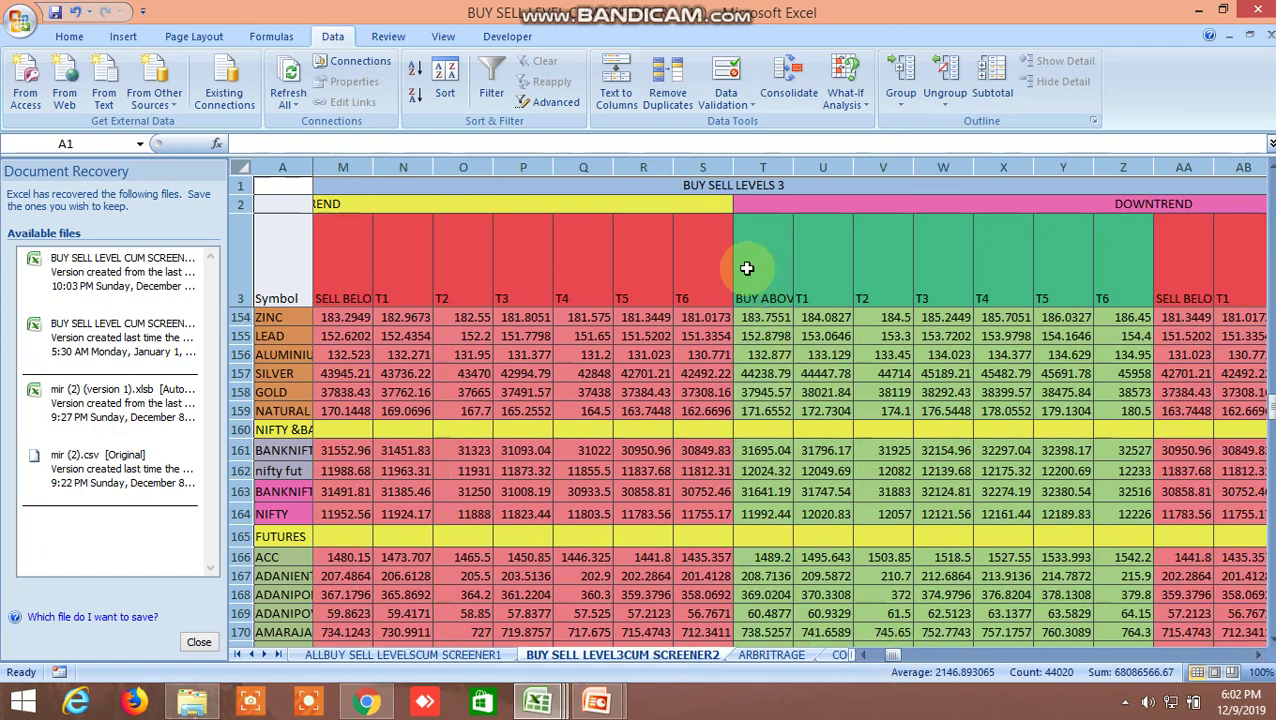
pyautogui.click(695, 185)
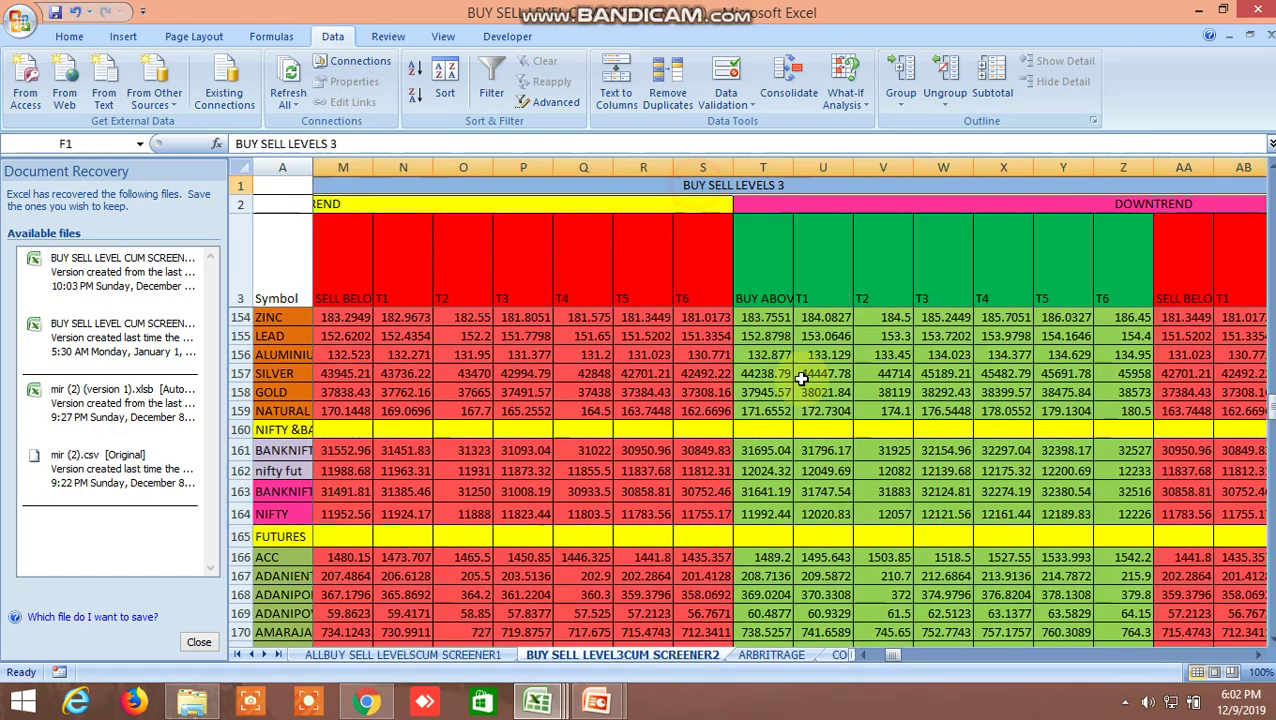
pyautogui.click(862, 655)
pyautogui.click(862, 655)
pyautogui.click(862, 655)
pyautogui.click(862, 655)
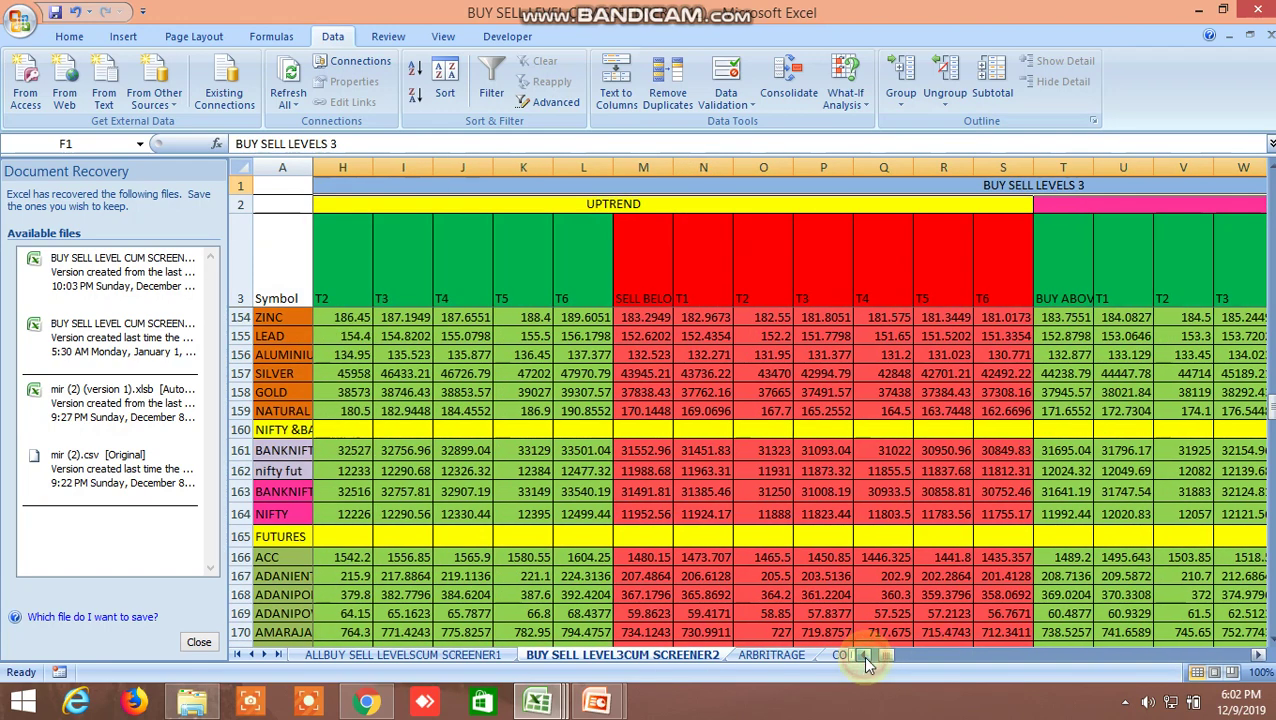
pyautogui.click(862, 655)
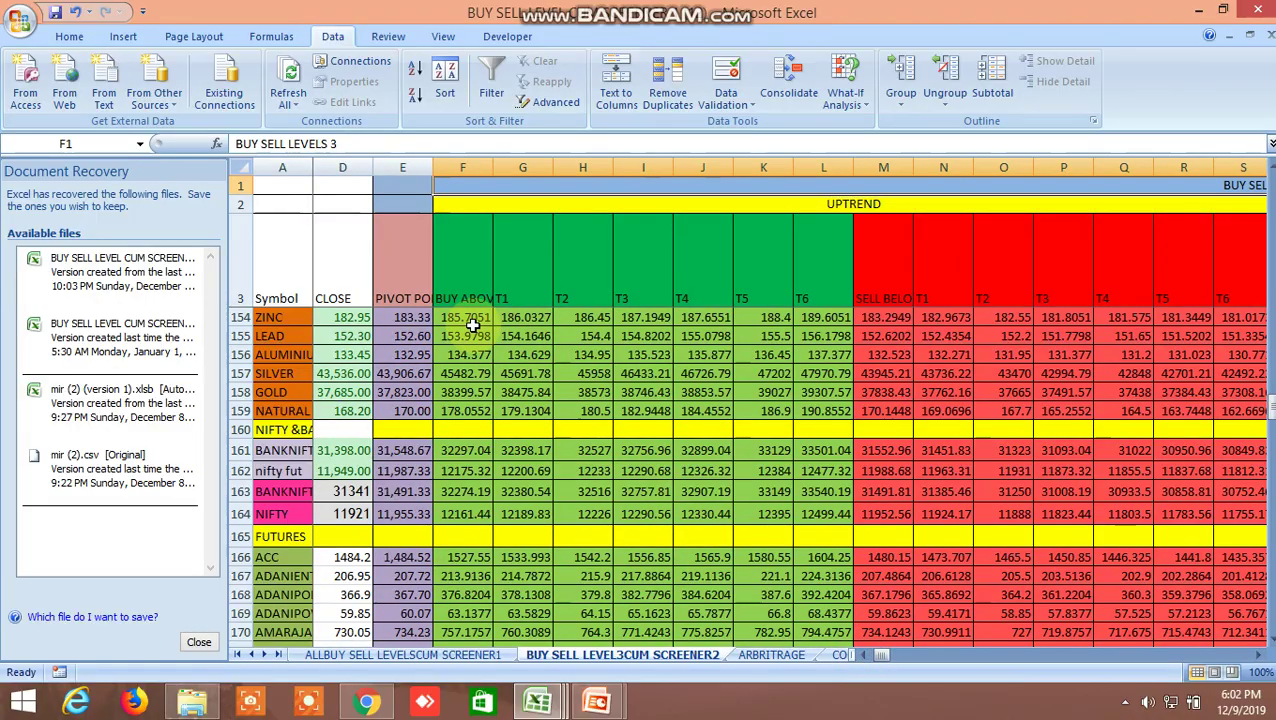
pyautogui.scroll(9, 521, 373)
pyautogui.scroll(9, 521, 373)
pyautogui.scroll(9, 521, 375)
pyautogui.scroll(9, 525, 383)
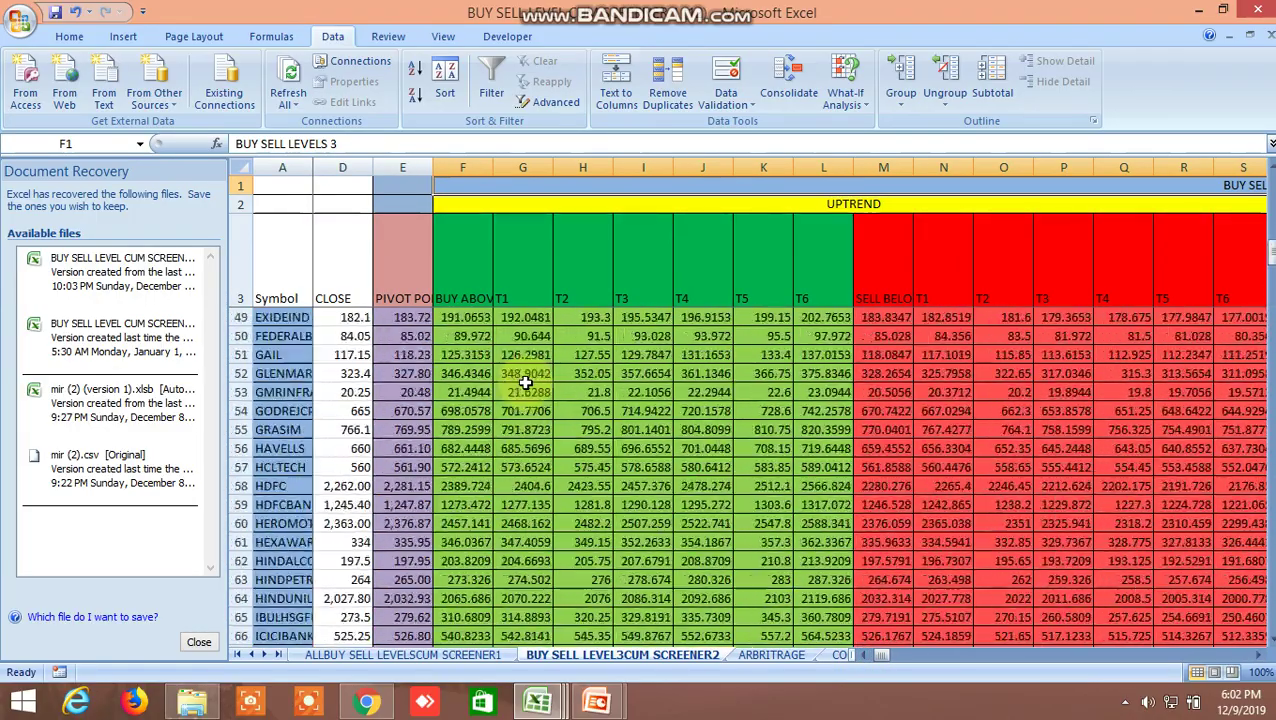
pyautogui.scroll(9, 525, 383)
pyautogui.scroll(6, 525, 383)
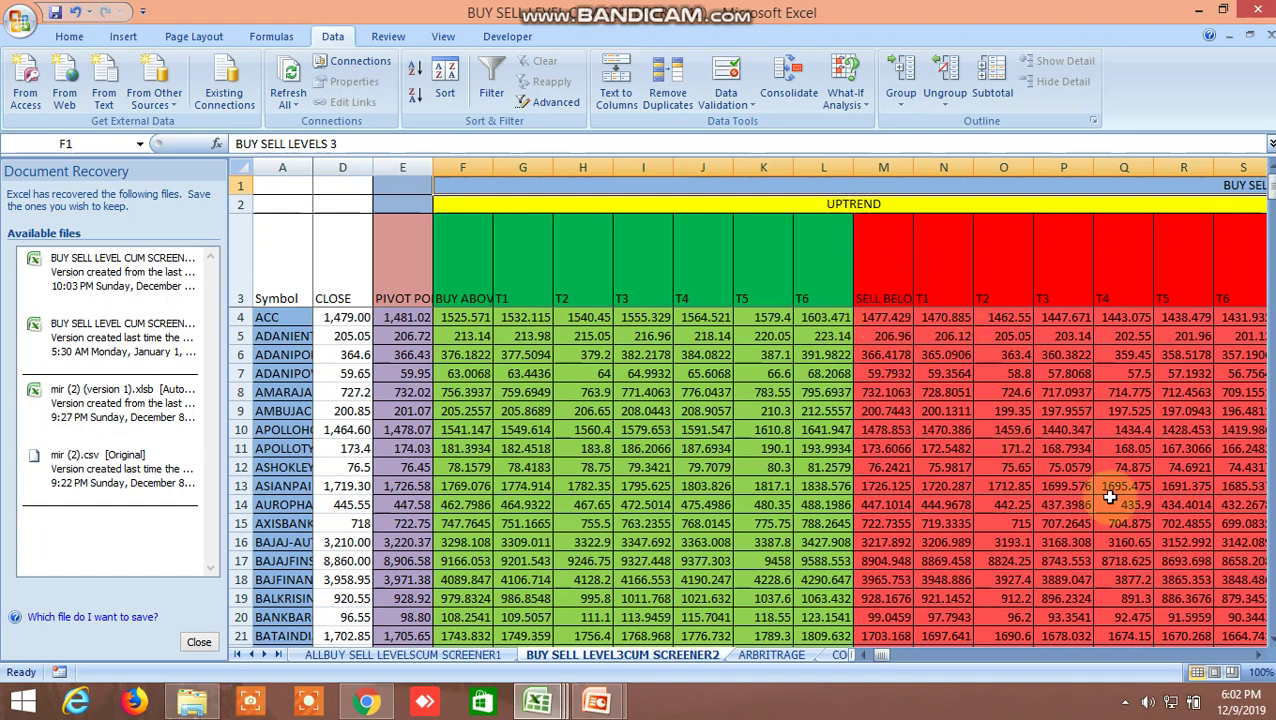
# Scroll right across the SCREENER2 downtrend target columns
pyautogui.click(1258, 655)
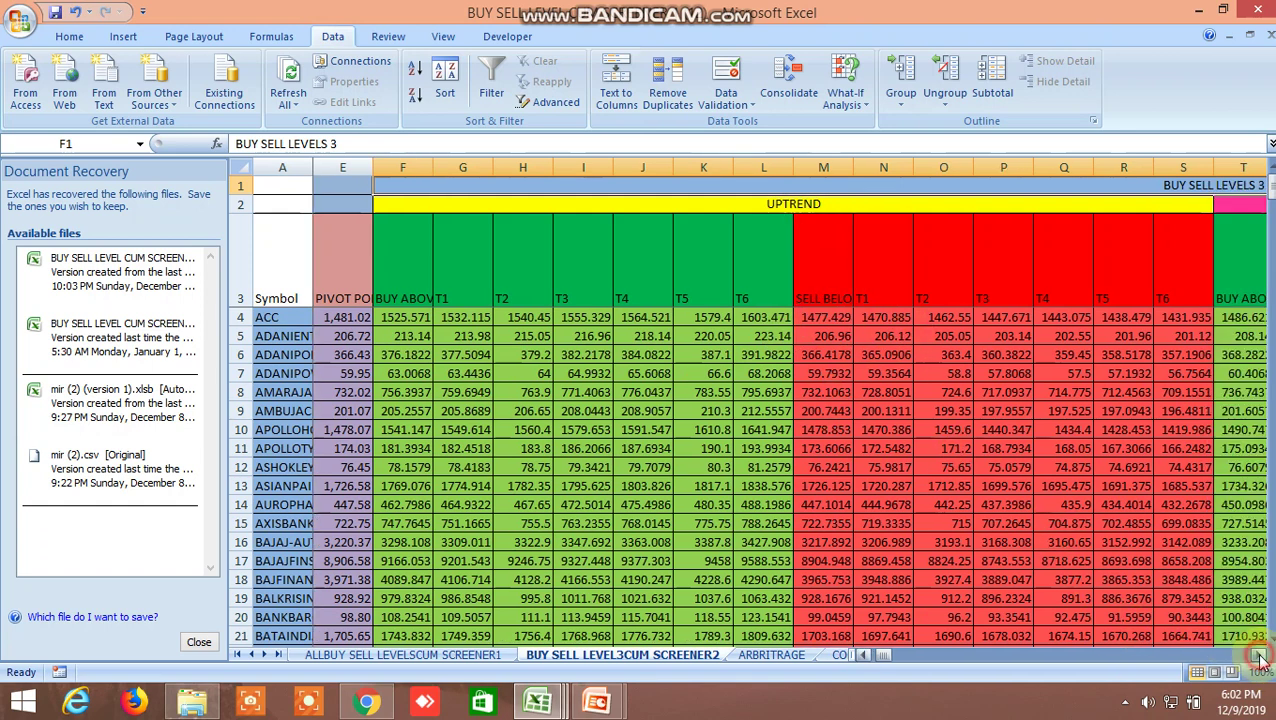
pyautogui.click(1258, 655)
pyautogui.click(1258, 655)
pyautogui.click(1258, 655)
pyautogui.click(1258, 655)
pyautogui.click(1258, 655)
pyautogui.click(1258, 655)
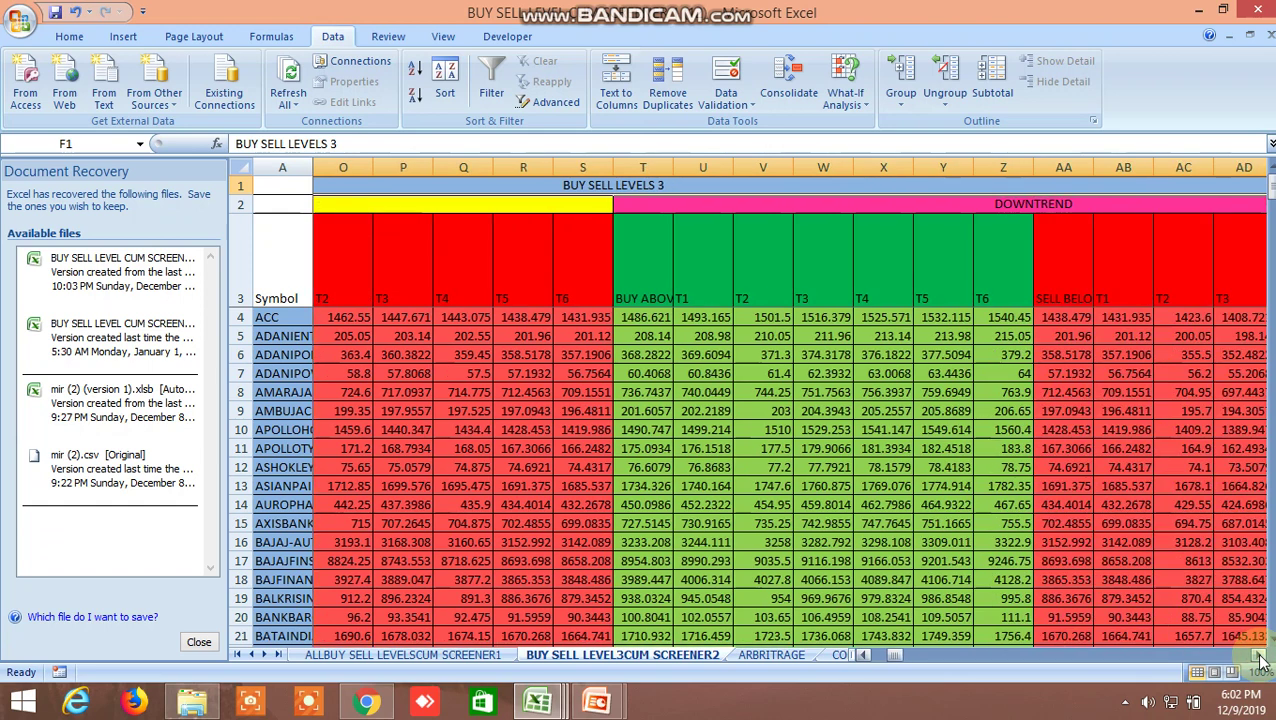
pyautogui.click(1258, 655)
pyautogui.click(1258, 655)
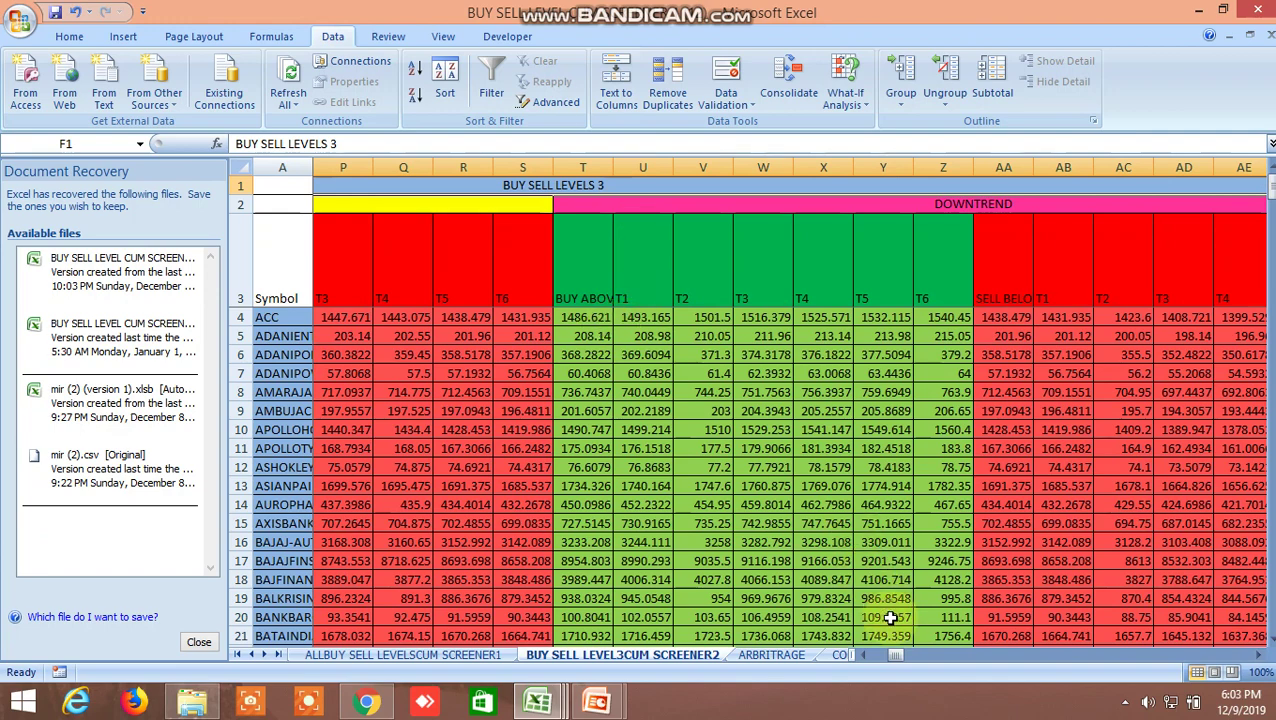
# Move to the moving-average and EMA-cross UP/DOWN columns, then reveal the hidden tray icons
pyautogui.moveTo(893, 655); pyautogui.dragTo(918, 668)
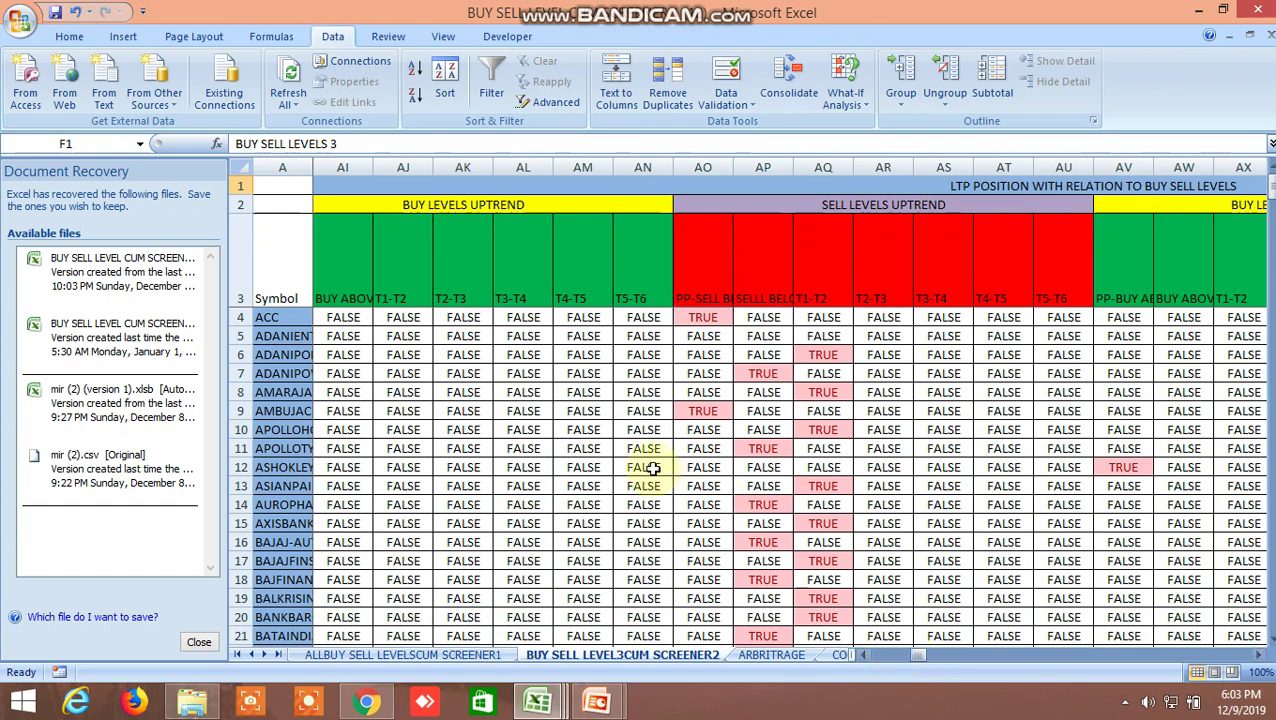
pyautogui.click(950, 655)
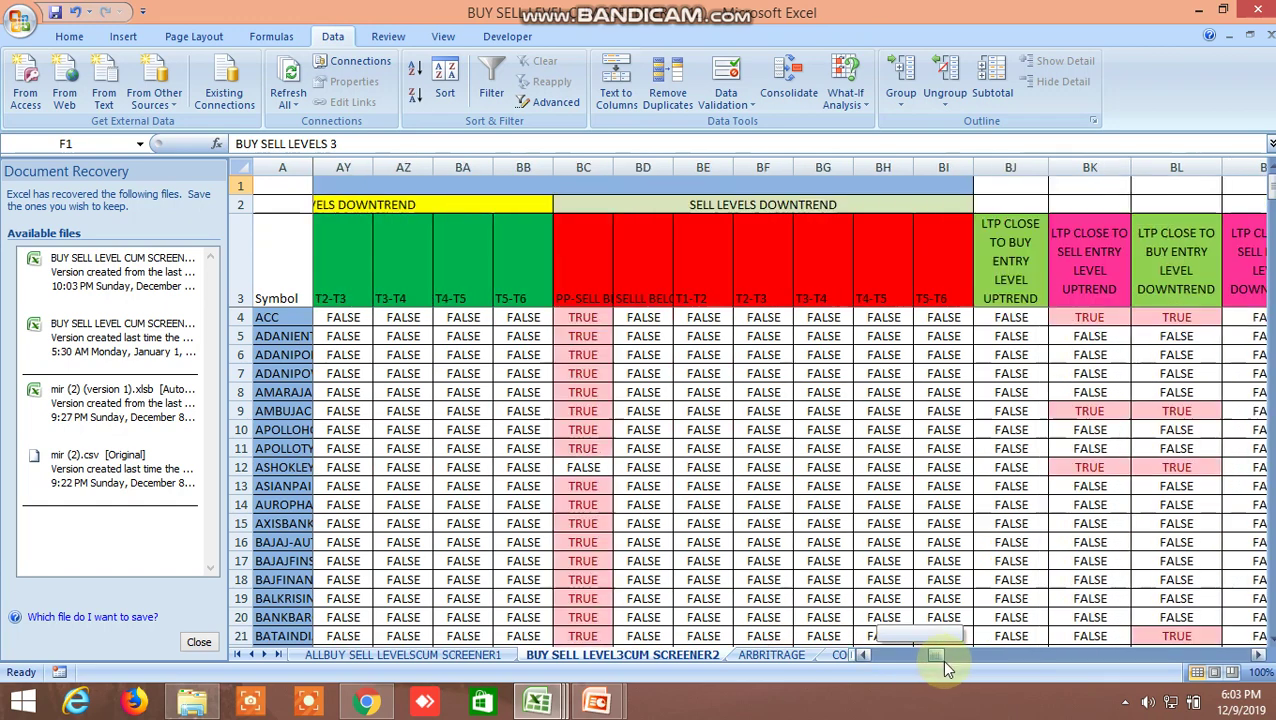
pyautogui.click(952, 655)
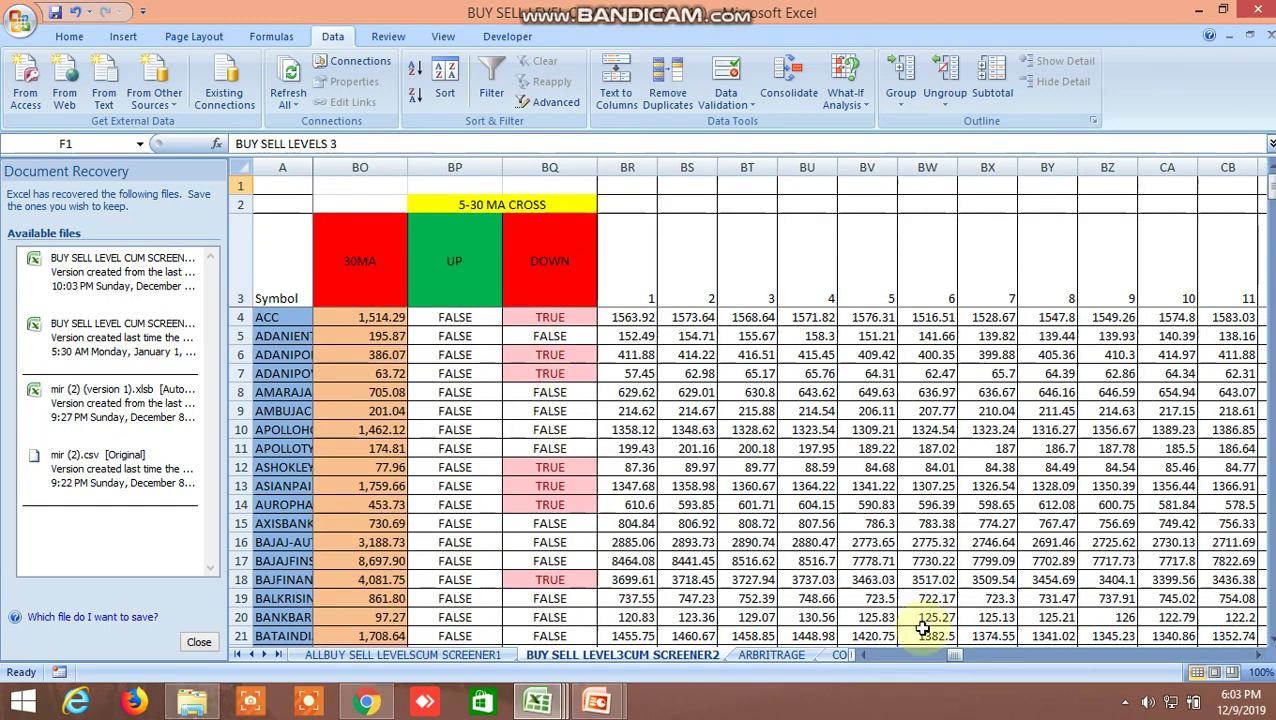
pyautogui.moveTo(953, 657); pyautogui.dragTo(1100, 670)
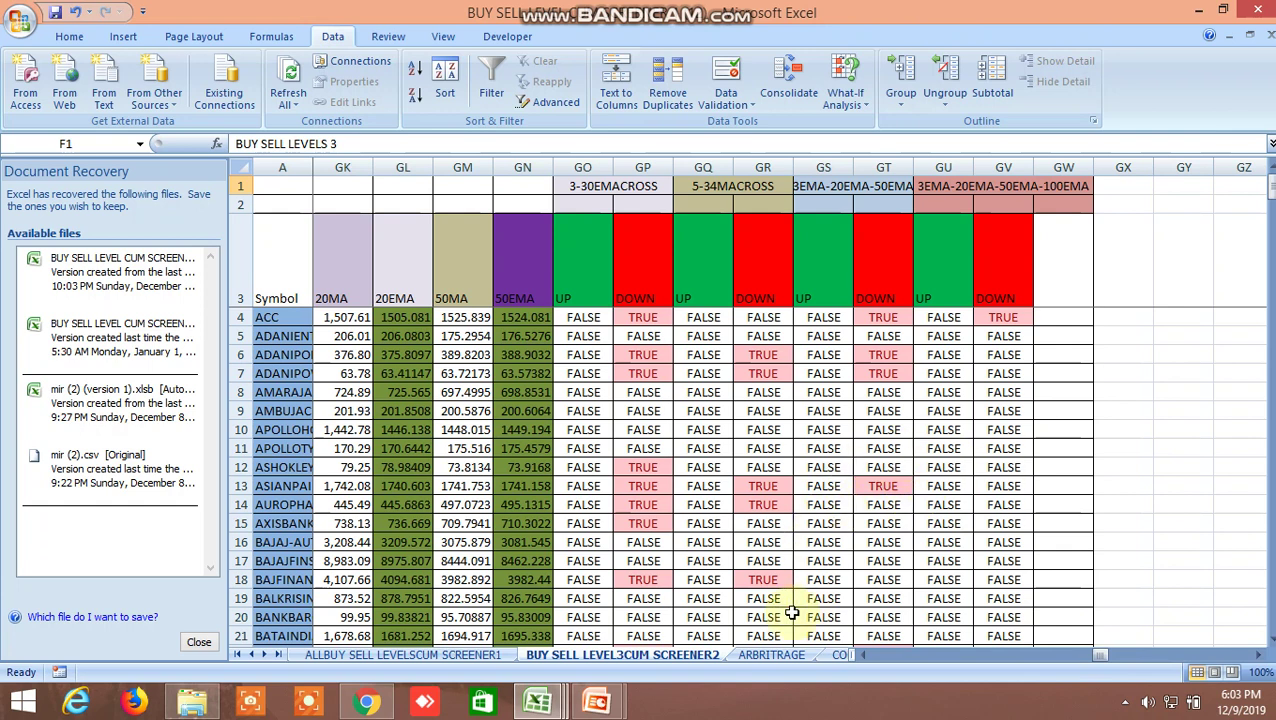
pyautogui.click(1124, 702)
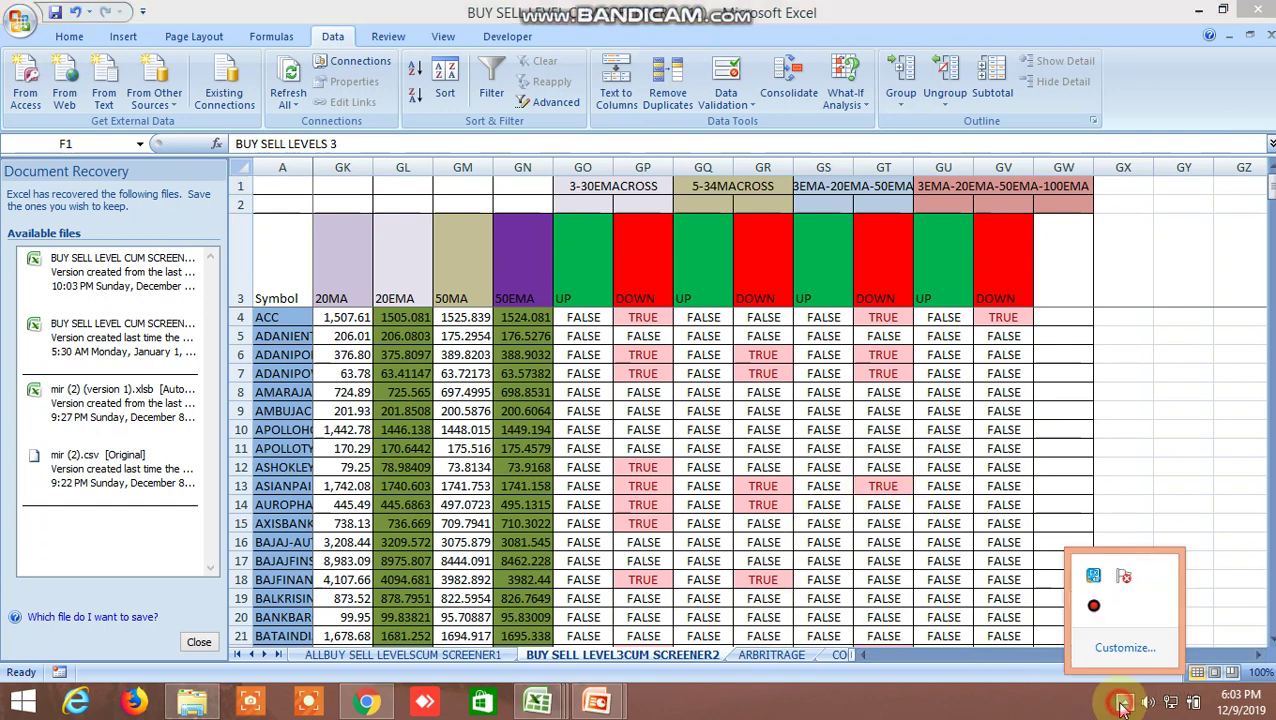
# Open the Bandicam window from the tray and bring the Kite ACC chart to the front
pyautogui.click(1094, 607)
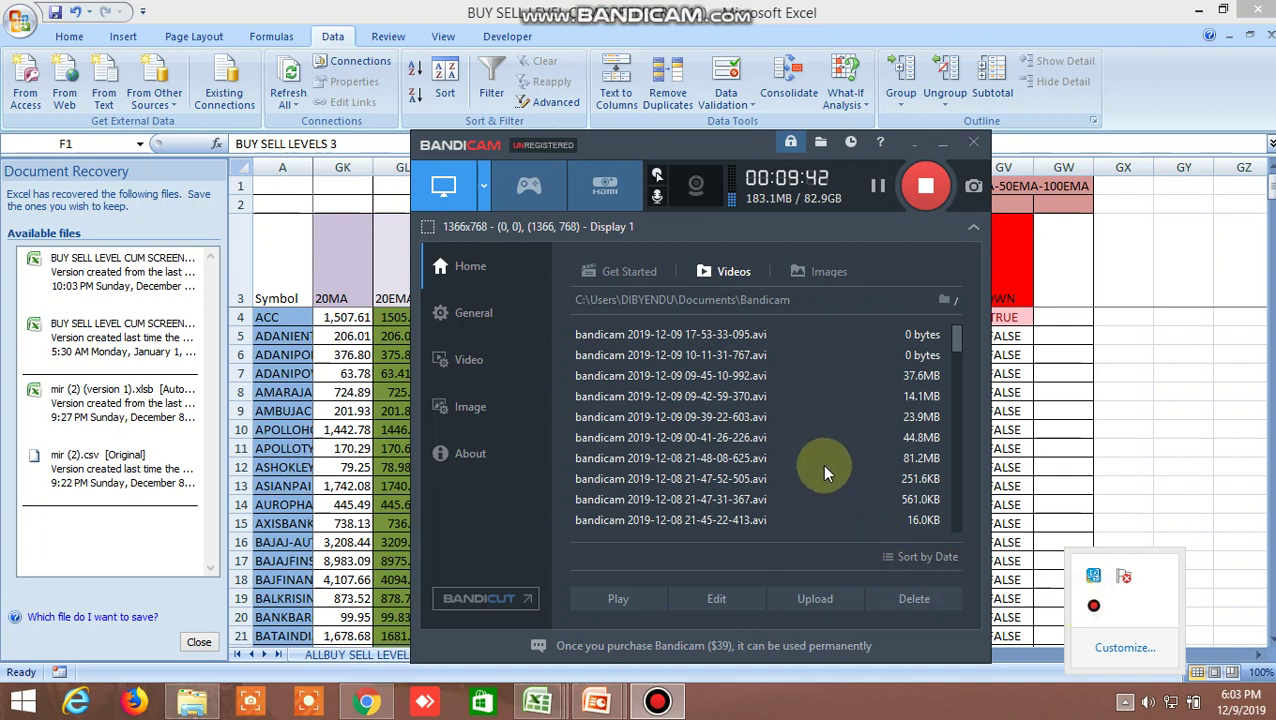
pyautogui.click(372, 704)
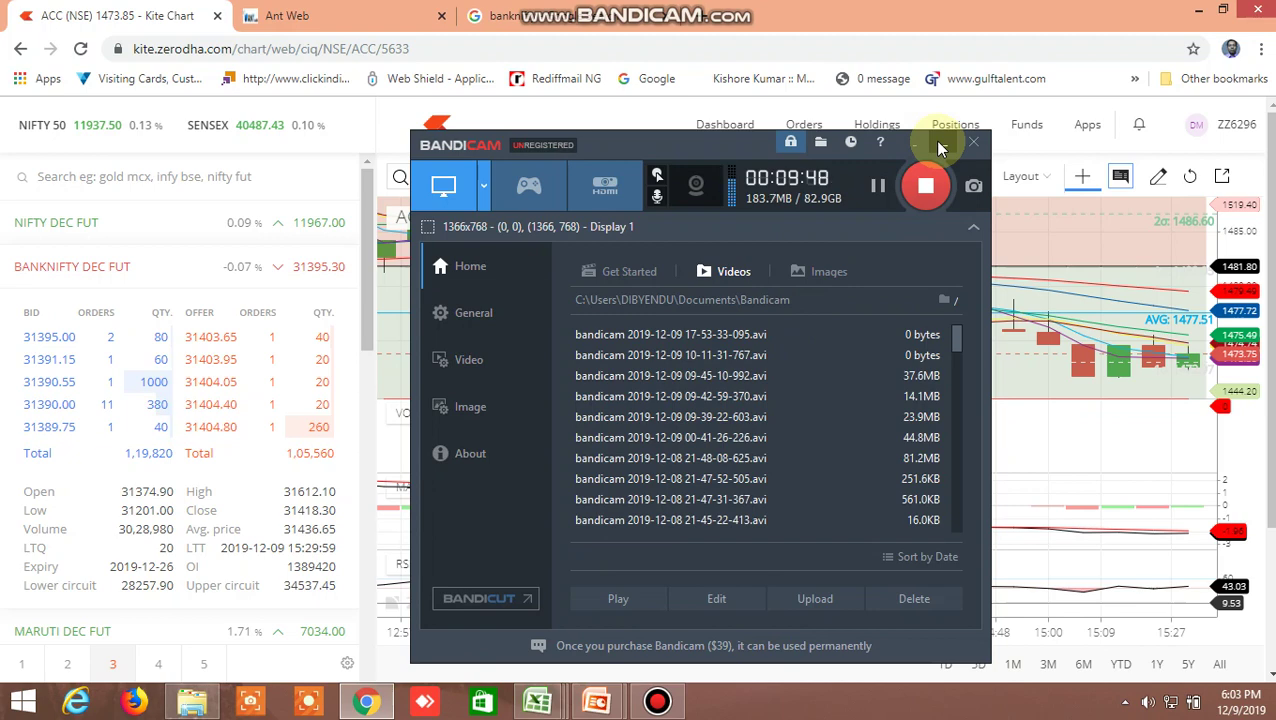
# Minimize Bandicam and show watchlist 5 with CRUDEOIL DEC FUT at 4168.00 and GOLD 20FEB FUT
pyautogui.click(940, 147)
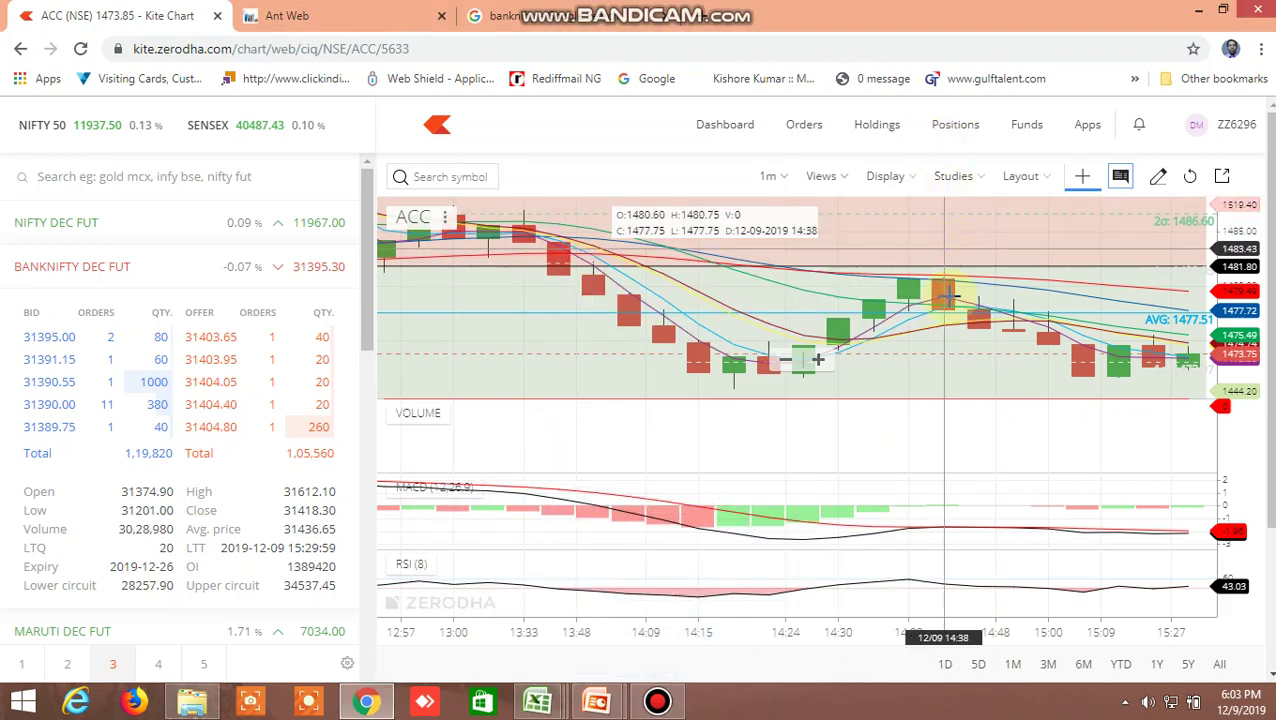
pyautogui.click(206, 665)
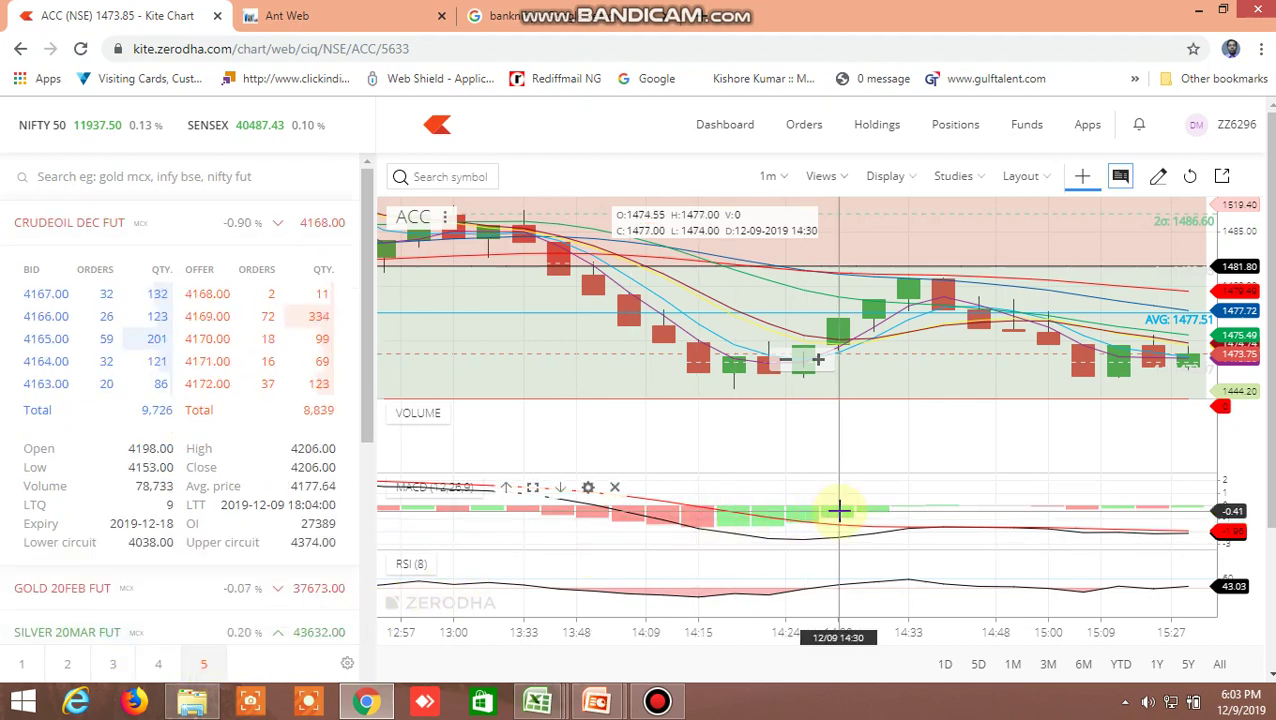